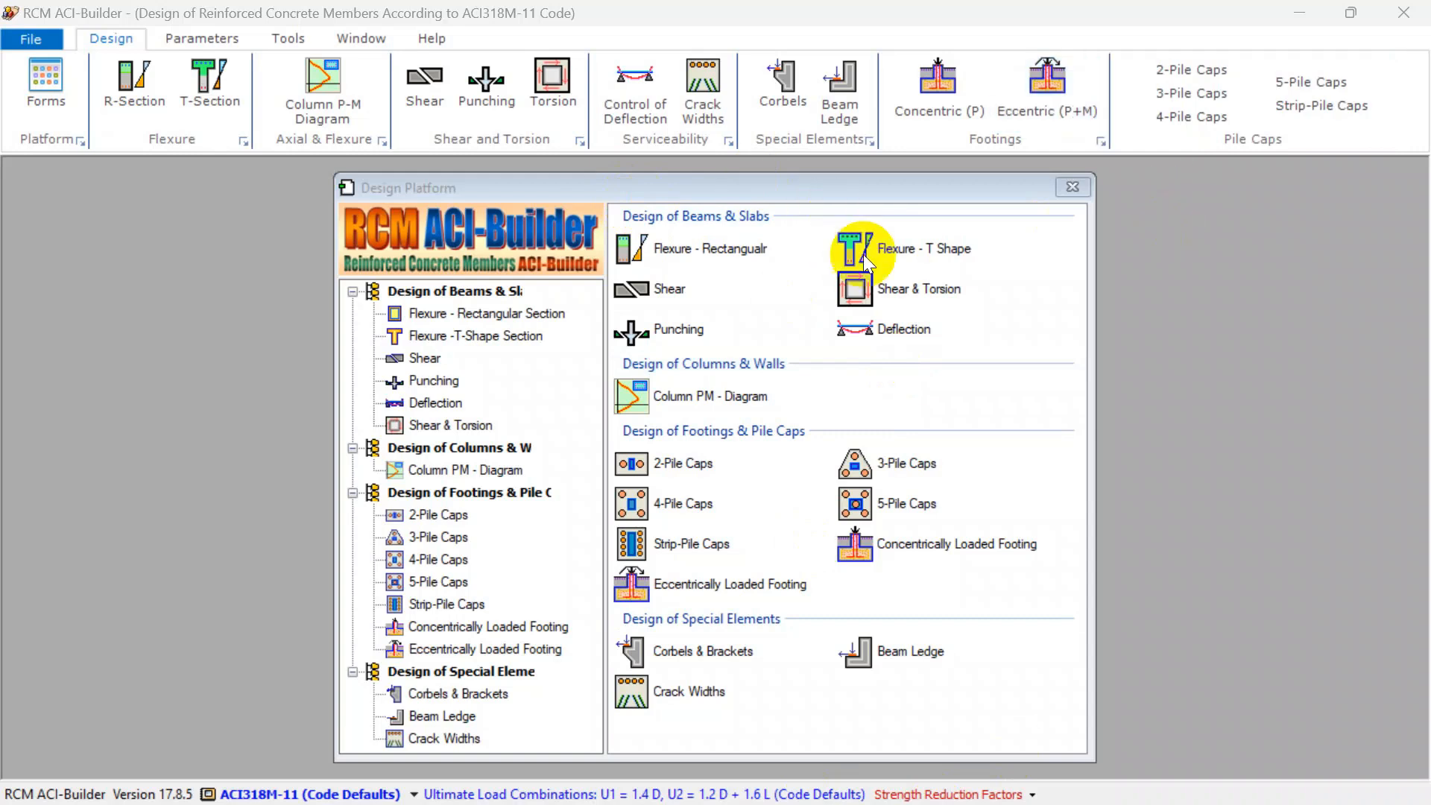
drag(823, 180, 821, 163)
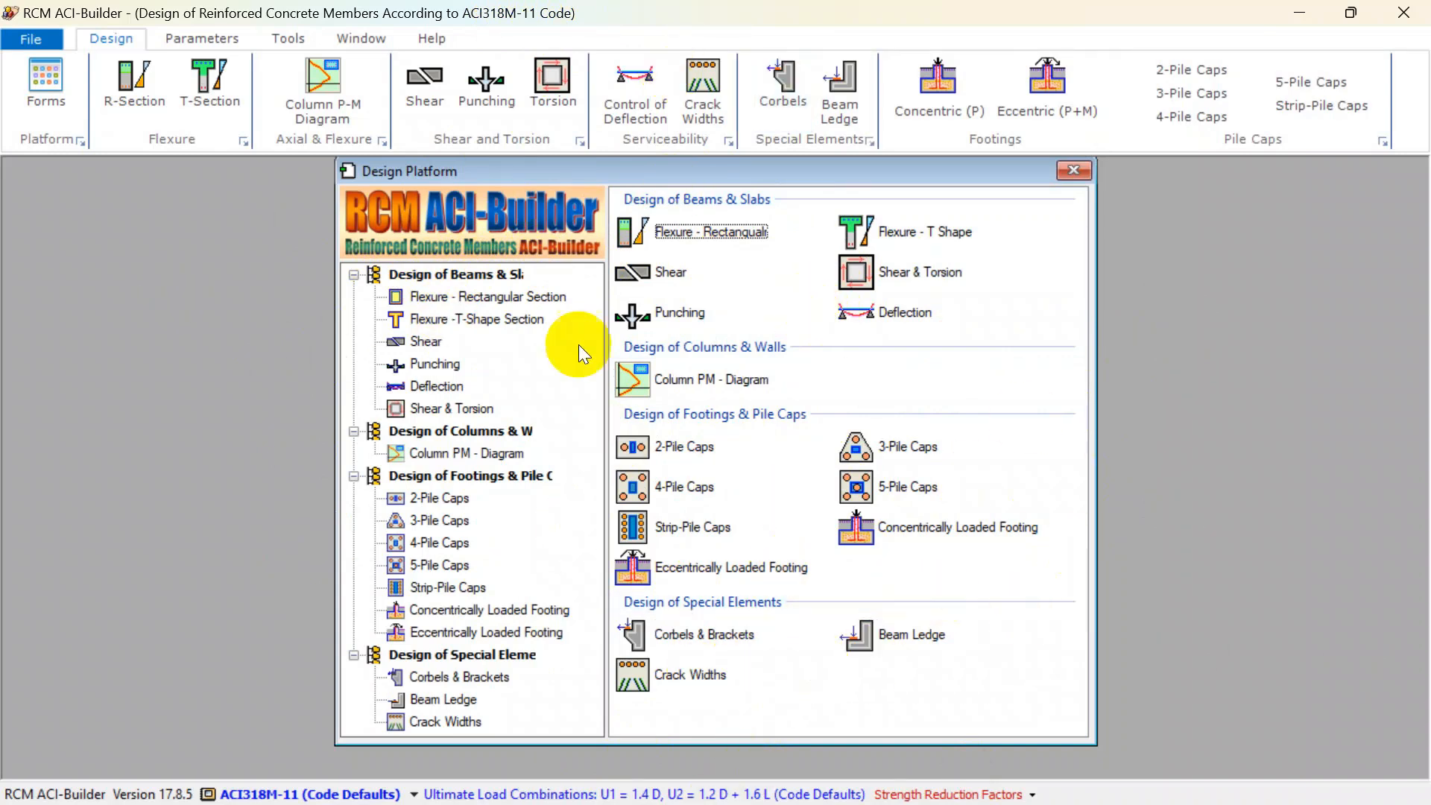
click(831, 312)
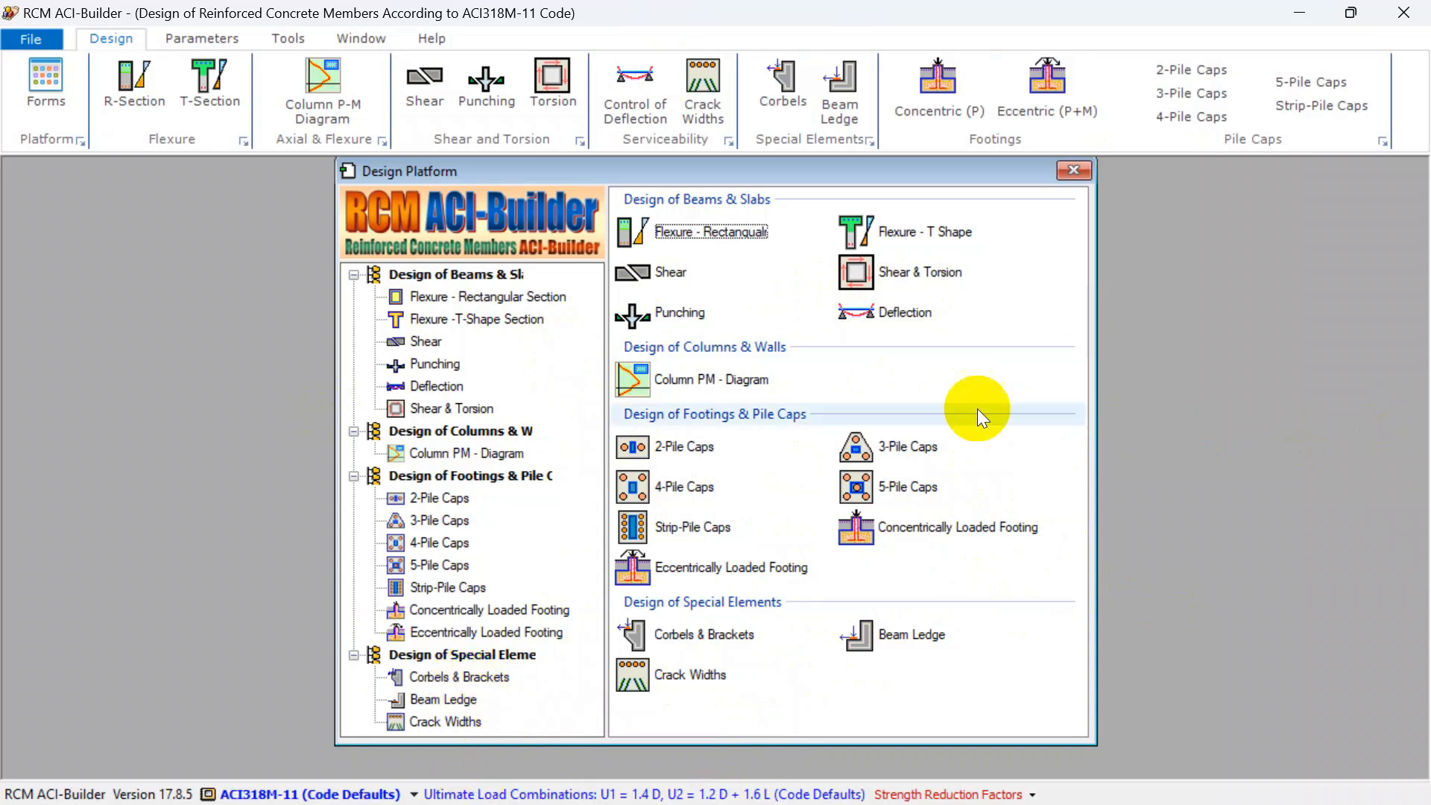
click(830, 443)
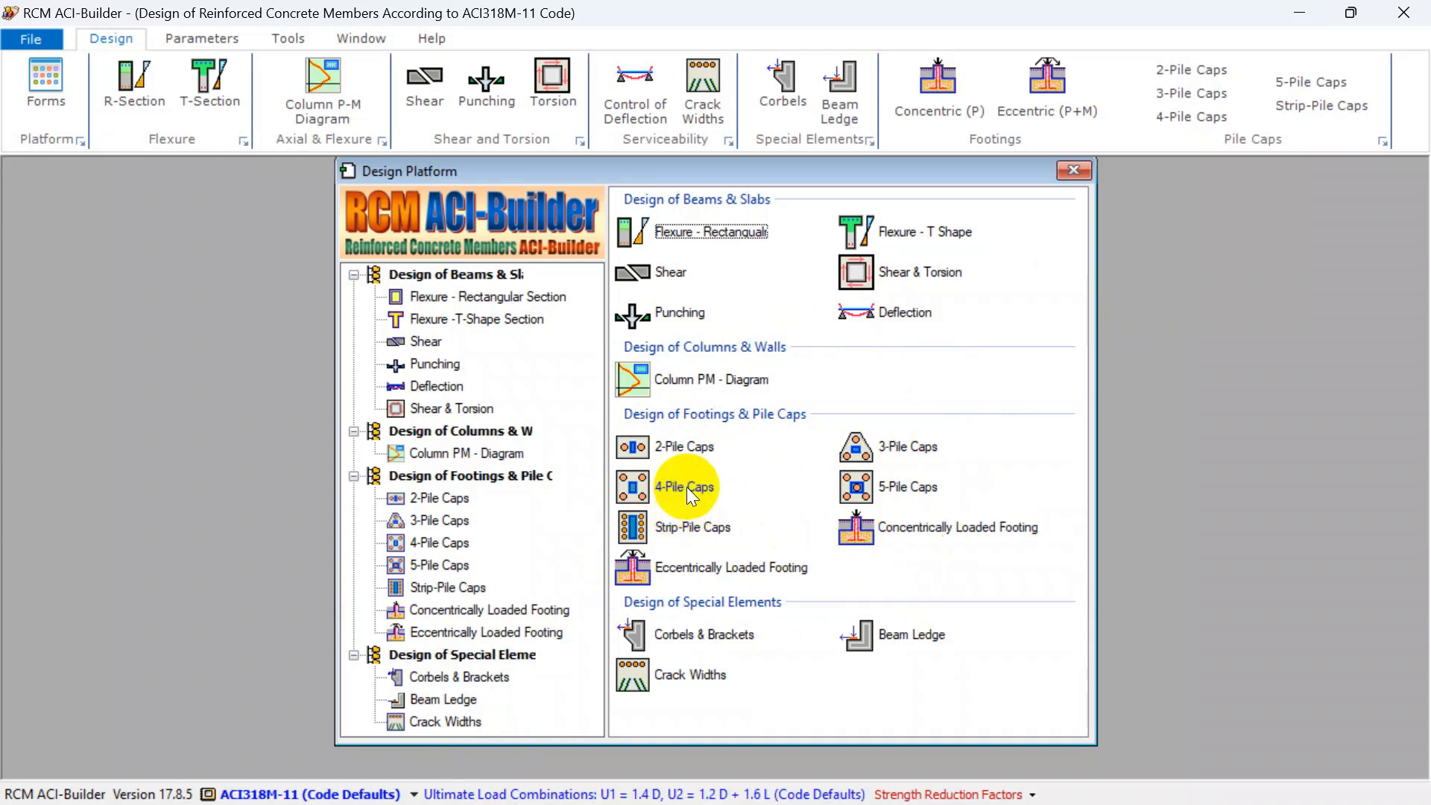
Switch to the AutoCAD structural drawing and locate the pile cap layout plan
key(super)
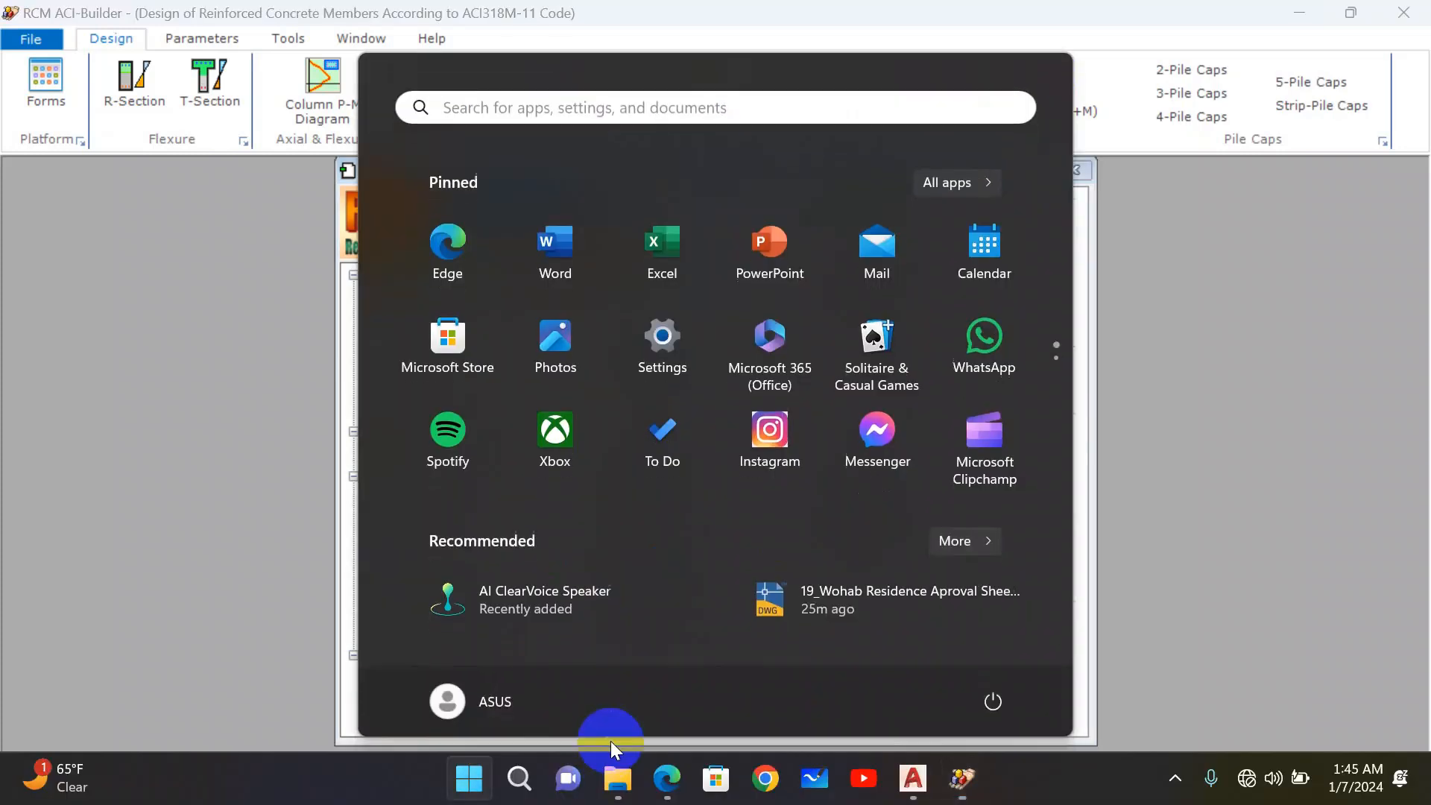
click(916, 777)
scroll(674, 517, down, 20)
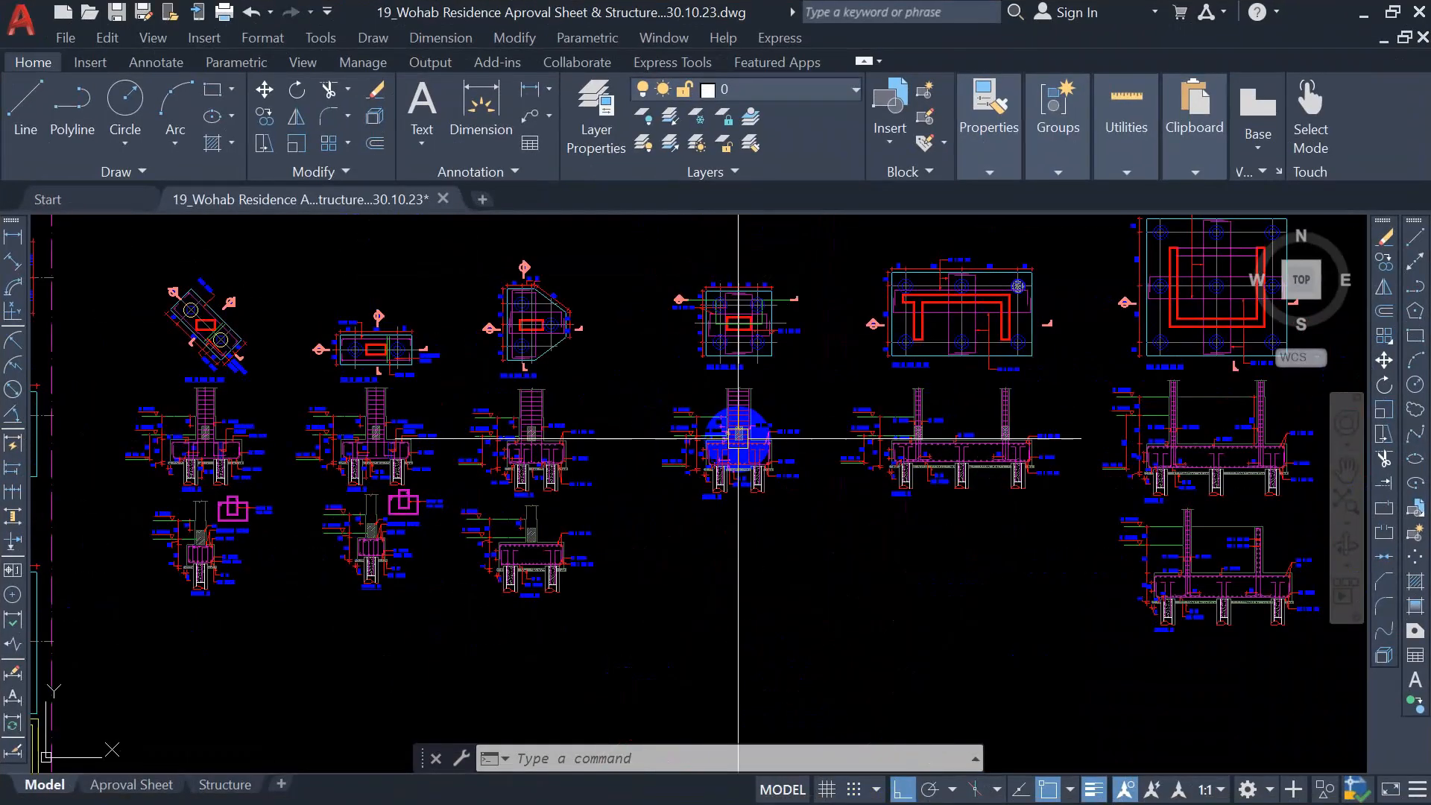
scroll(527, 454, up, 7)
drag(414, 535, 732, 706)
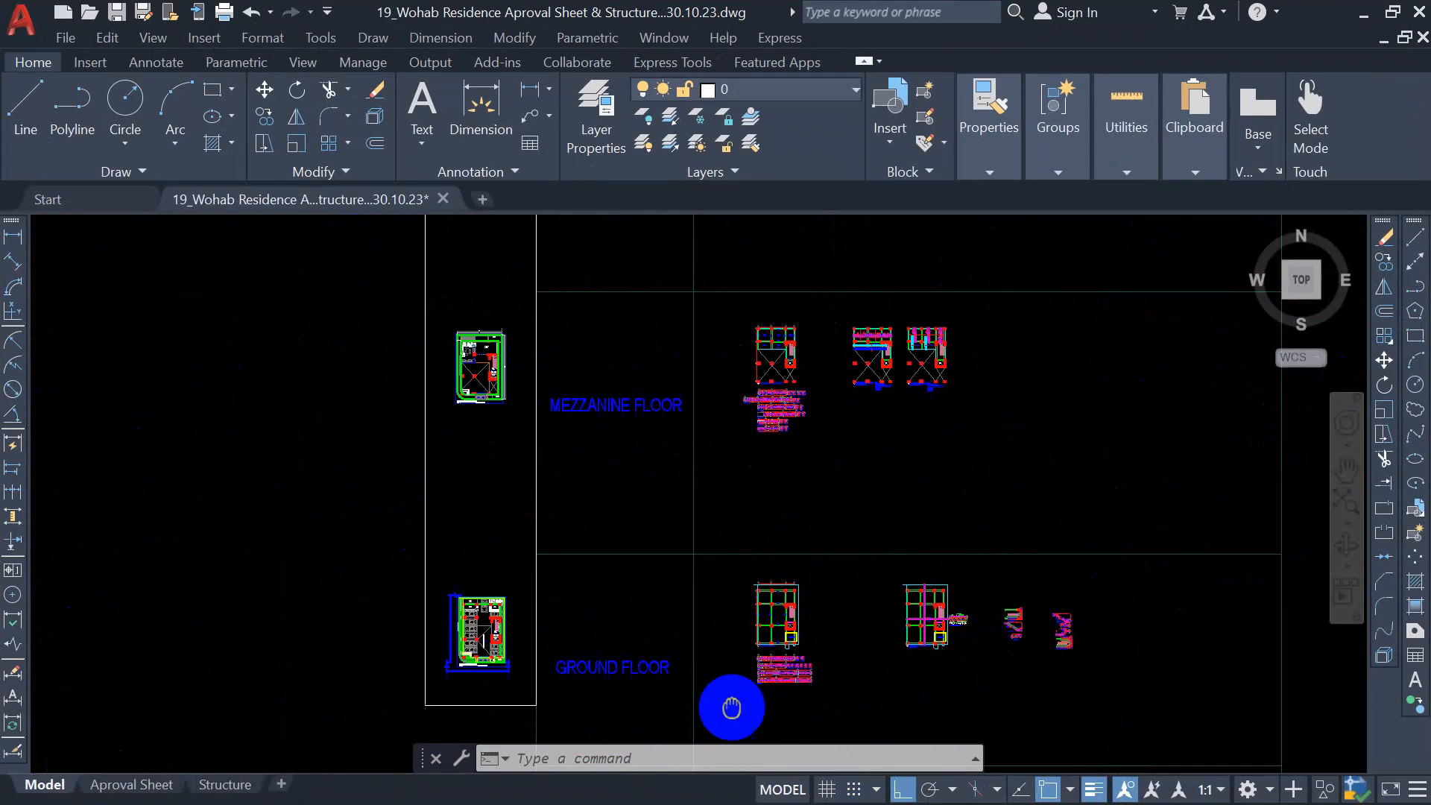
scroll(653, 528, down, 6)
scroll(699, 610, up, 9)
drag(507, 592, 893, 370)
scroll(818, 389, up, 6)
scroll(762, 401, down, 4)
drag(762, 402, 727, 534)
scroll(767, 462, up, 6)
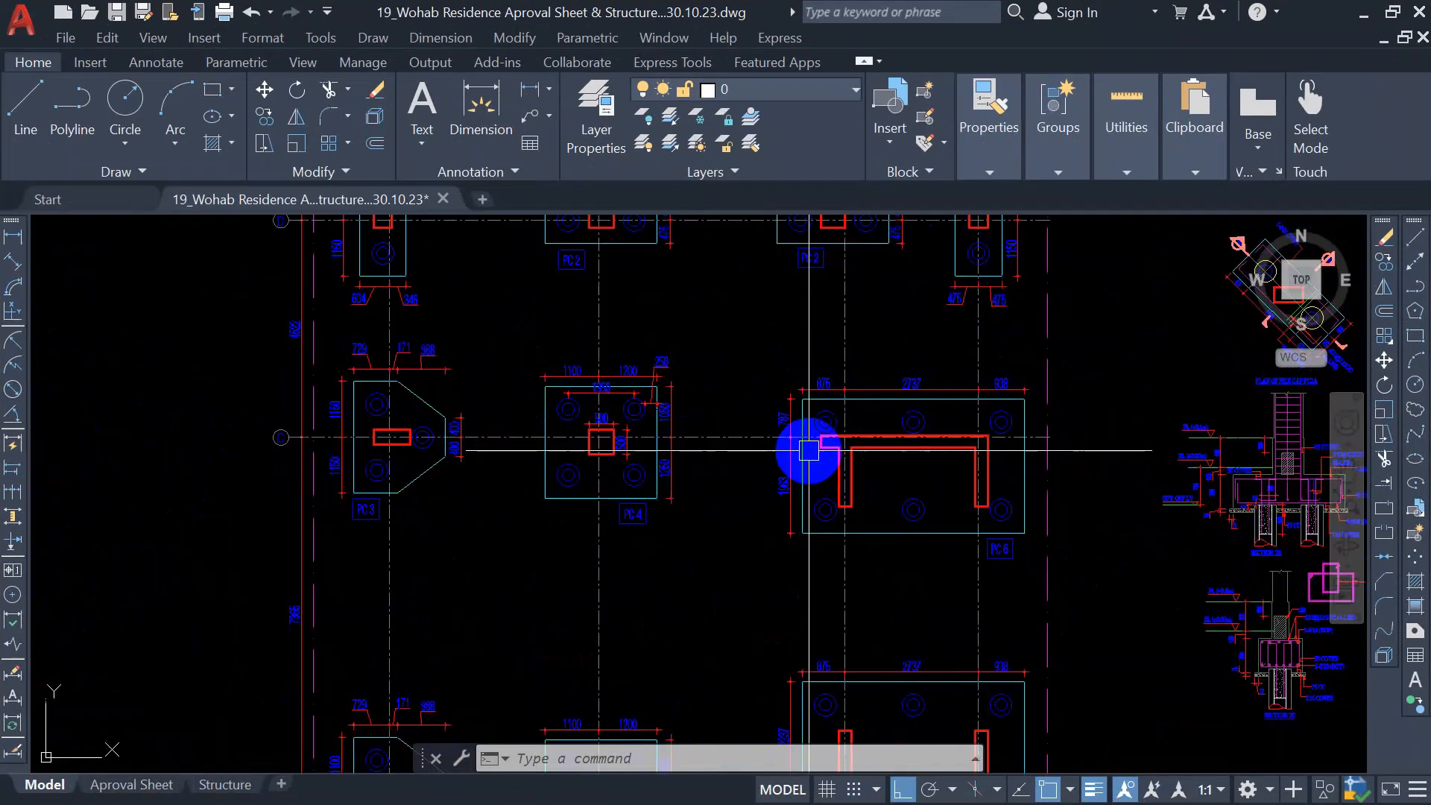
Examine the column size, pile spacing and edge offset dimensions of the four-pile cap PC 4
drag(761, 381, 753, 310)
scroll(753, 312, down, 2)
drag(823, 481, 802, 530)
scroll(768, 466, up, 4)
scroll(611, 446, up, 2)
drag(700, 451, 715, 492)
scroll(689, 427, up, 2)
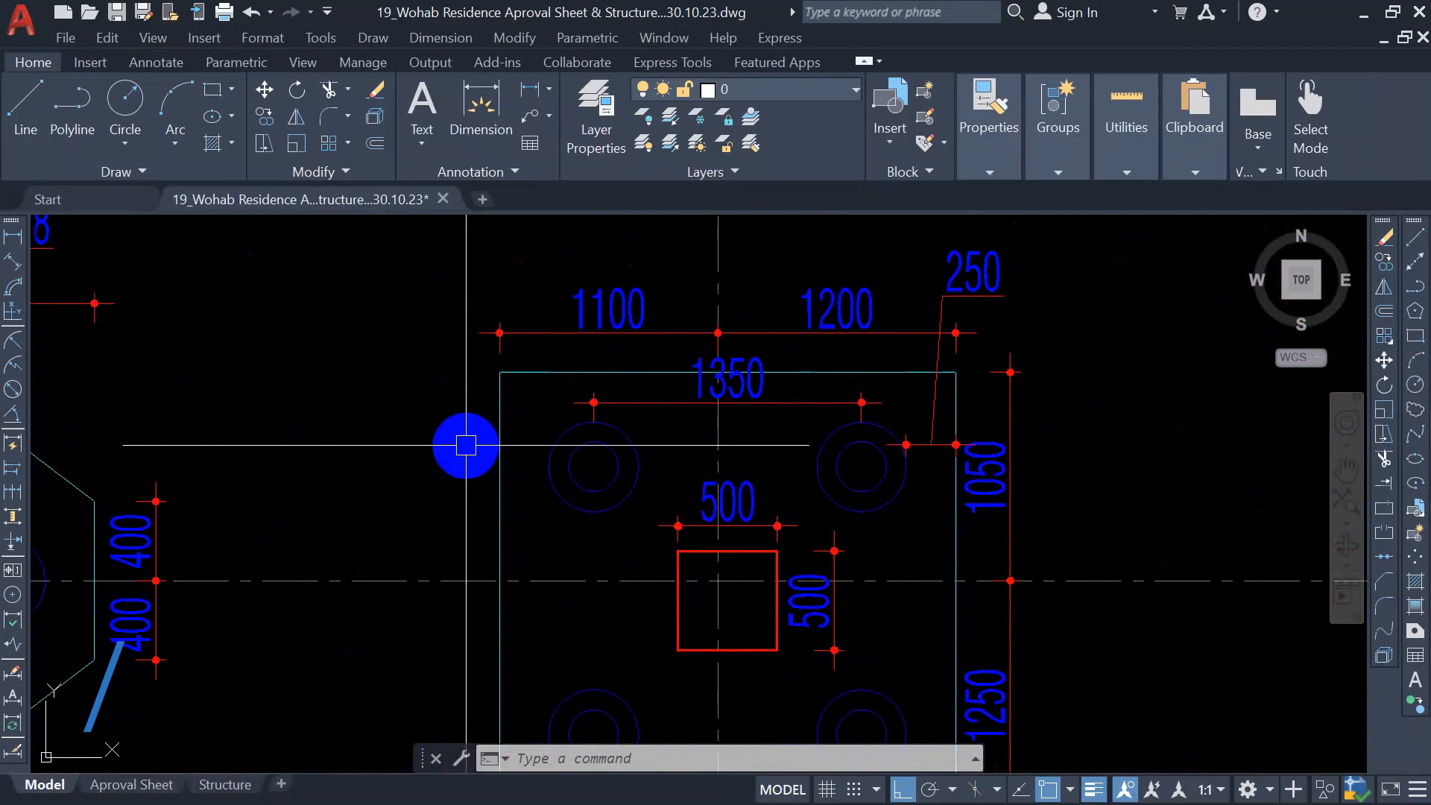
scroll(767, 351, down, 4)
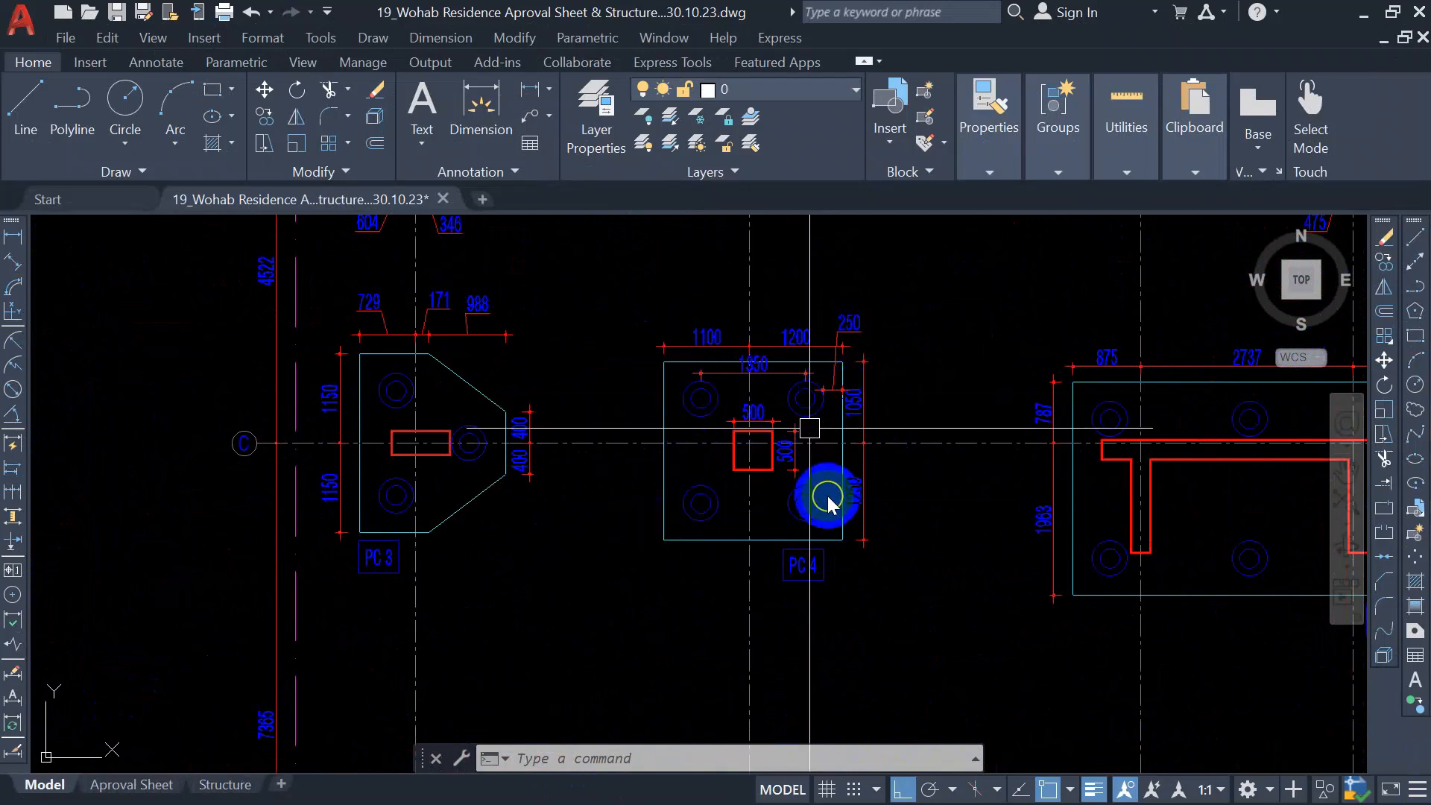
key(Escape)
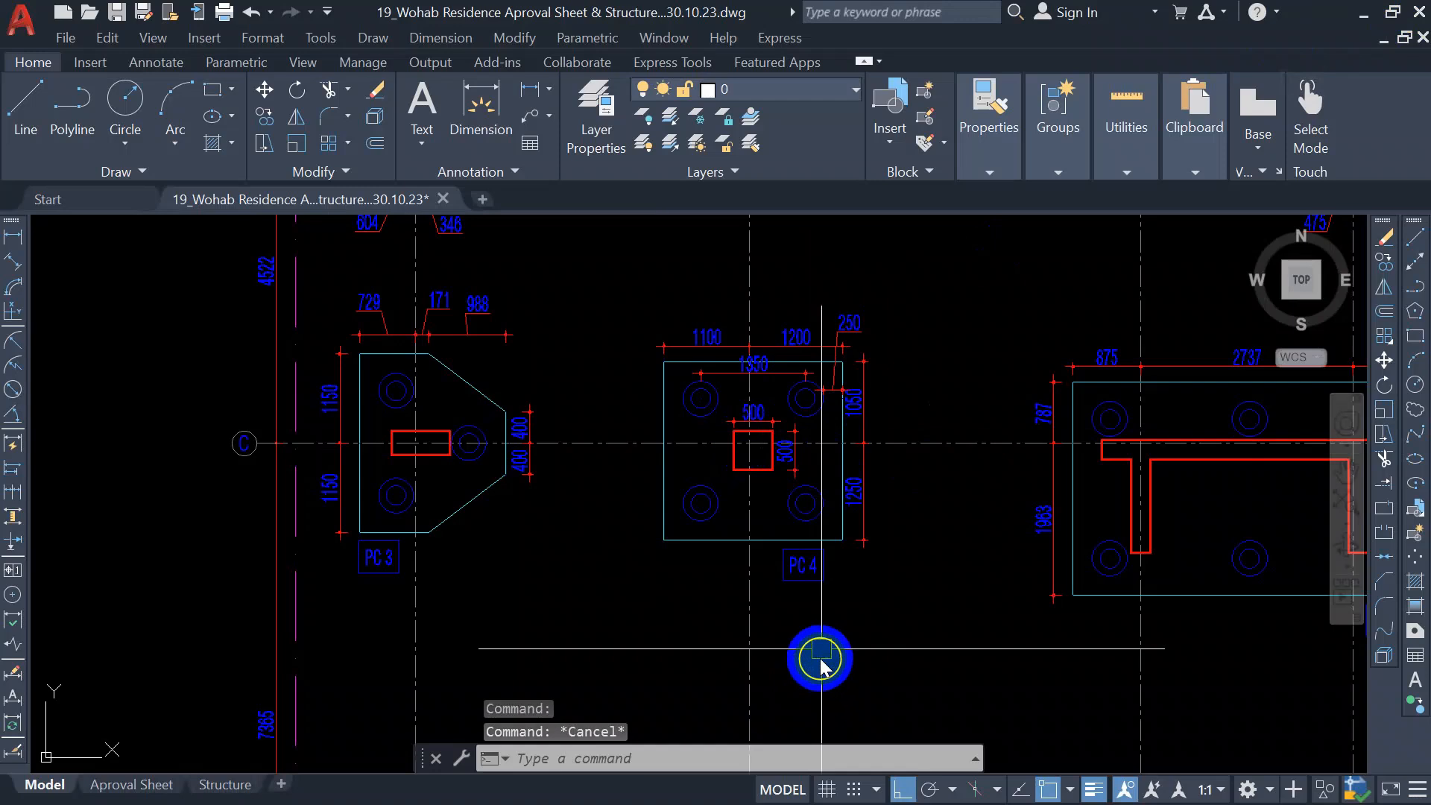
Minimize the open programs, launch ETABS 21 and open the building model with the mezzanine column size change
click(1364, 18)
click(1304, 12)
click(1295, 12)
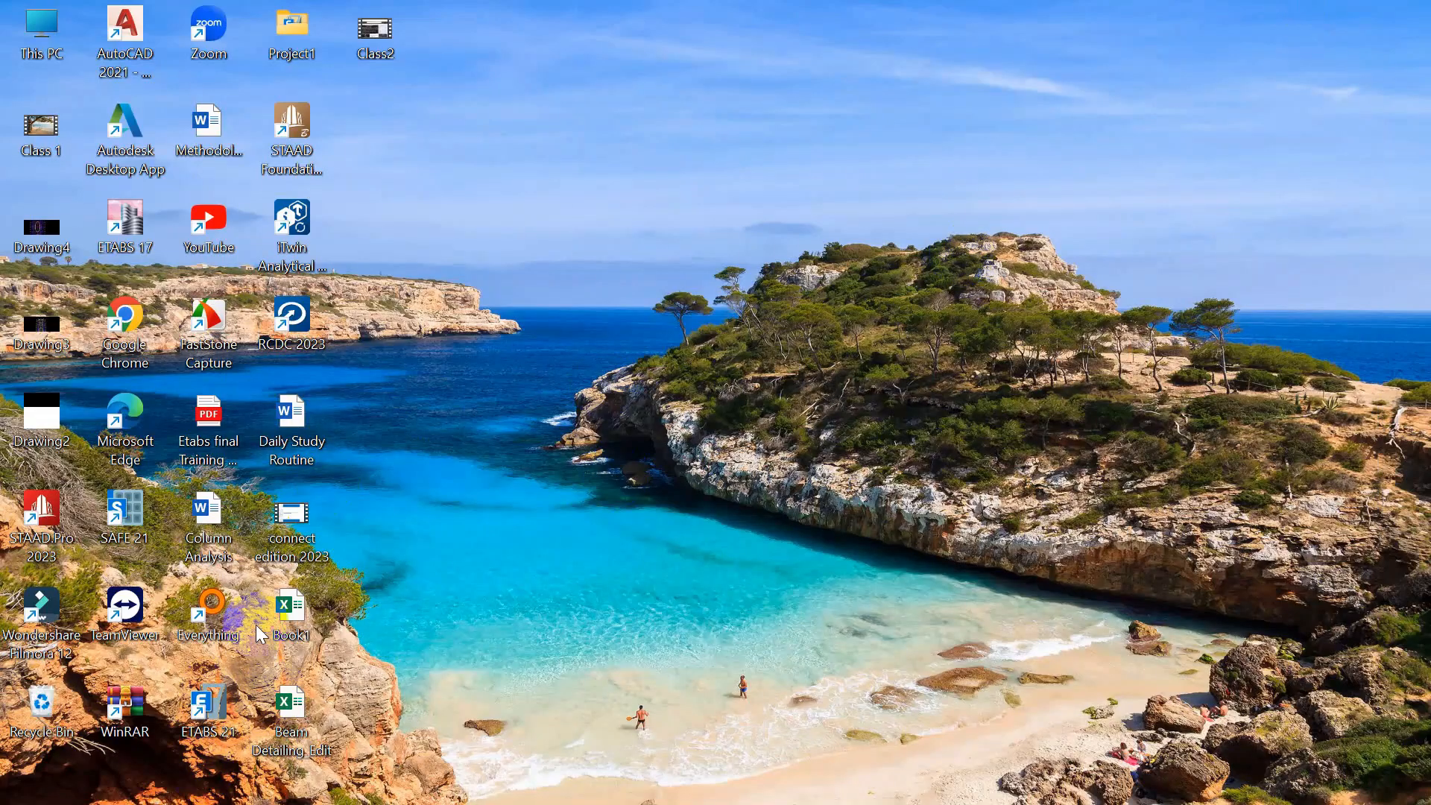
double_click(213, 708)
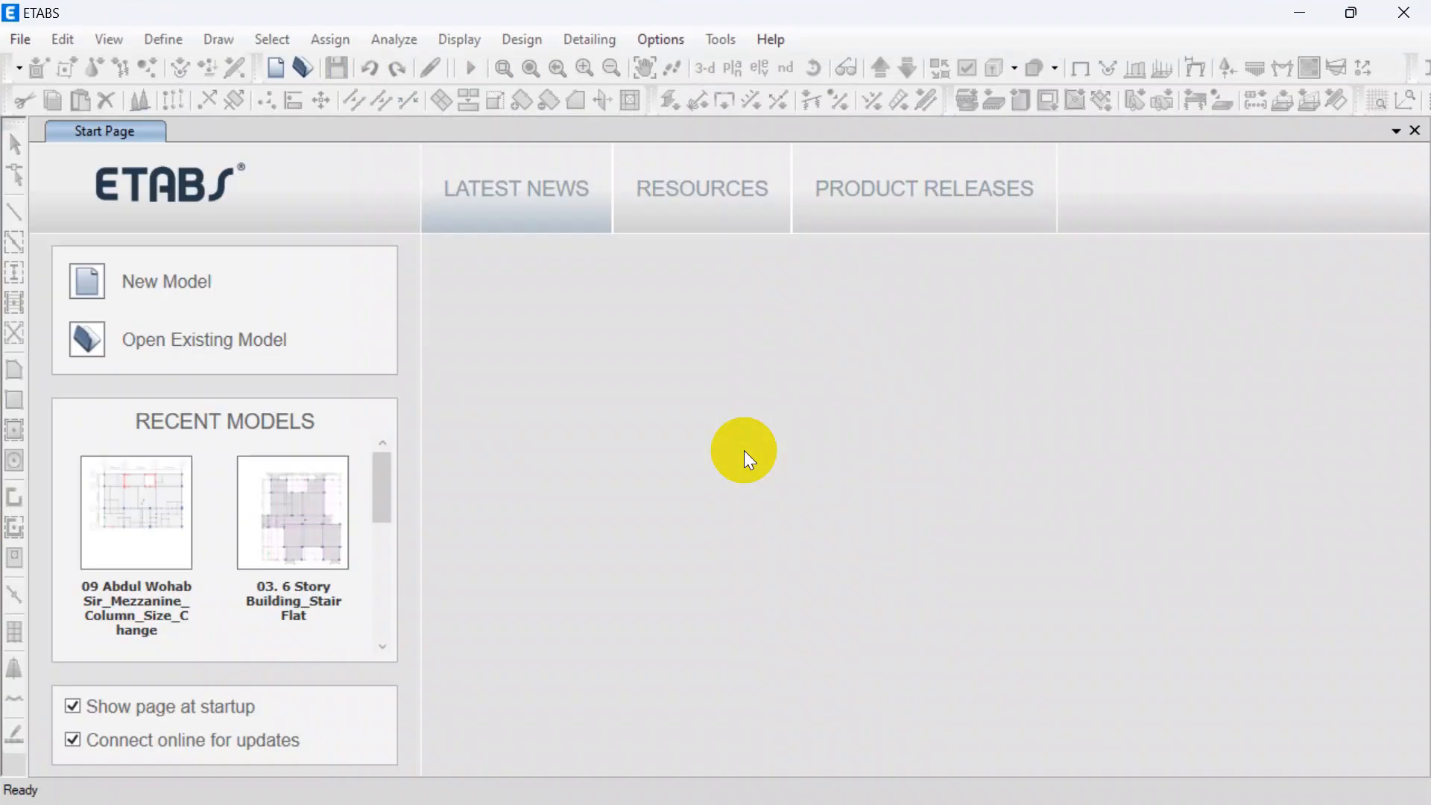
click(24, 41)
click(102, 6)
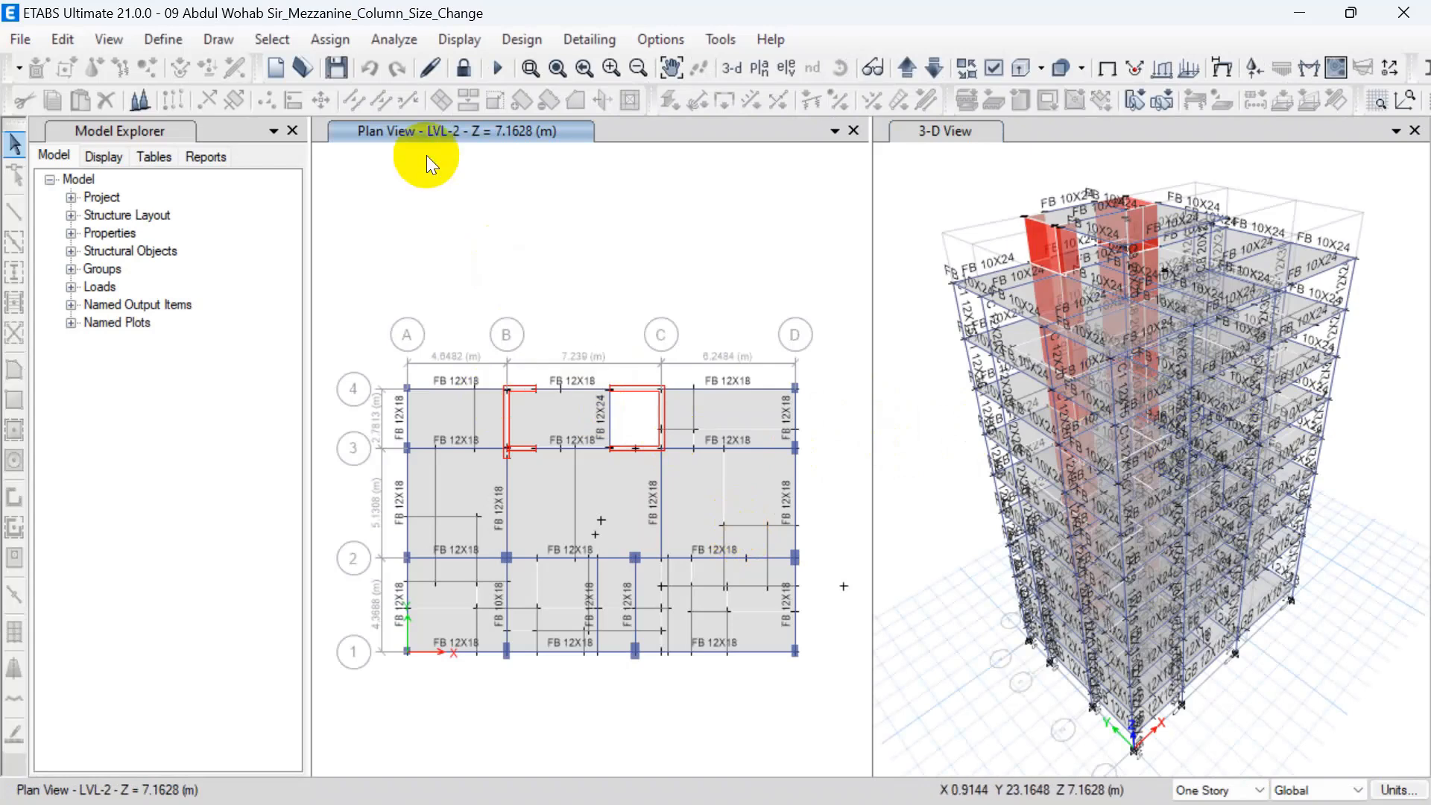
Lower the plan view from LVL-2 to the Base level
drag(646, 334, 644, 282)
click(437, 142)
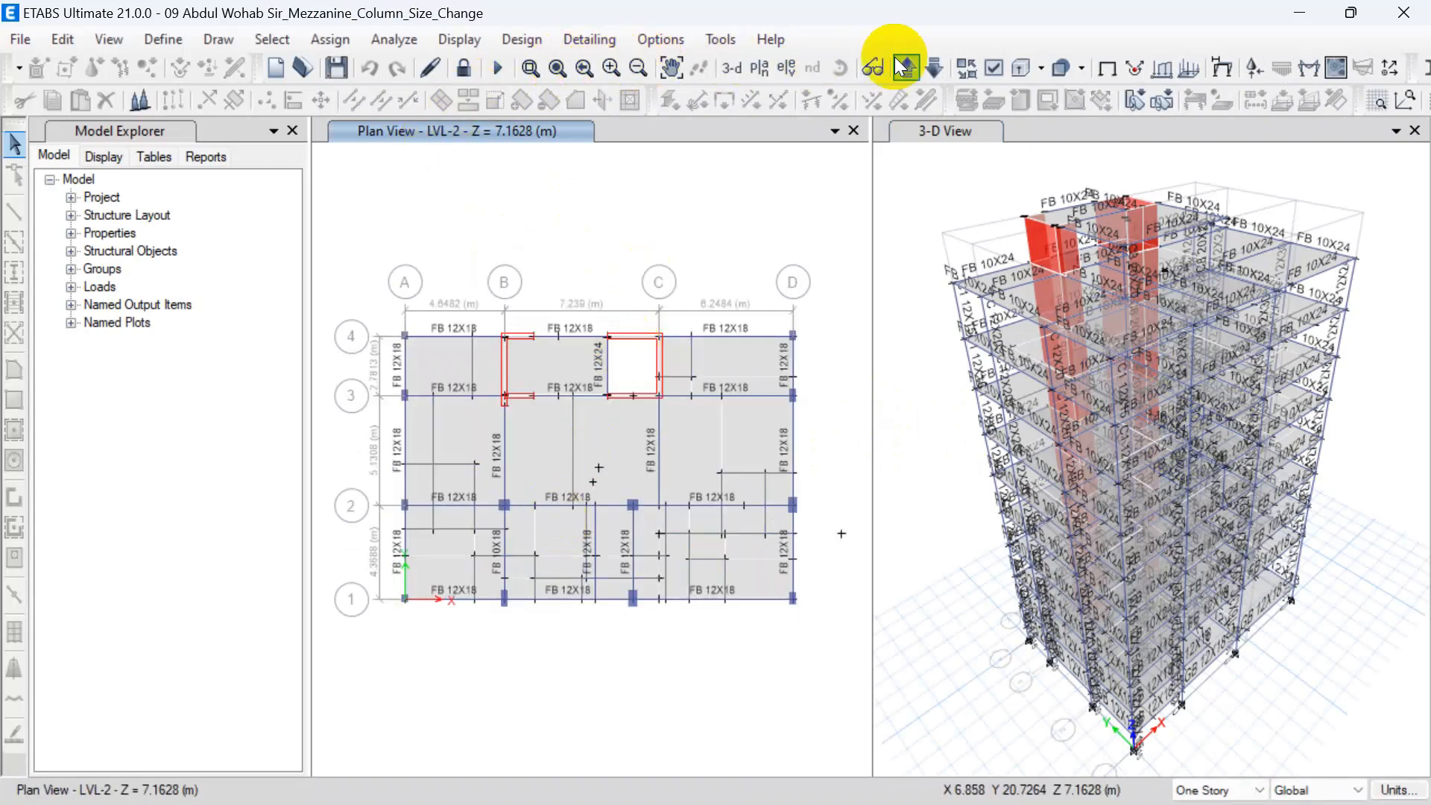
click(932, 67)
click(930, 66)
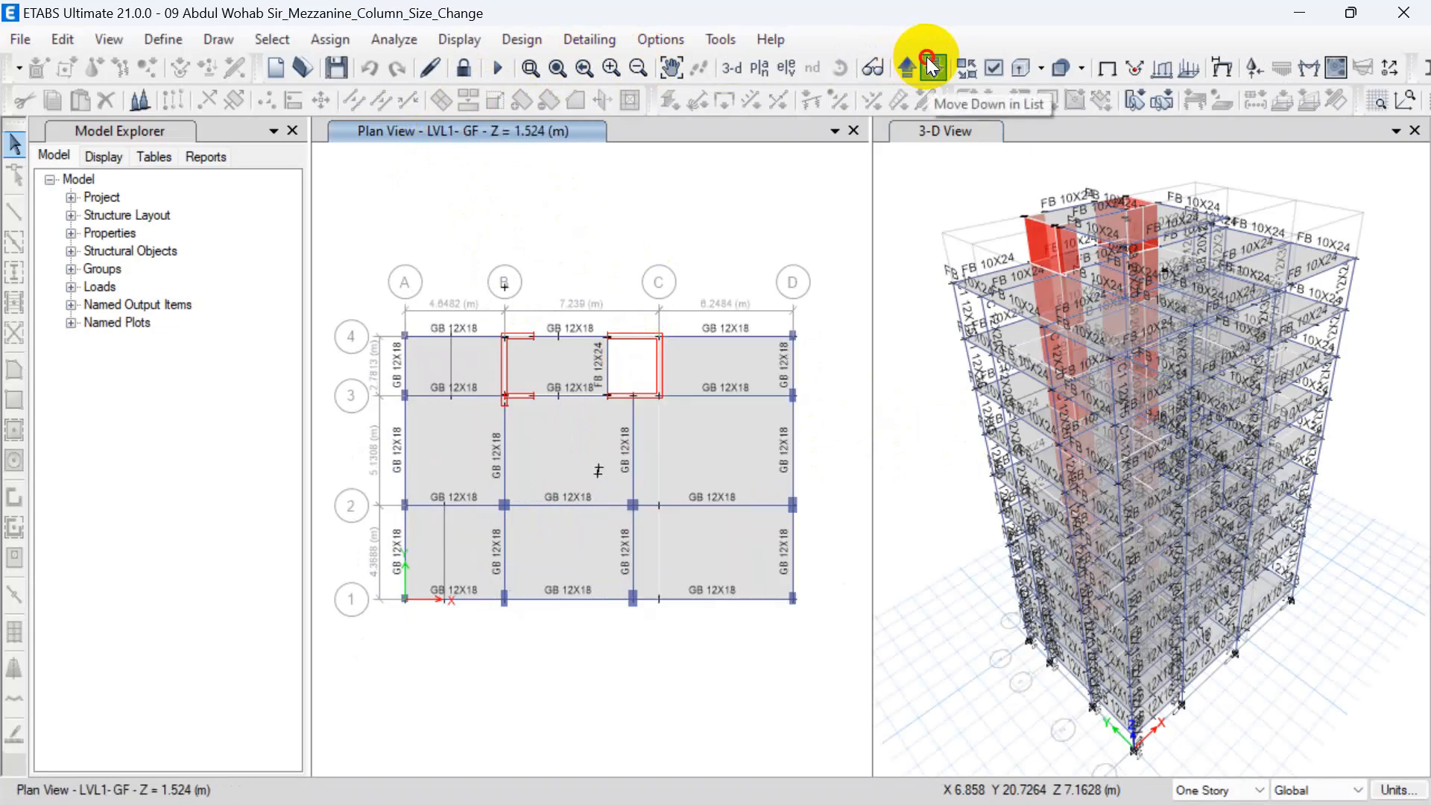
click(927, 64)
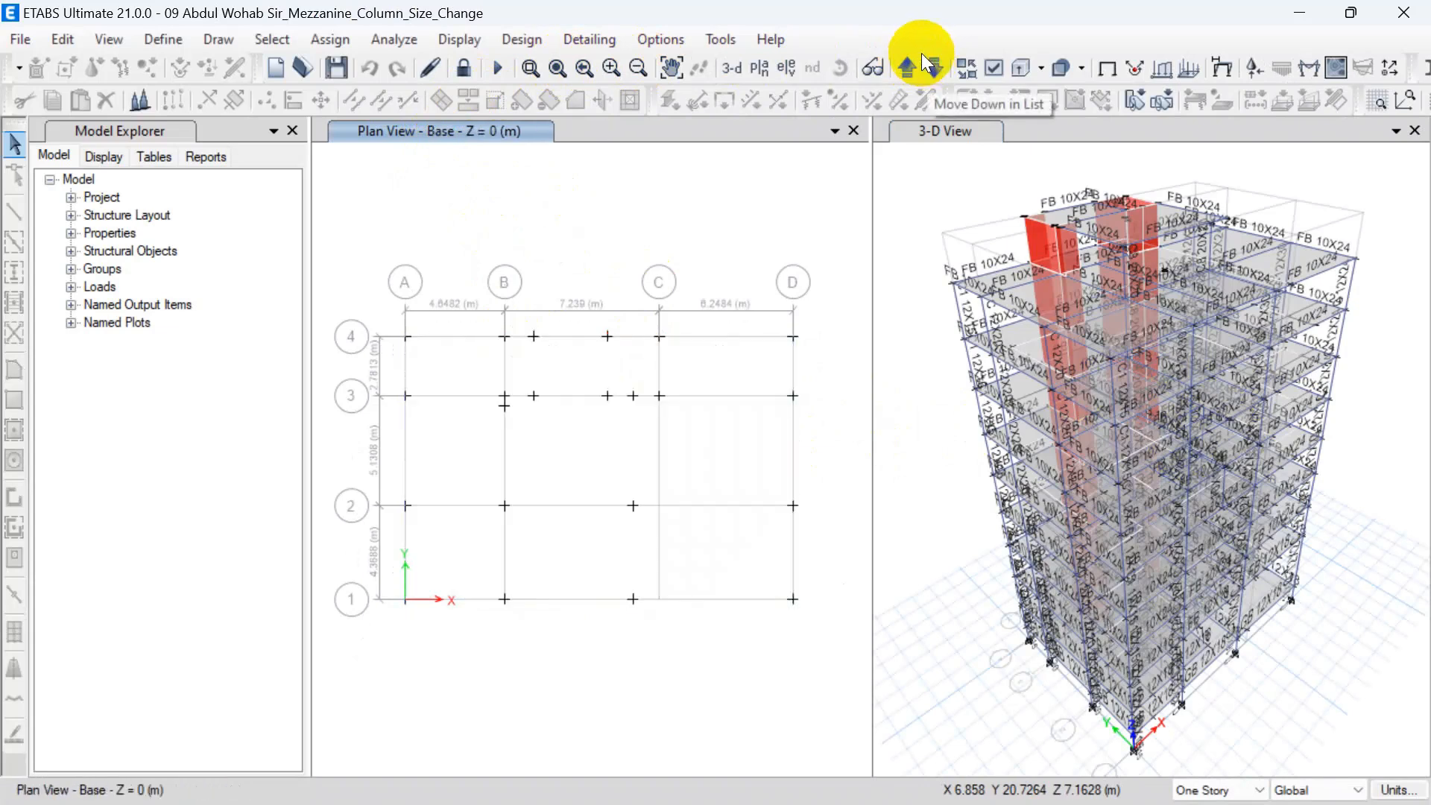
Display the tabulated Fz point reactions for the combo "450mm dia 180 kip" and switch the units to U.S. Defaults
click(456, 41)
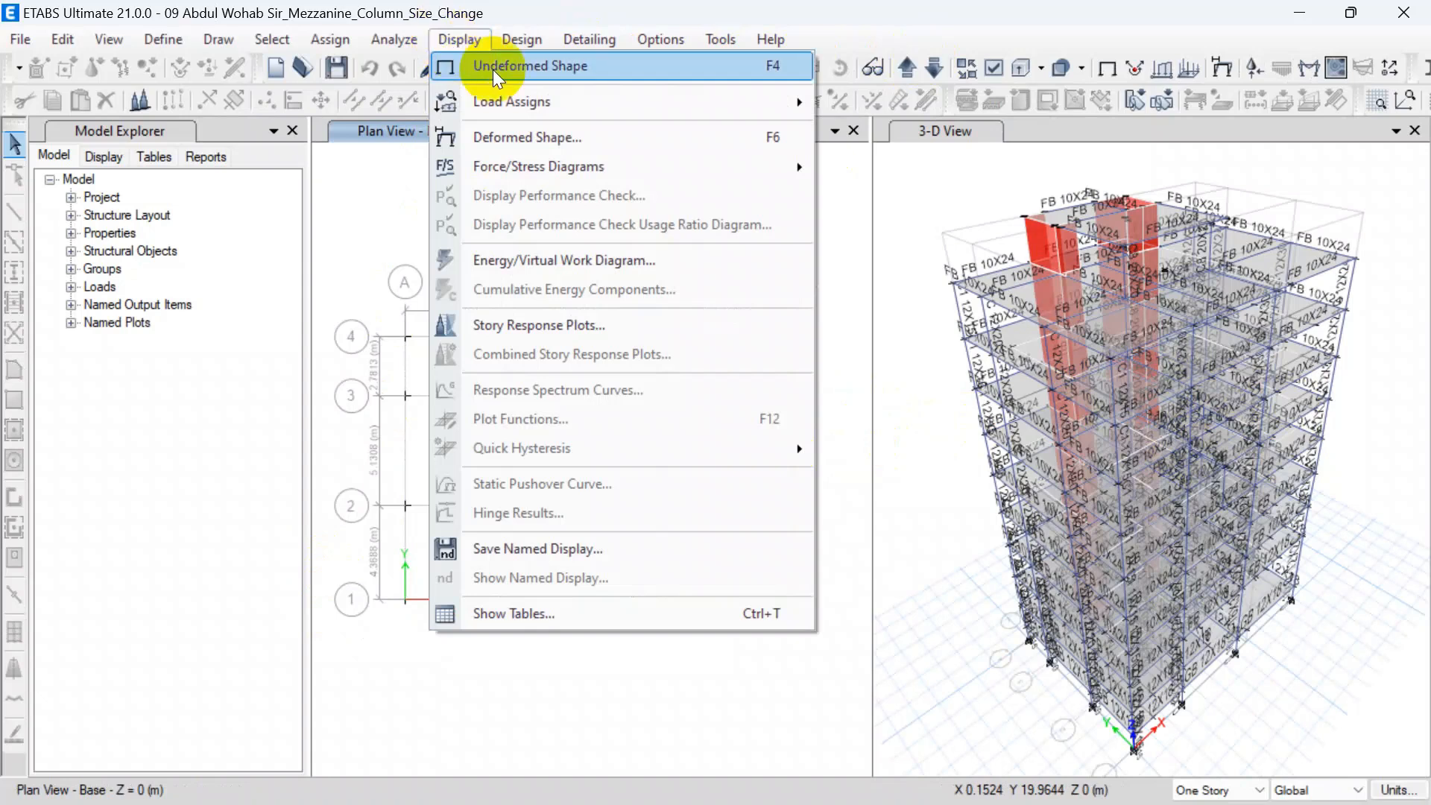
mouse_move(567, 166)
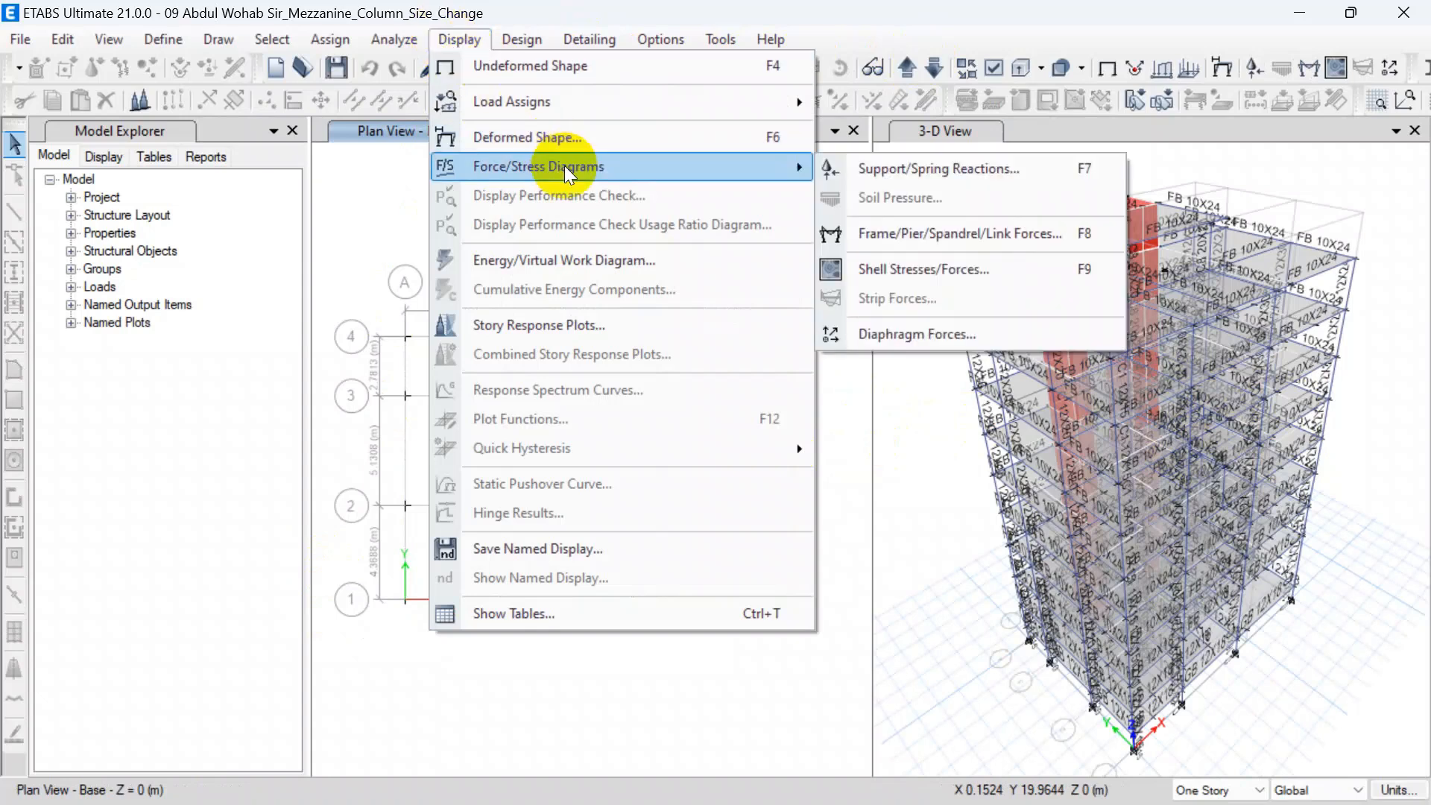
click(988, 167)
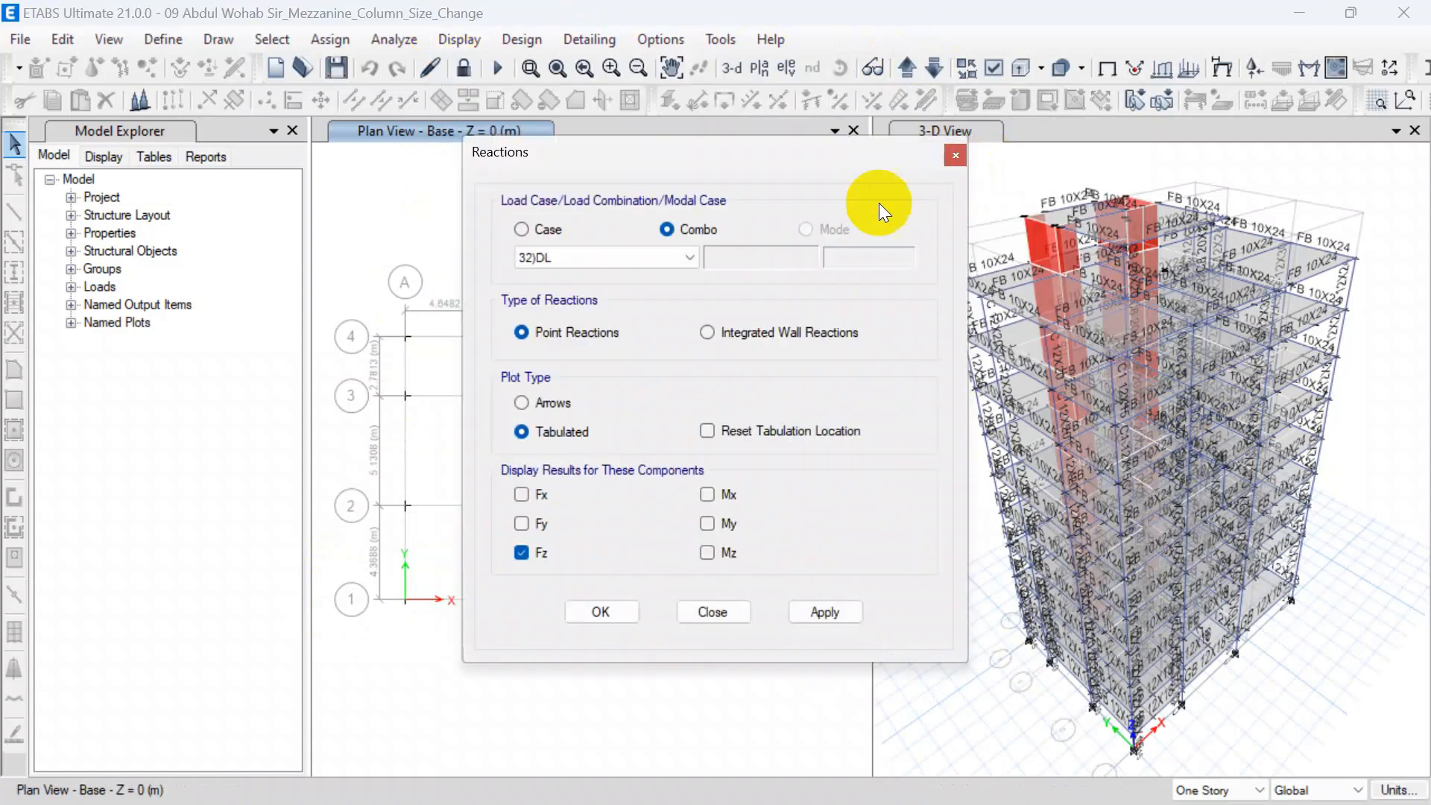
click(653, 253)
scroll(622, 452, up, 2)
scroll(621, 452, down, 3)
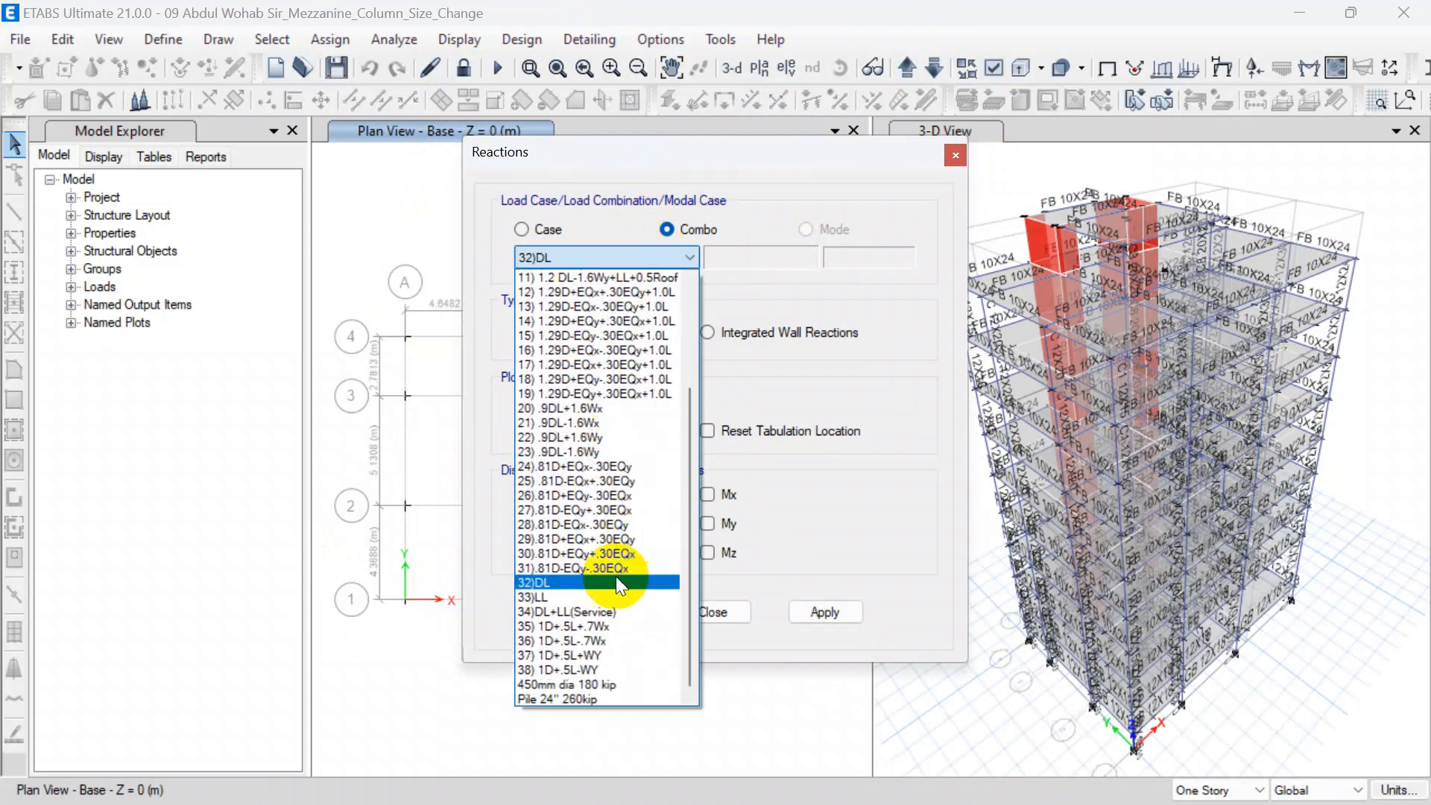
click(610, 682)
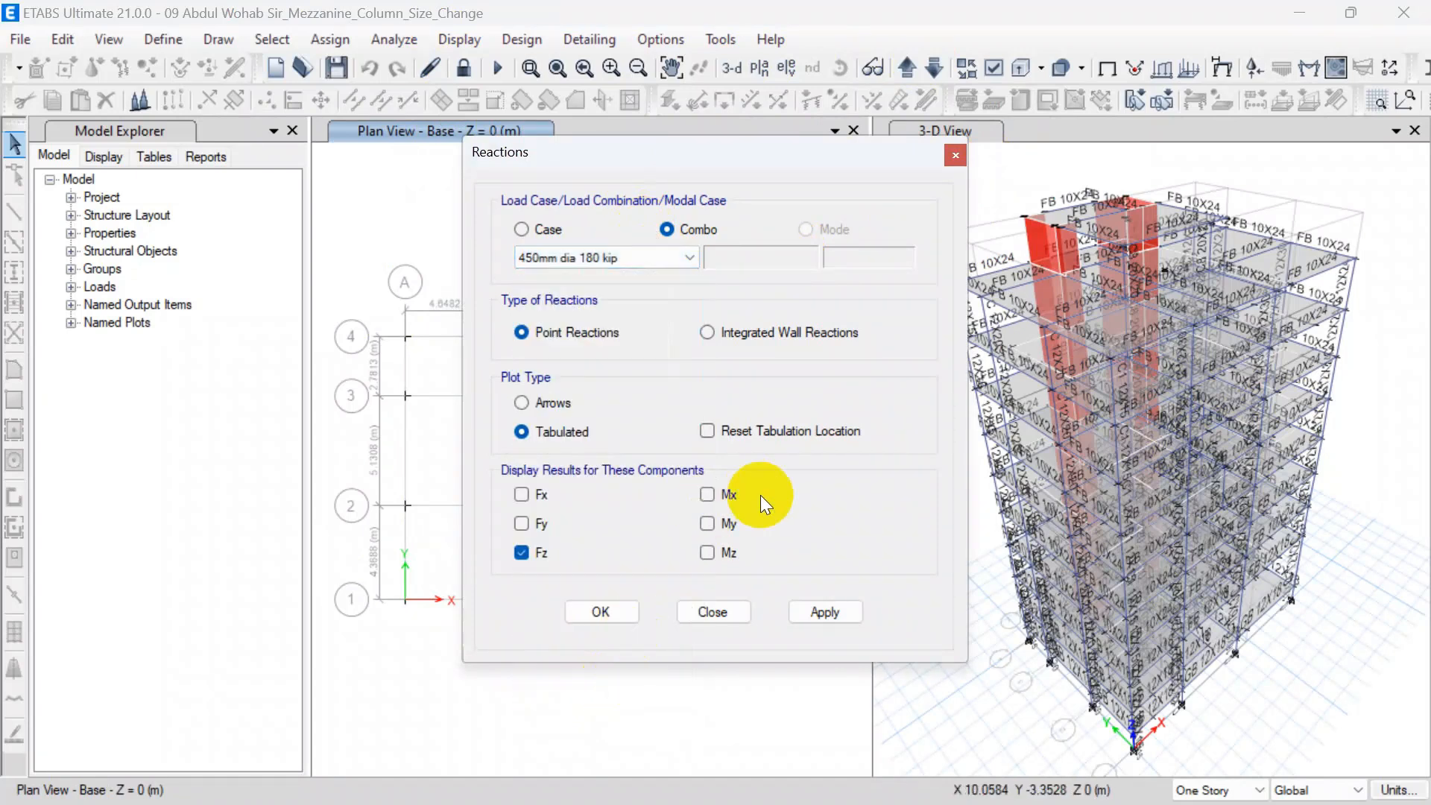
click(803, 610)
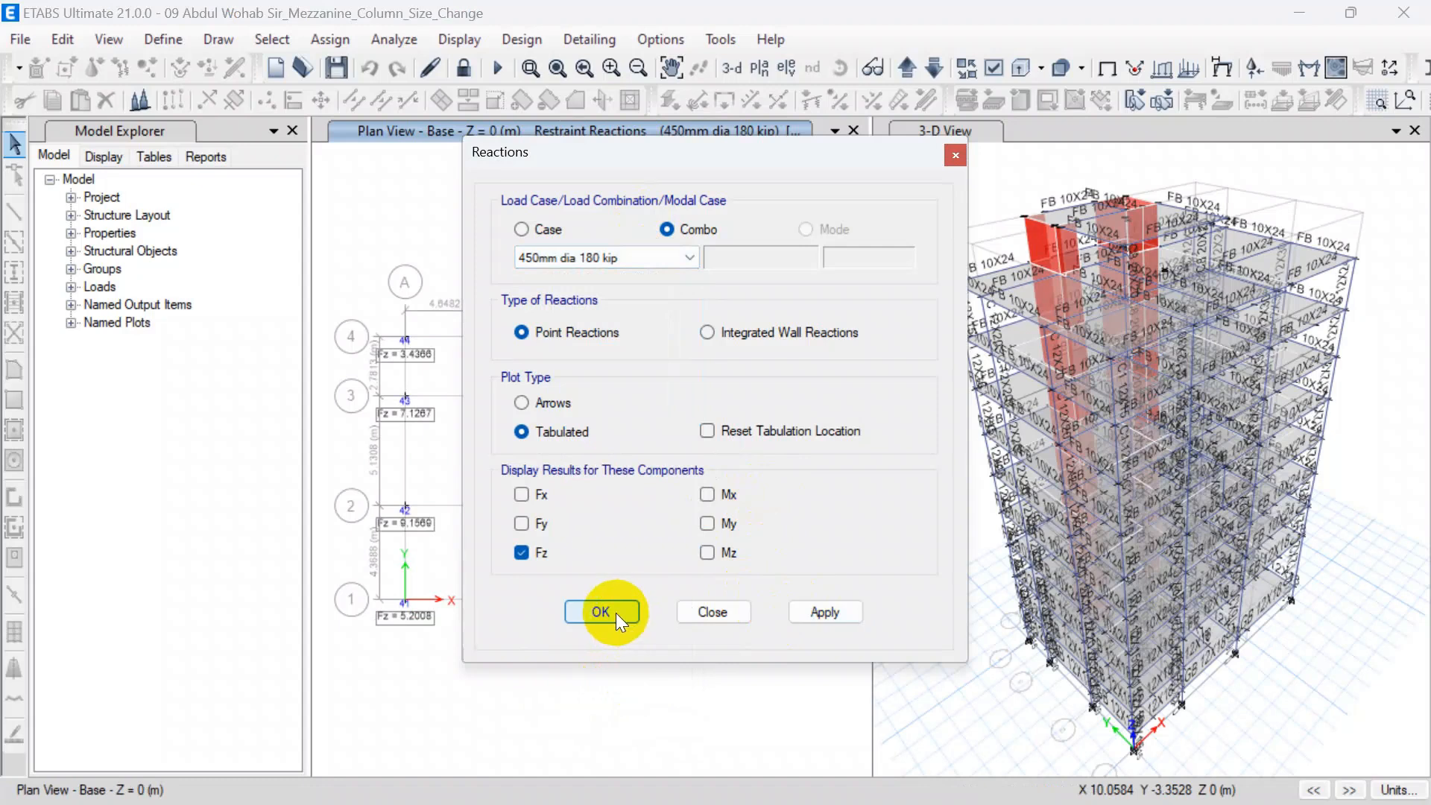
click(615, 613)
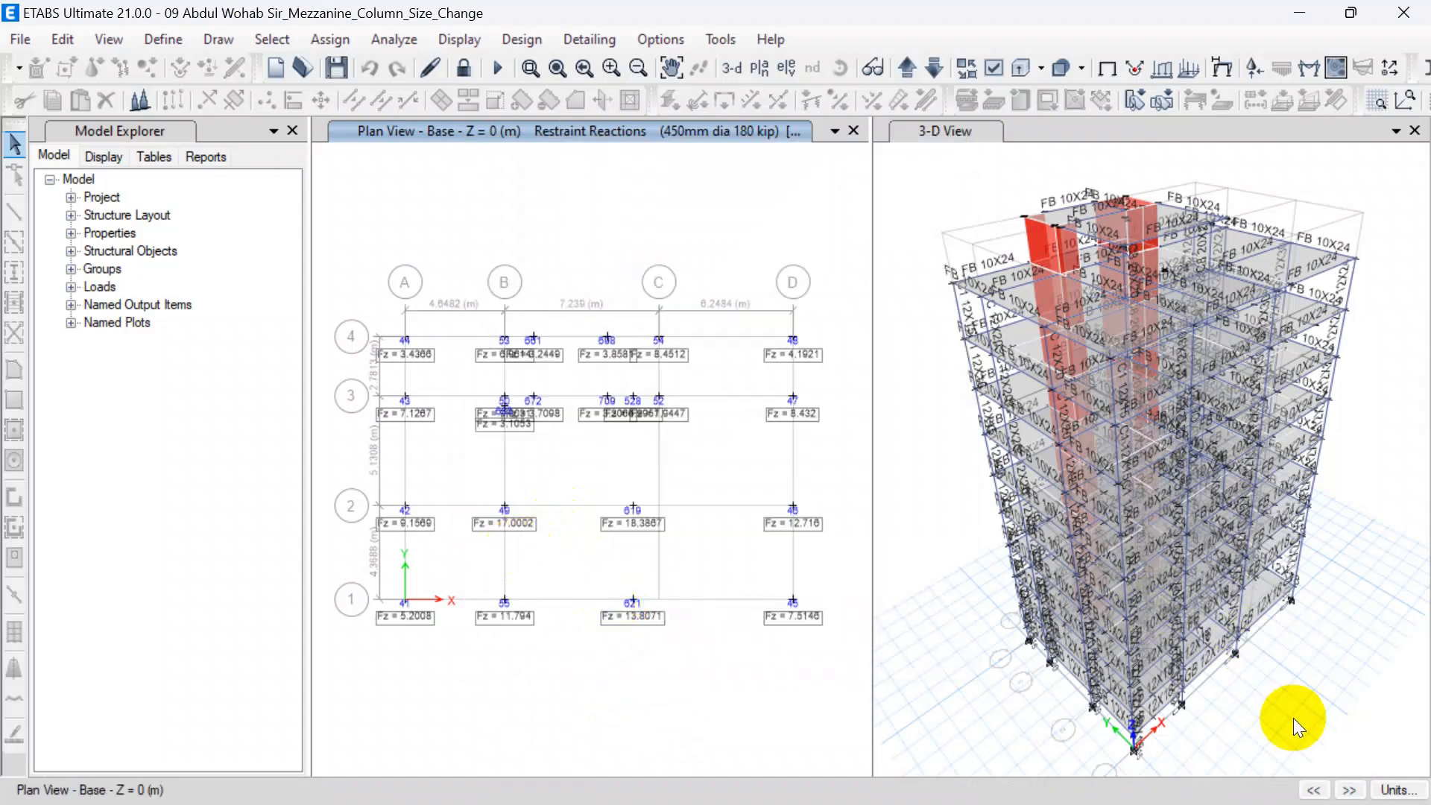
click(1401, 790)
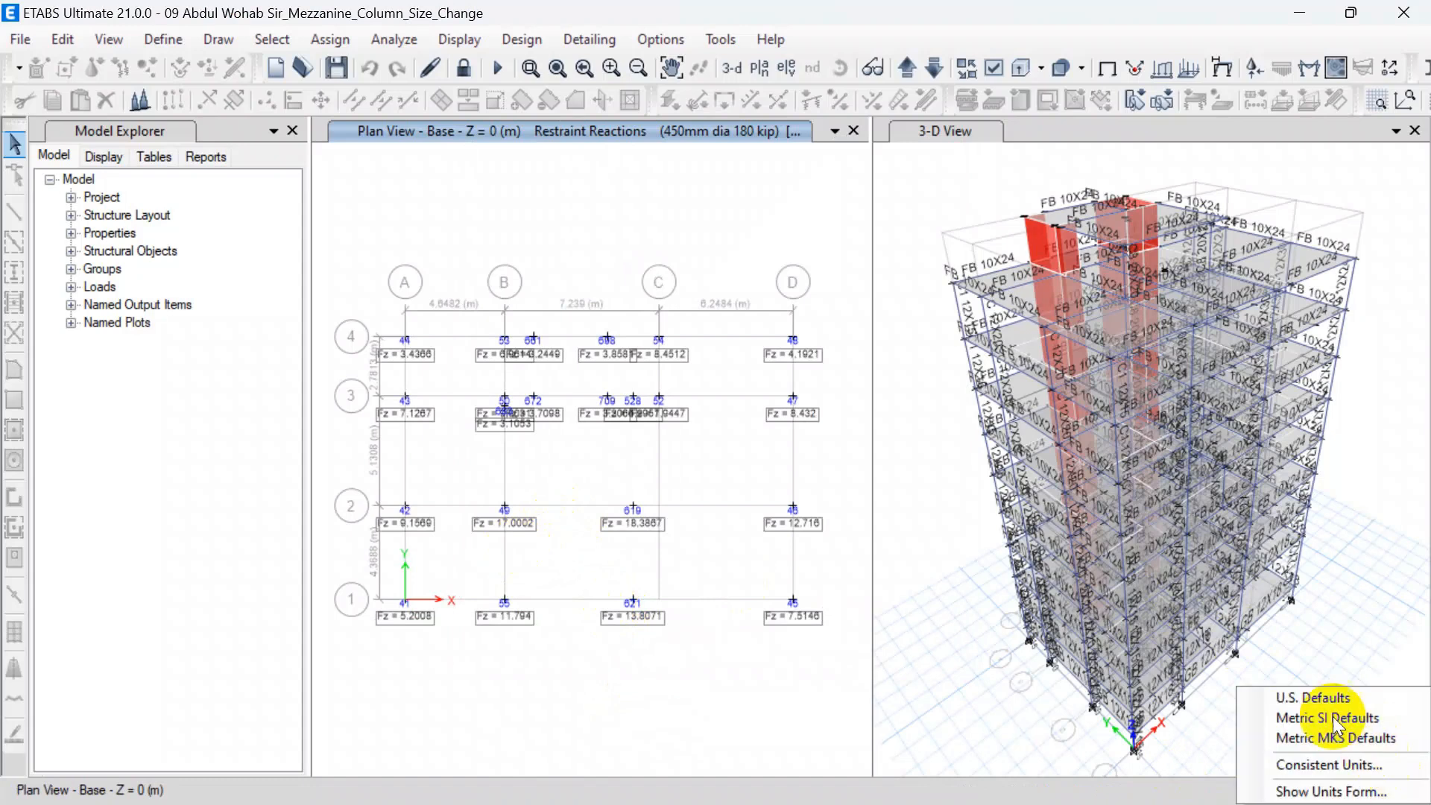
click(1290, 694)
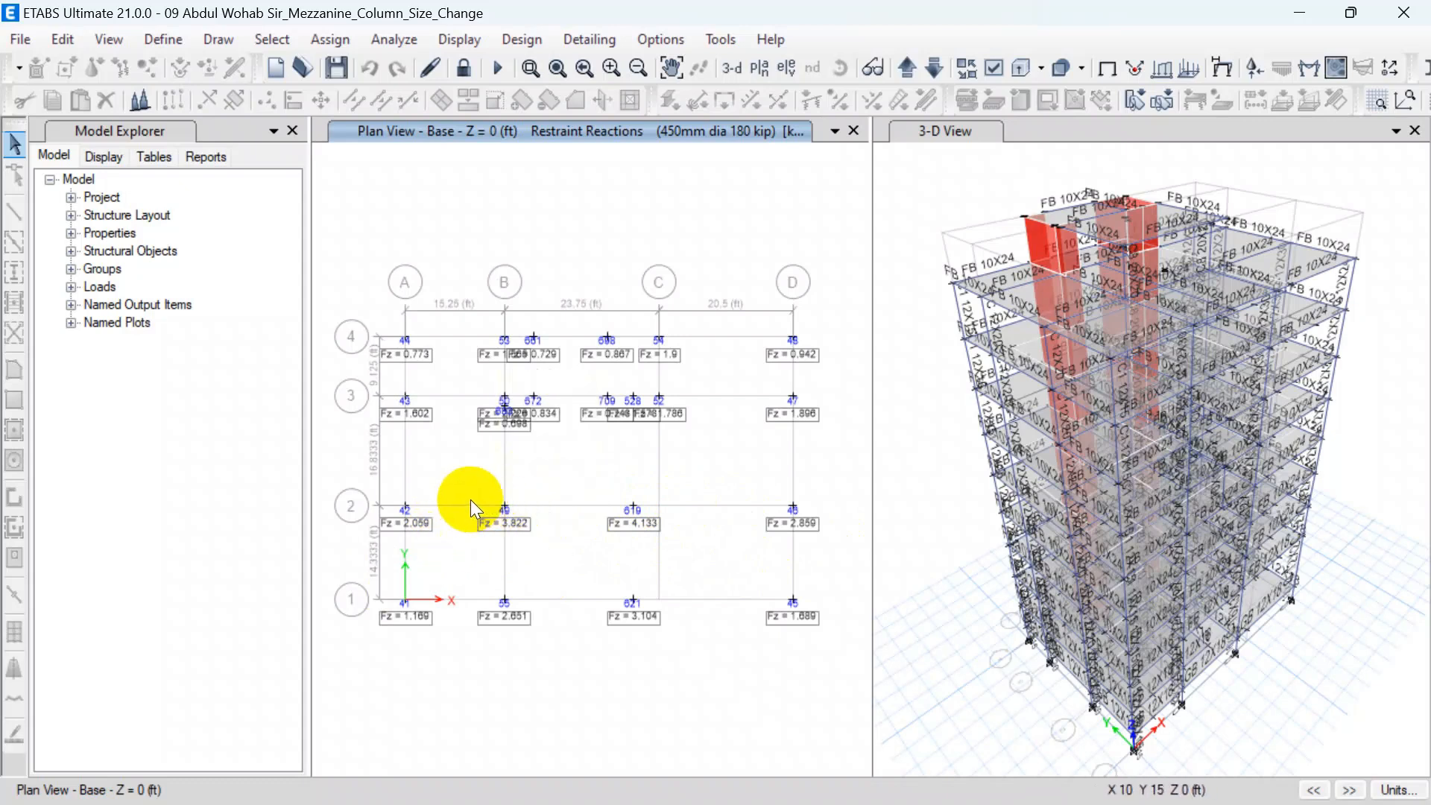
Switch to AutoCAD and review the column position and dimensions of pile cap PC 4
key(super)
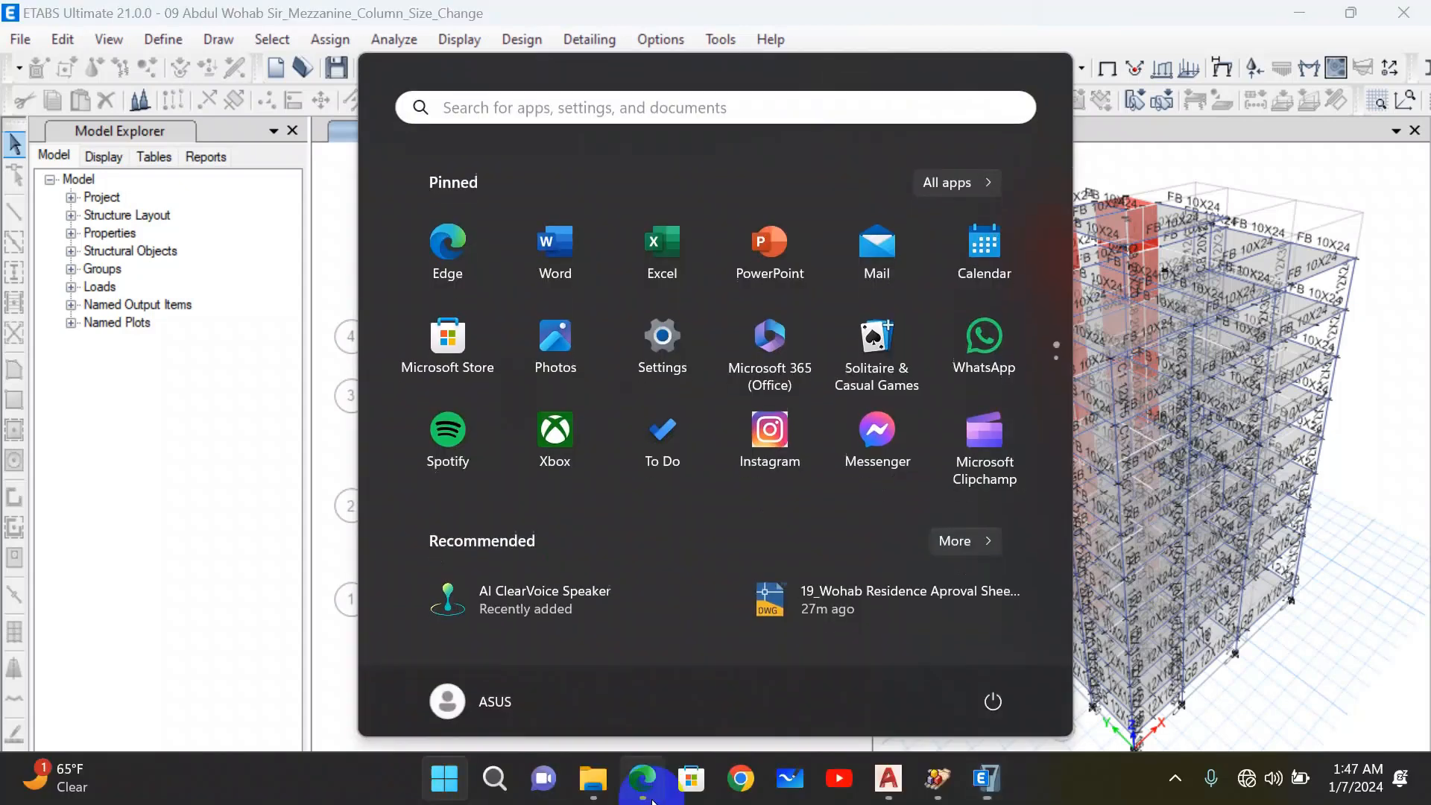
click(888, 778)
scroll(752, 403, down, 3)
scroll(751, 403, up, 5)
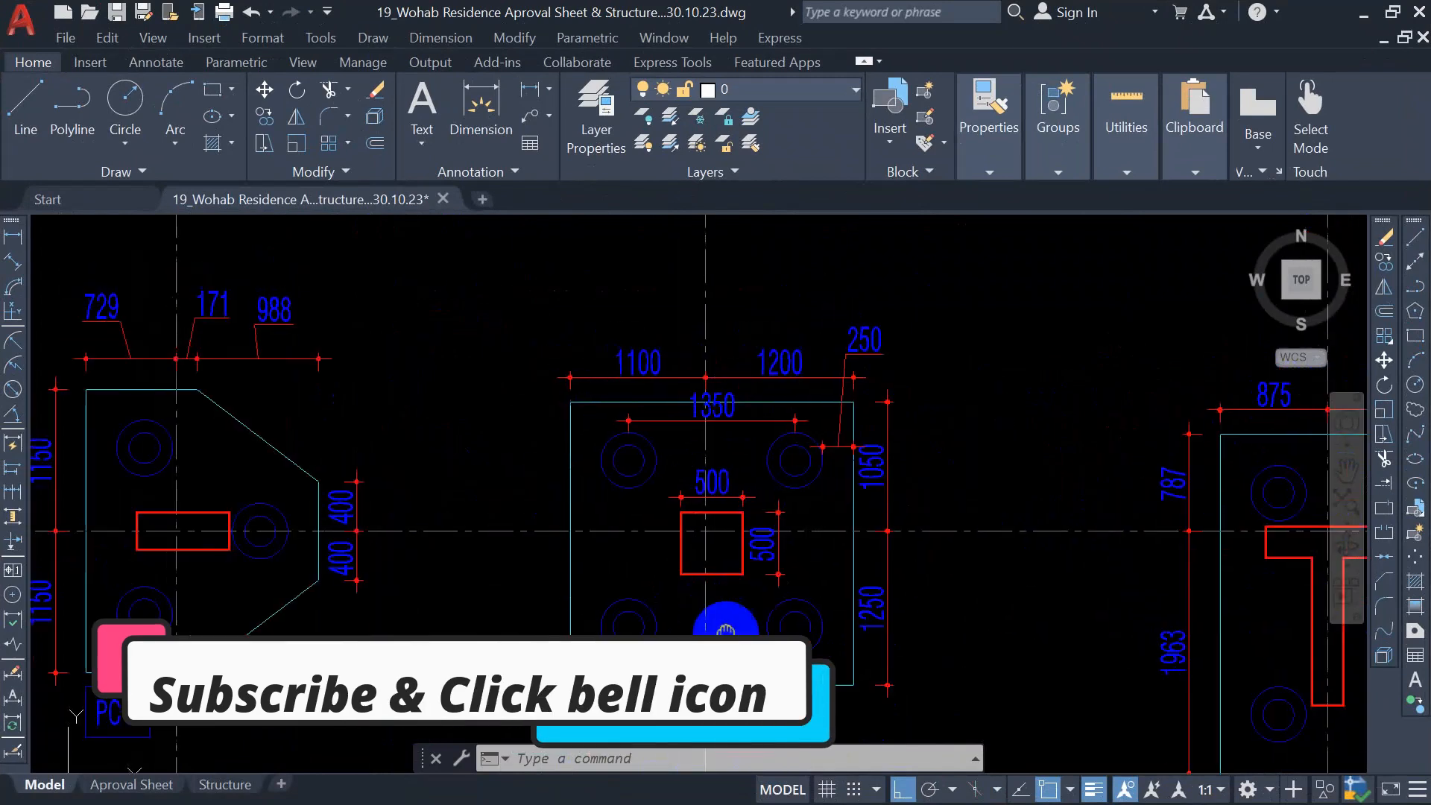
drag(776, 487, 725, 467)
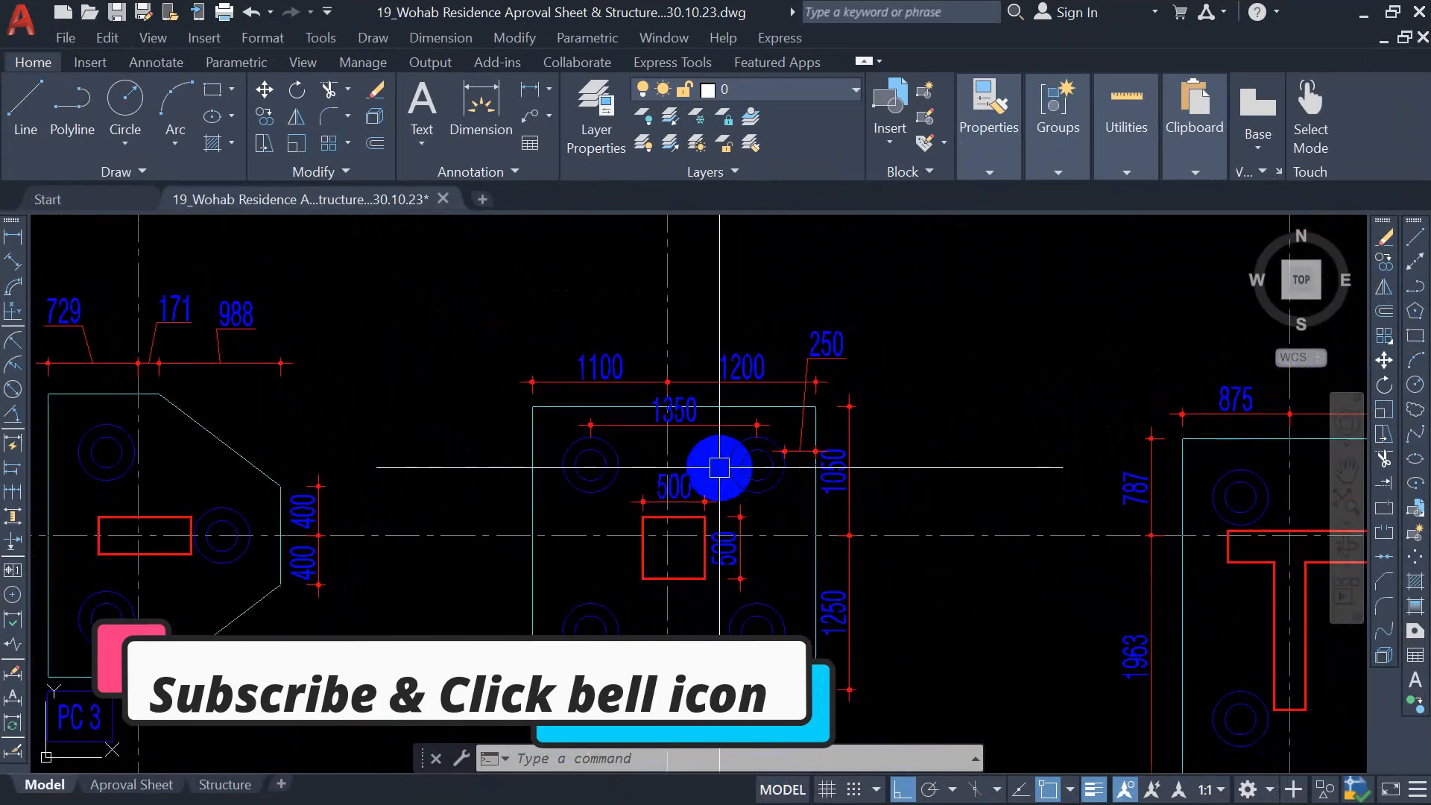
drag(725, 438, 683, 406)
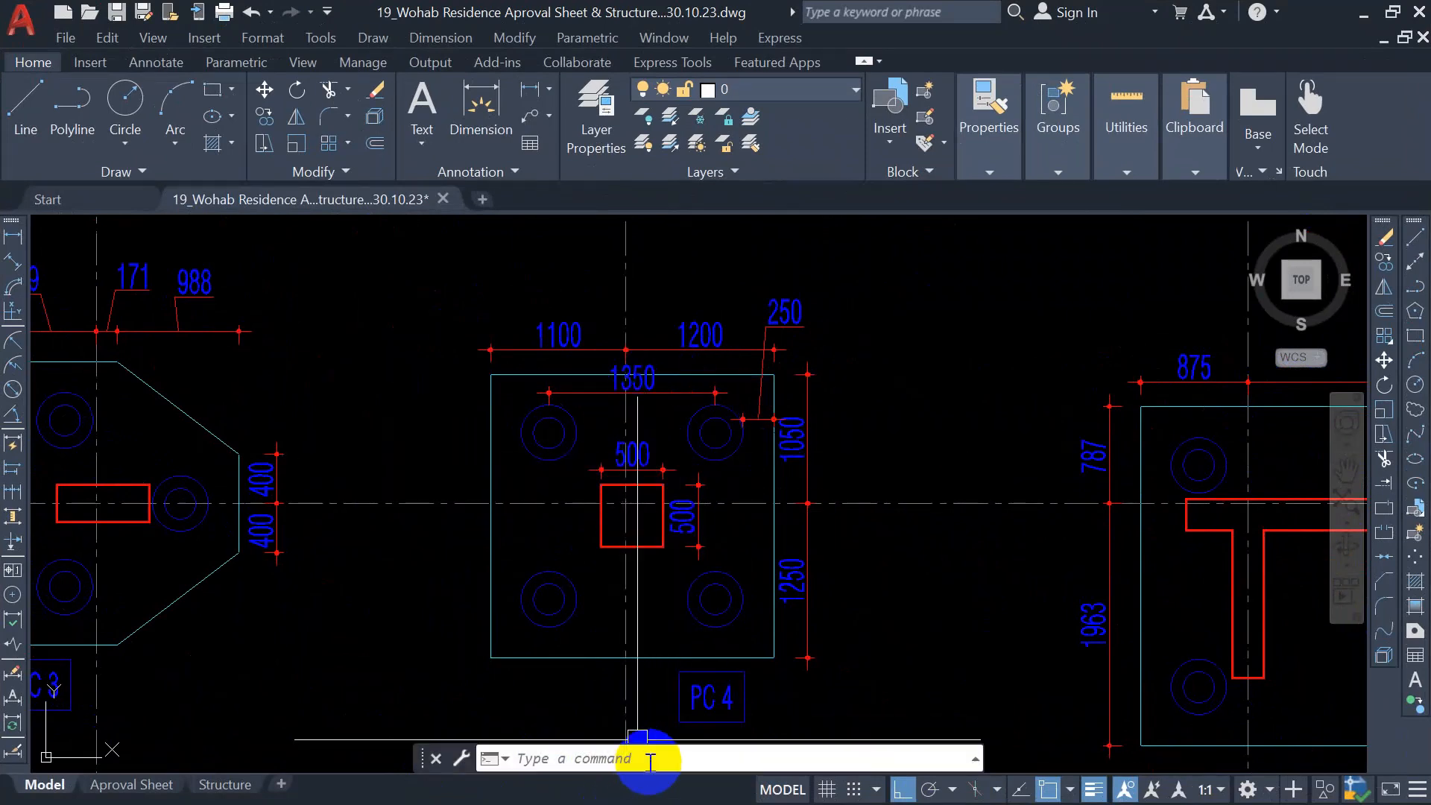
Switch to RCM ACI-Builder, open the 4-Pile Caps design form and reposition it so its inputs are readable
key(super)
click(940, 776)
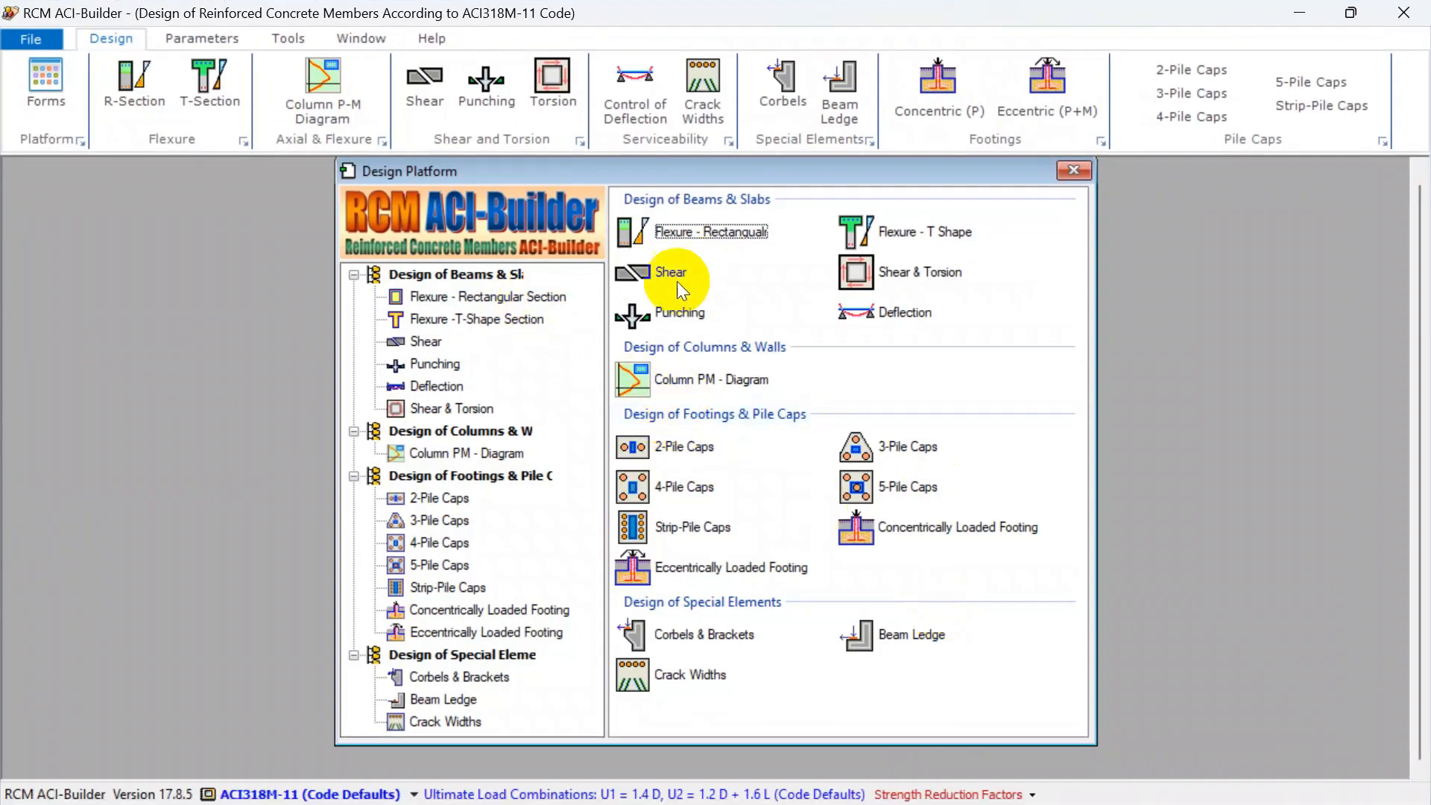
click(678, 486)
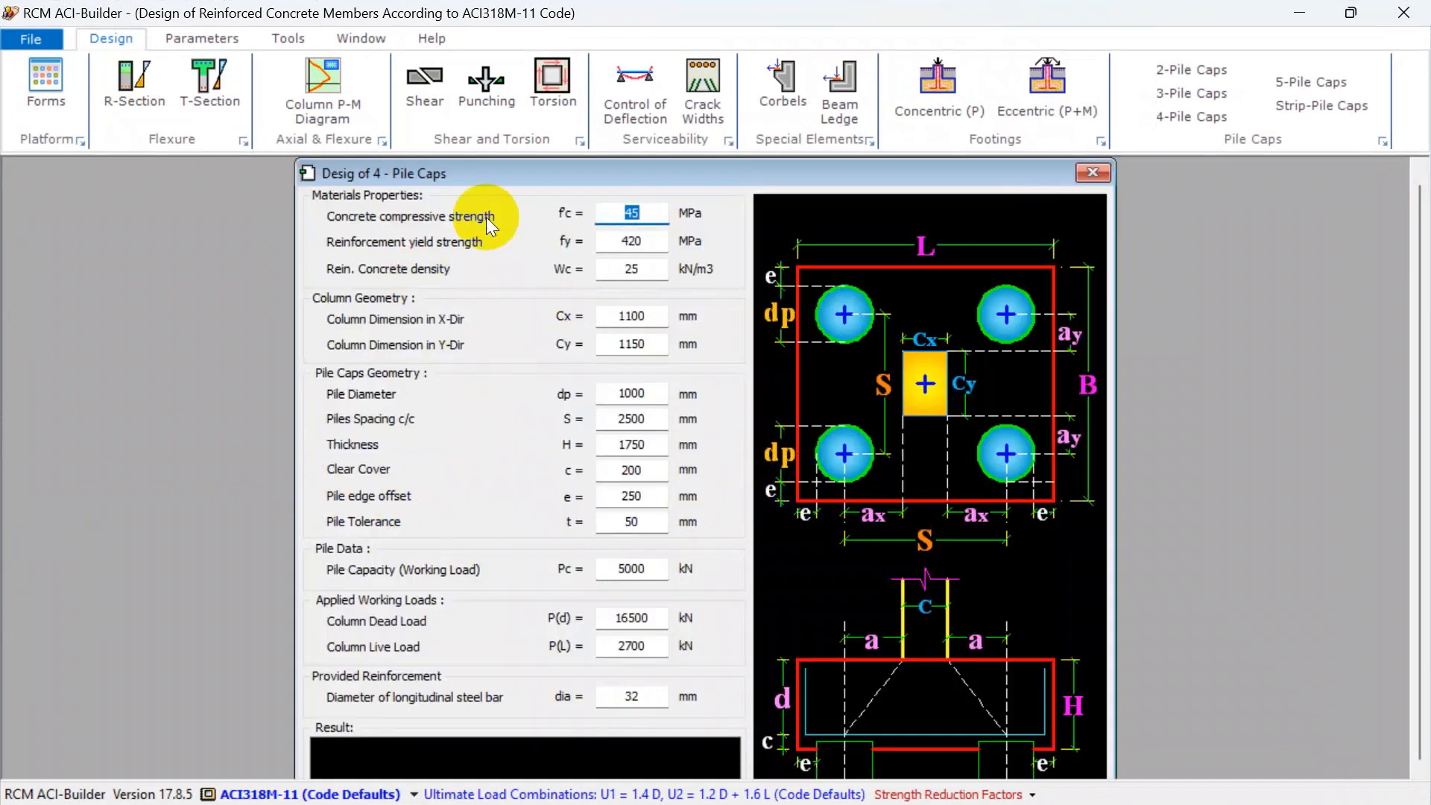
drag(769, 173, 771, 160)
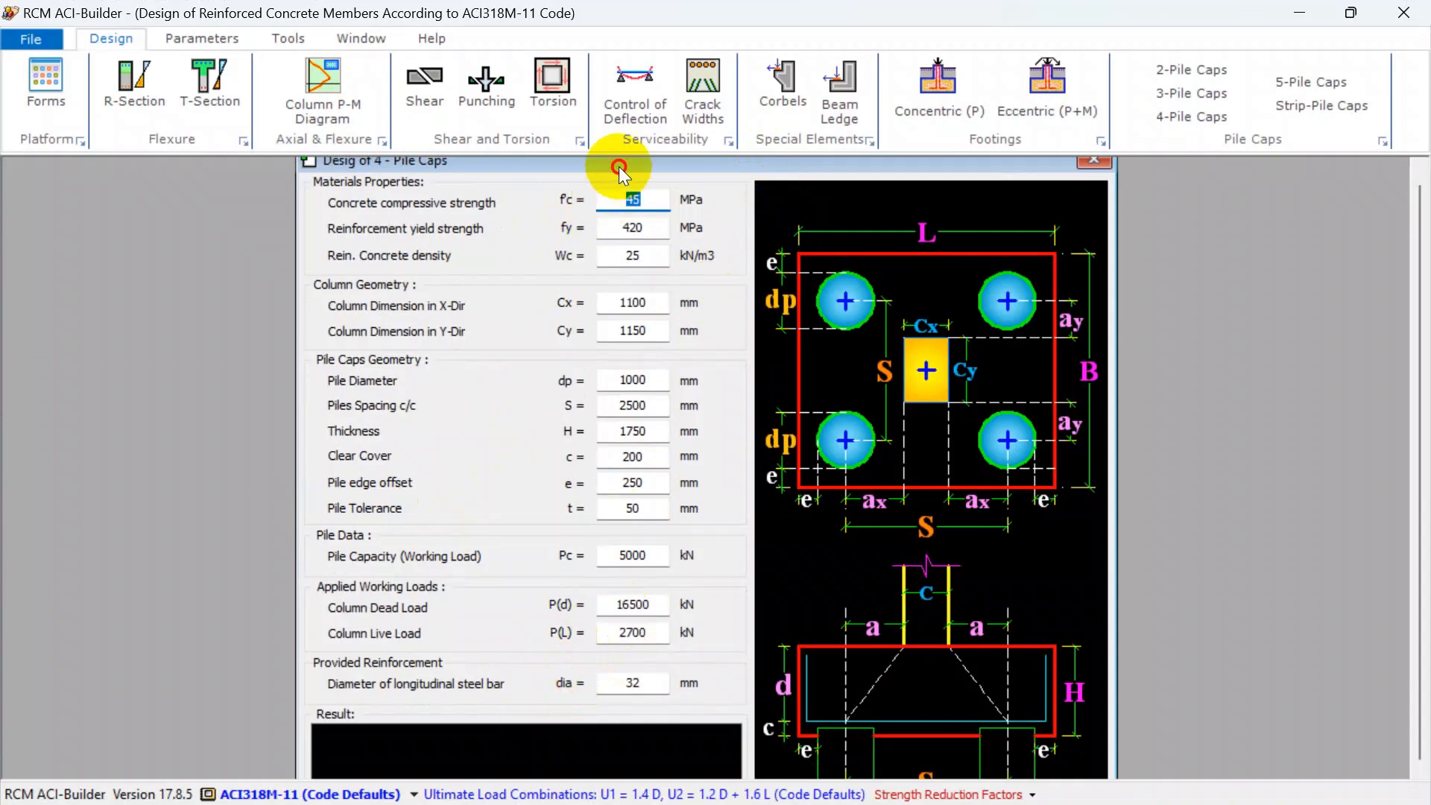
drag(619, 166, 620, 176)
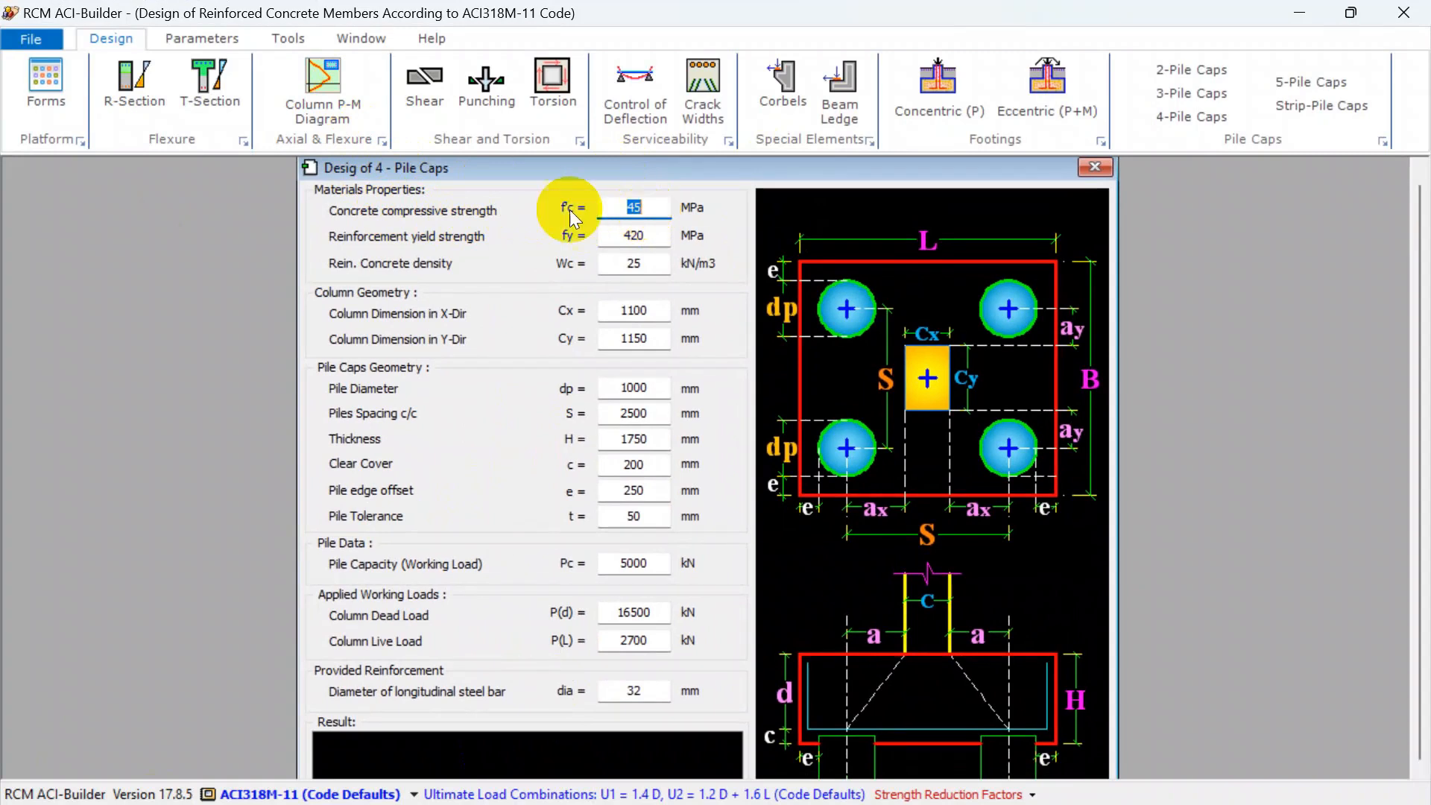
Set the concrete compressive strength f'c to 24 MPa and review the reinforcement yield strength and concrete density
text(24)
double_click(659, 234)
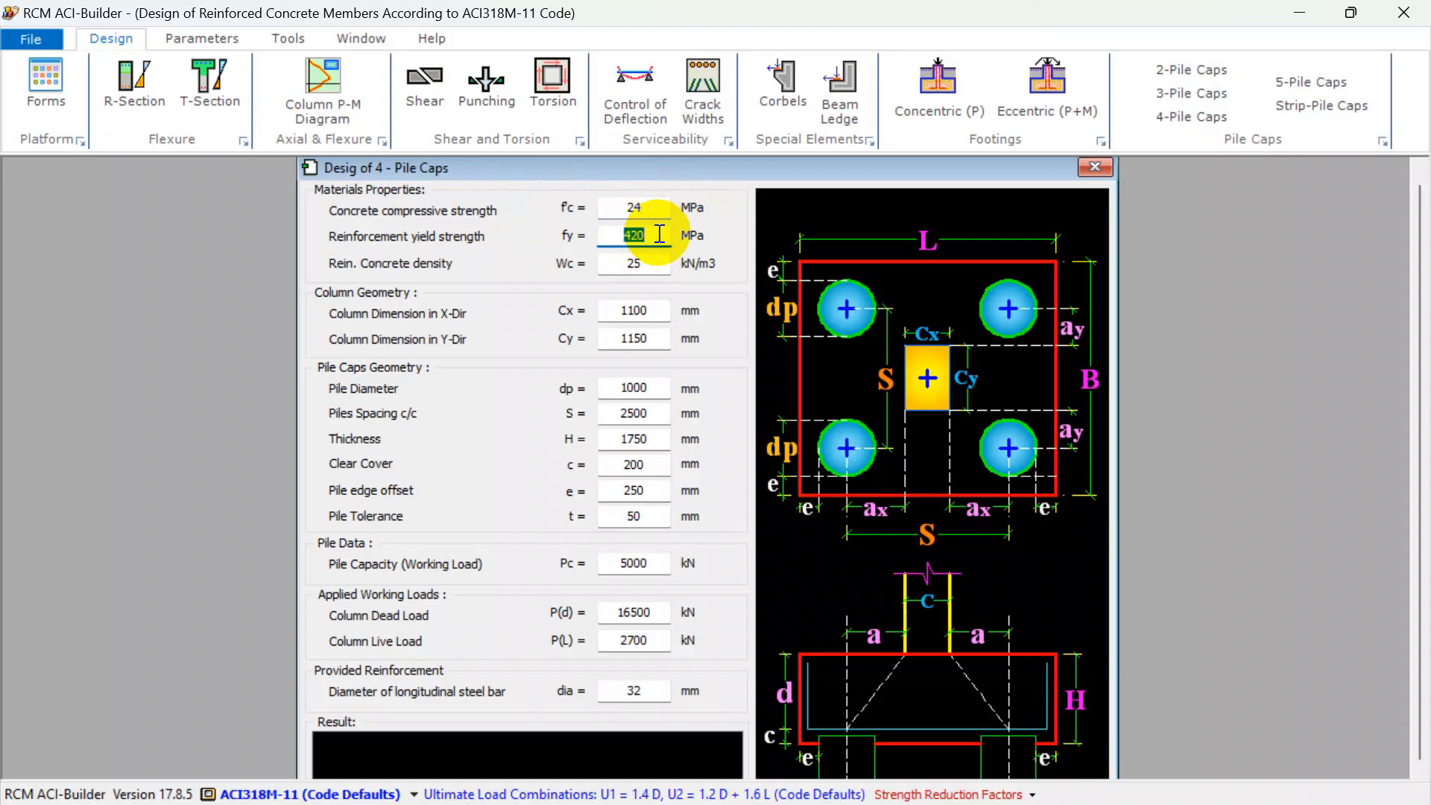
click(653, 268)
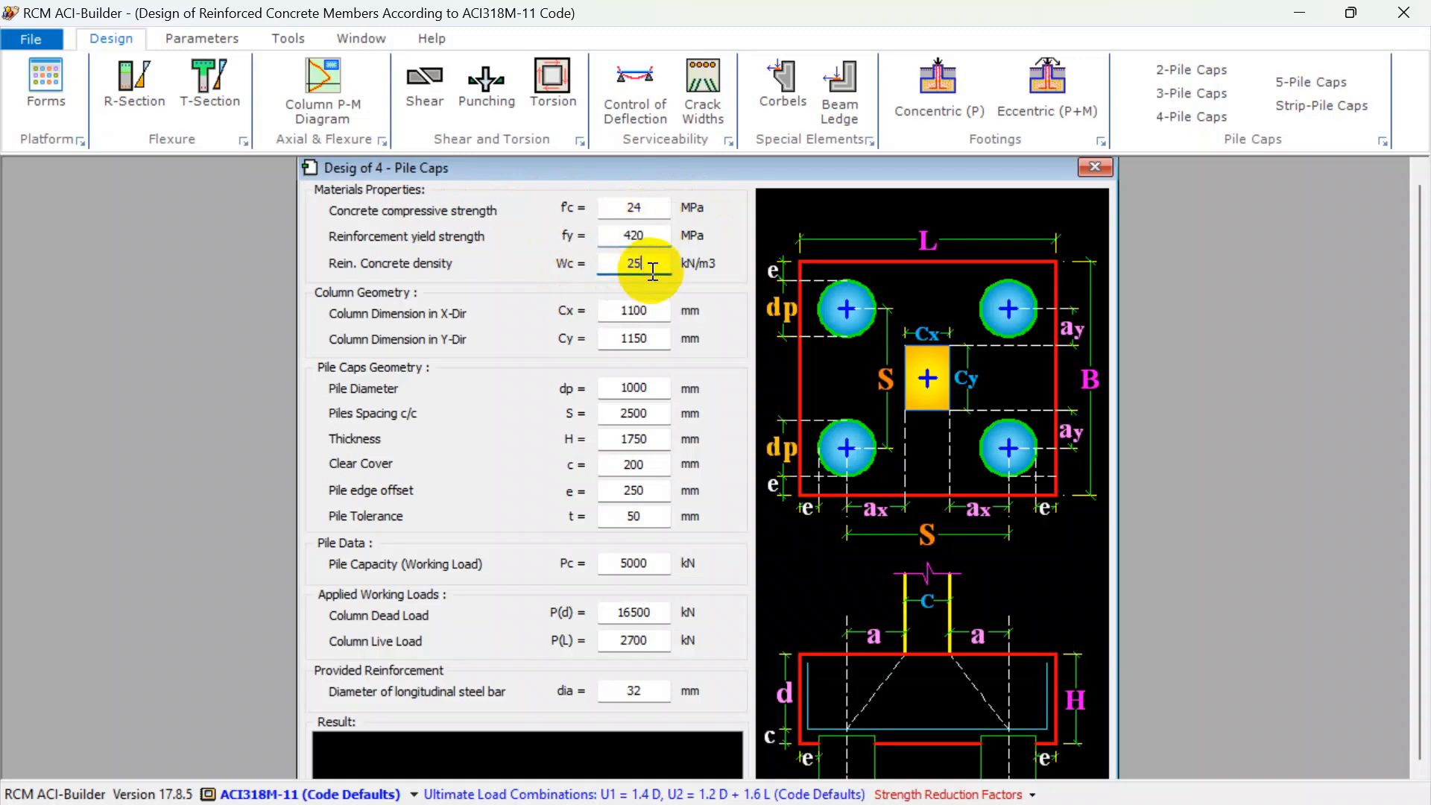
Check the PC 4 column size in AutoCAD, then set both column dimensions Cx and Cy to 500 mm in RCM ACI-Builder
double_click(645, 310)
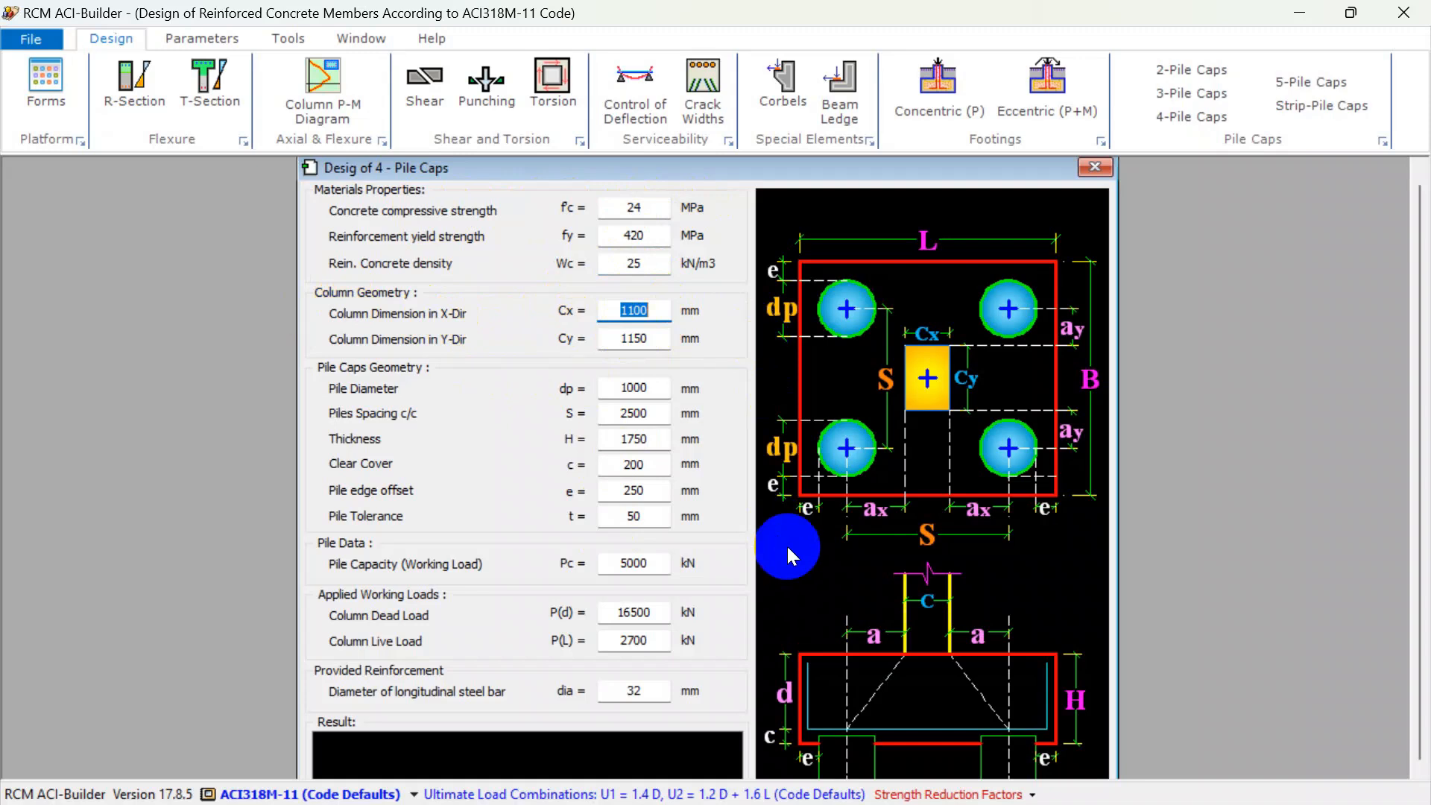
key(super)
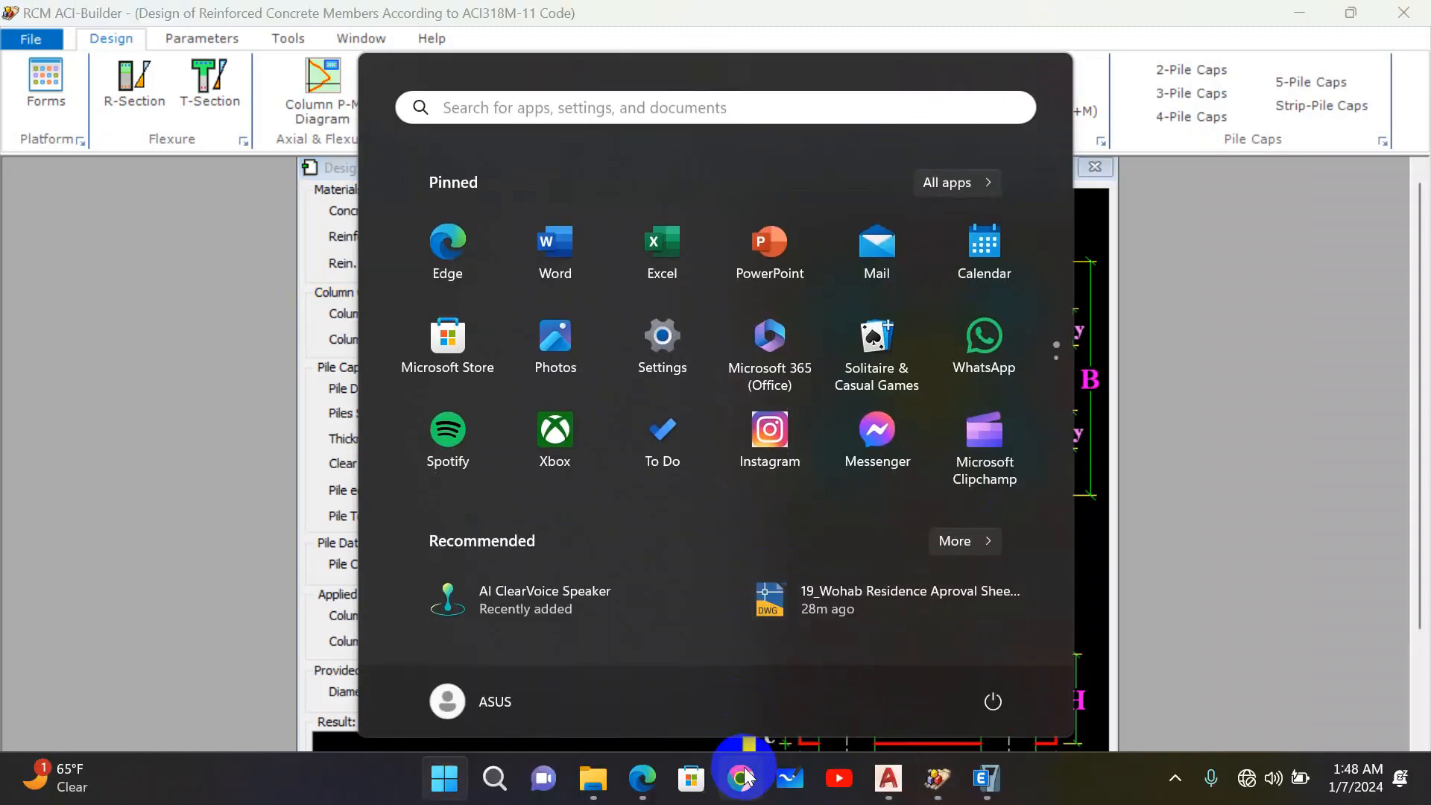
click(888, 778)
scroll(724, 469, up, 3)
scroll(724, 468, down, 2)
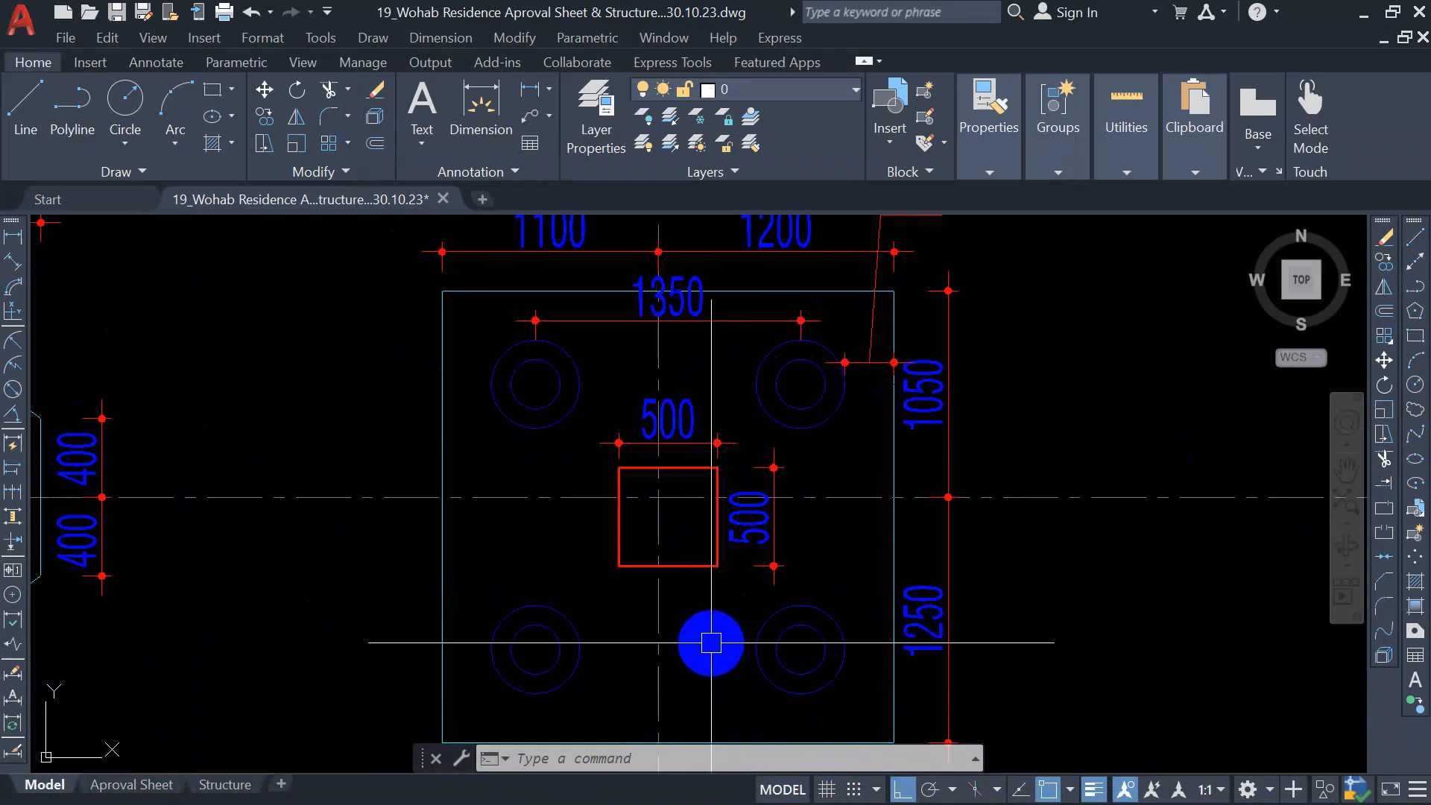
key(super)
click(940, 775)
click(655, 317)
text(500)
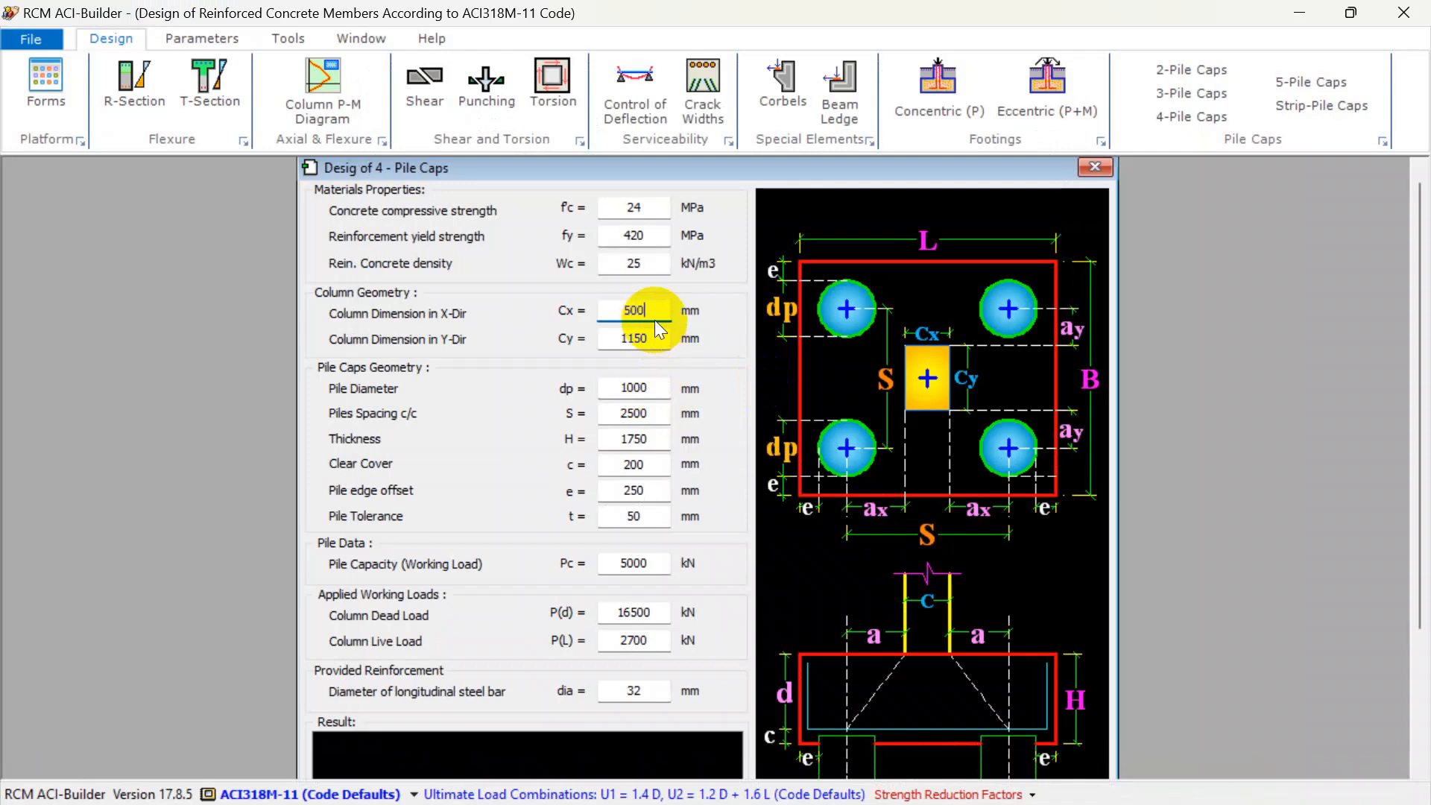
click(654, 336)
text(500)
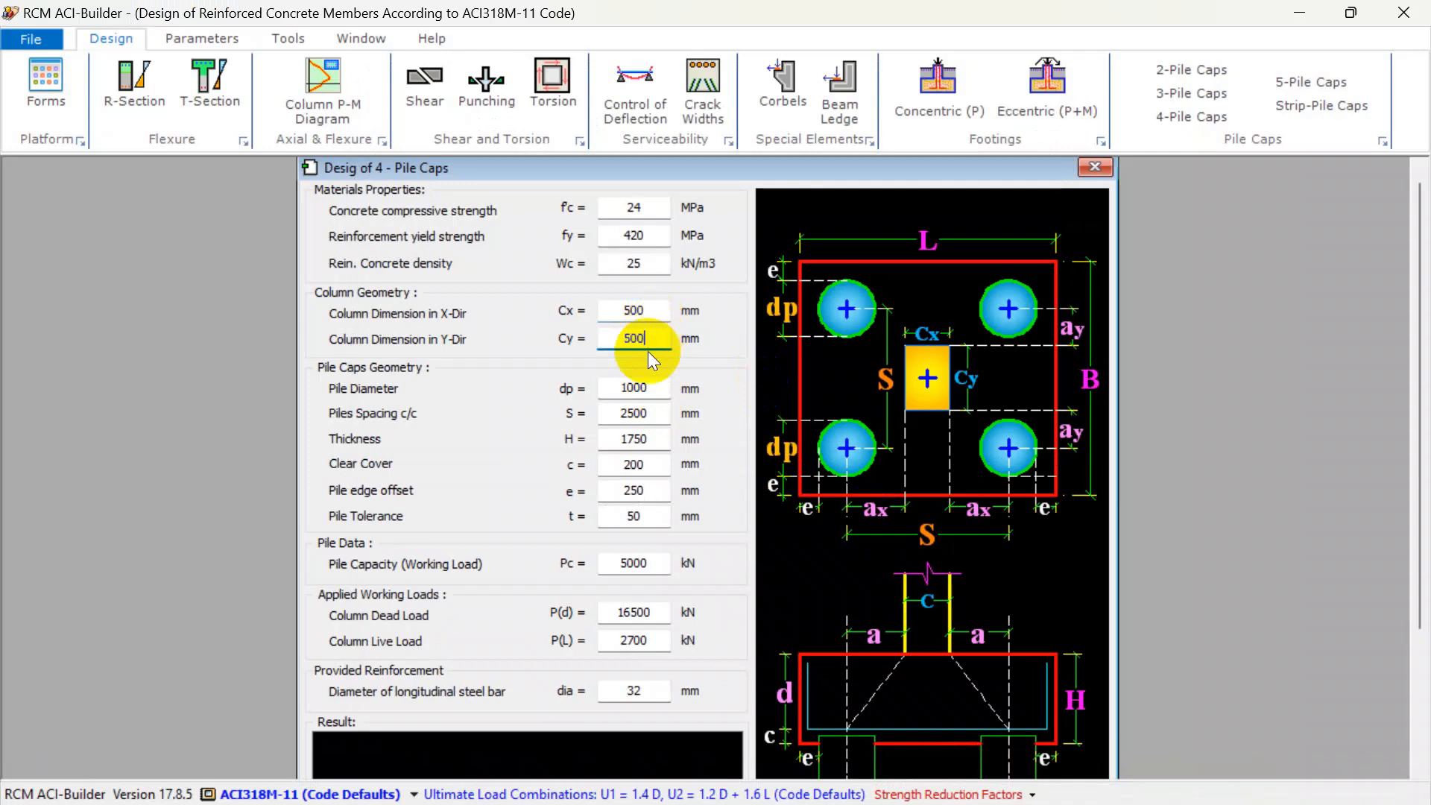
Set the pile diameter to 450 mm and the centre-to-centre pile spacing to 1125 mm
click(653, 380)
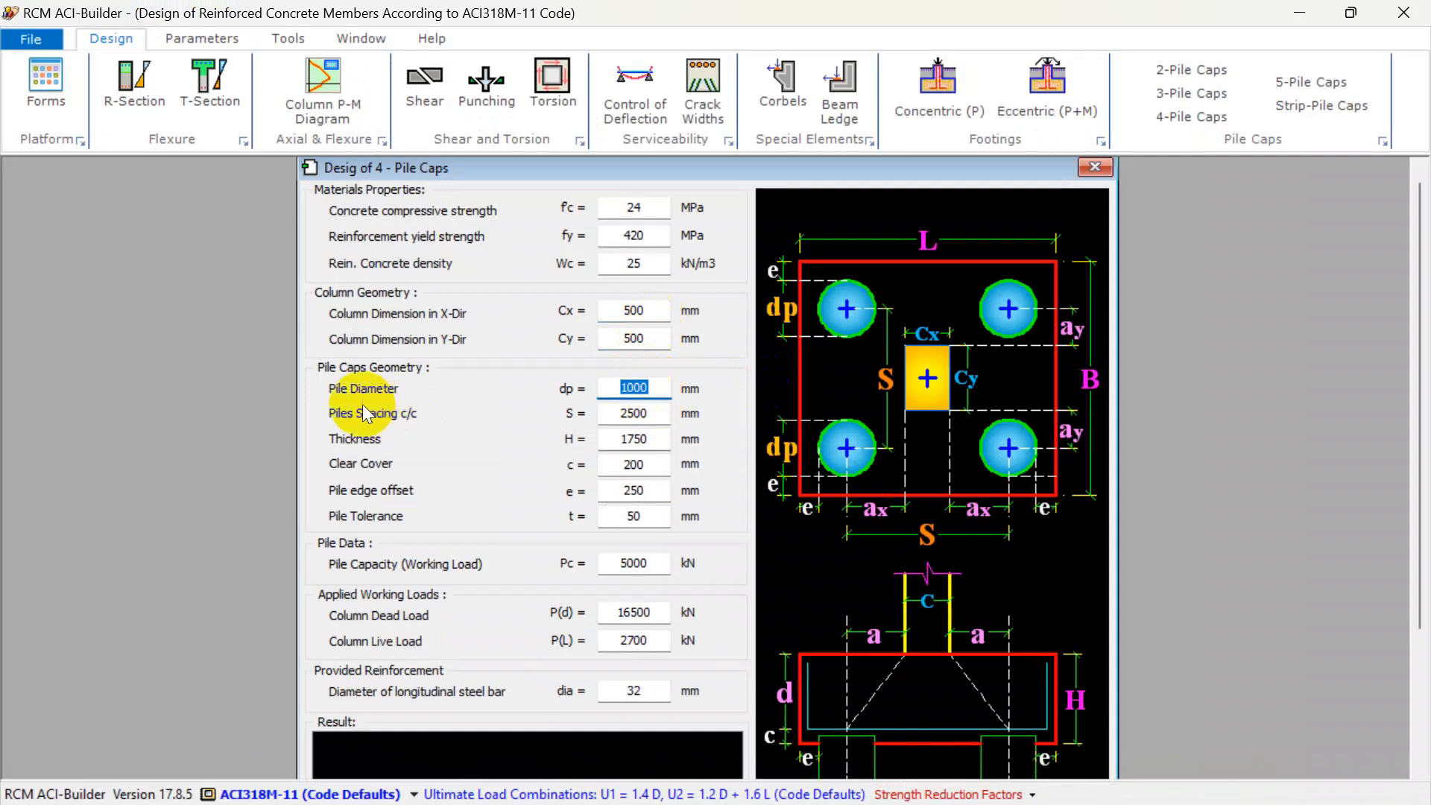
text(450)
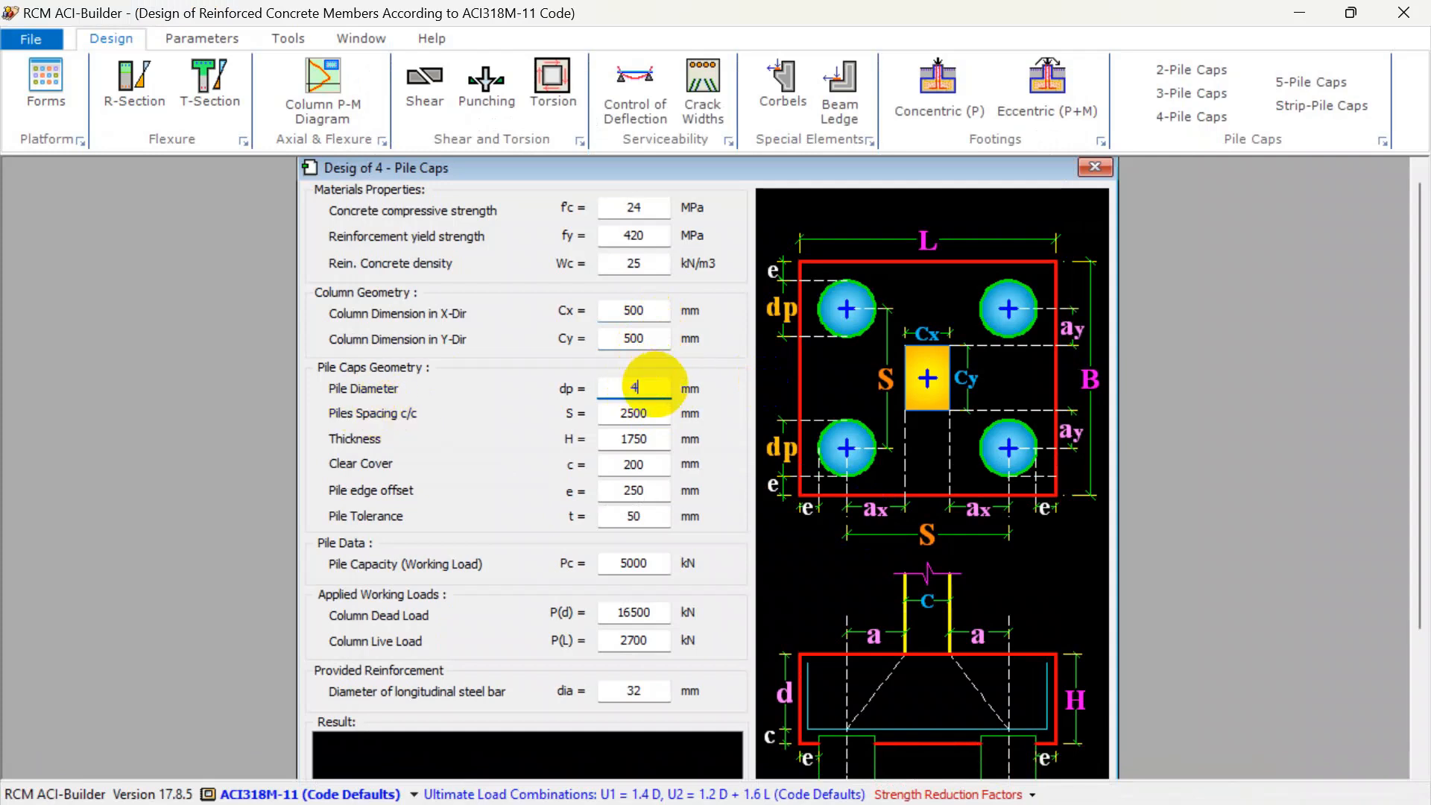
click(659, 413)
text(1125)
Check the pile spacing of PC 4 in AutoCAD and change the spacing S in RCM ACI-Builder to 1350 mm
double_click(661, 413)
click(661, 412)
double_click(660, 412)
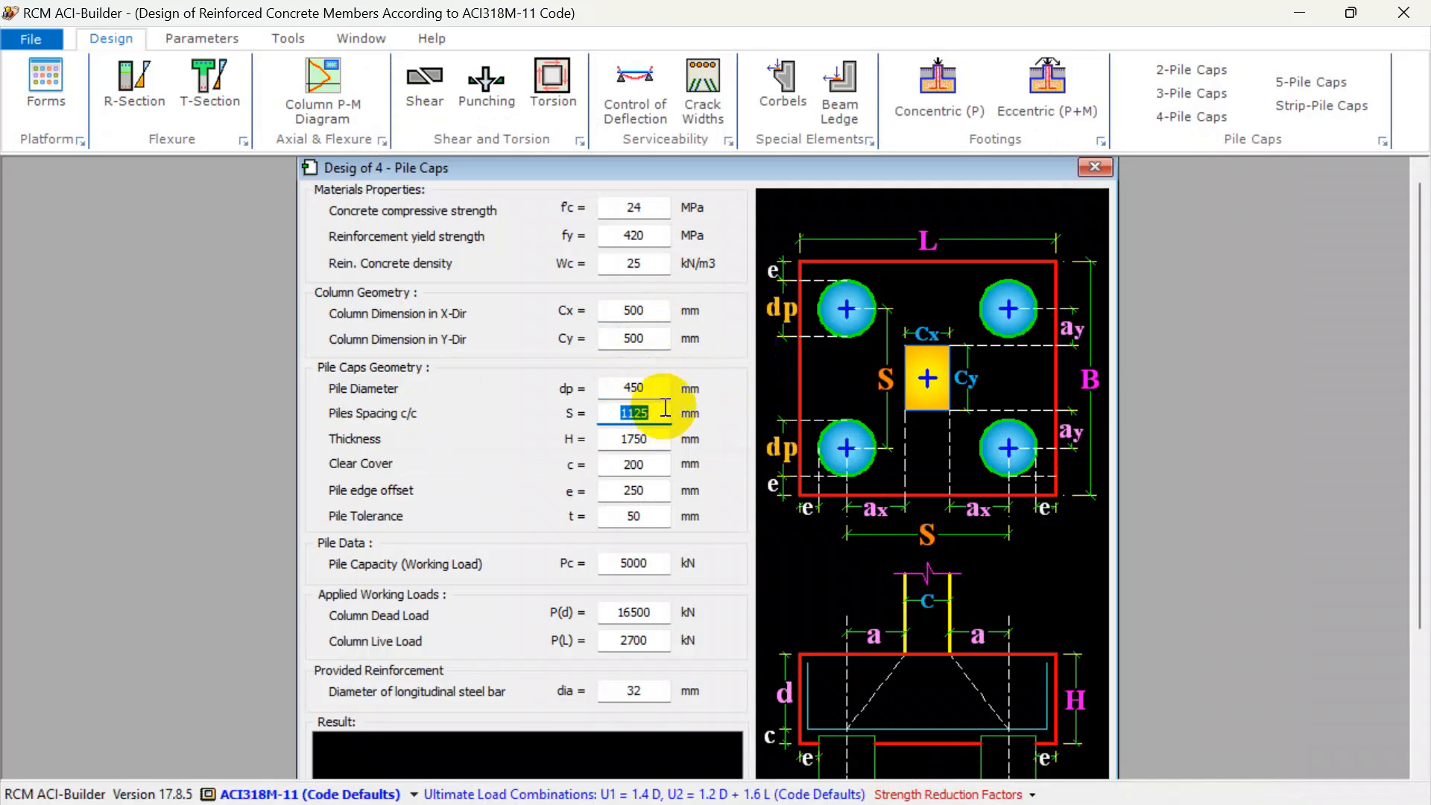
key(super)
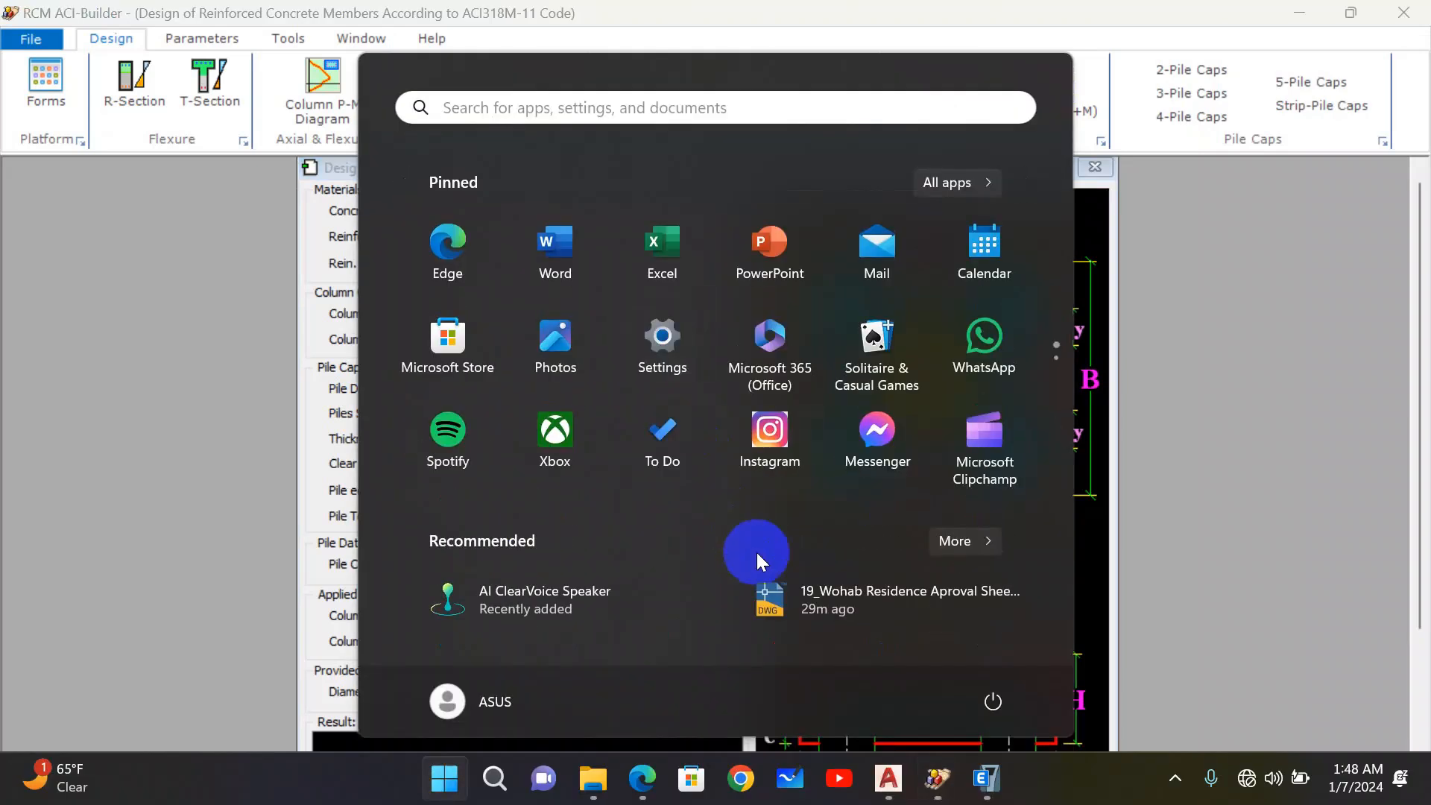
click(904, 776)
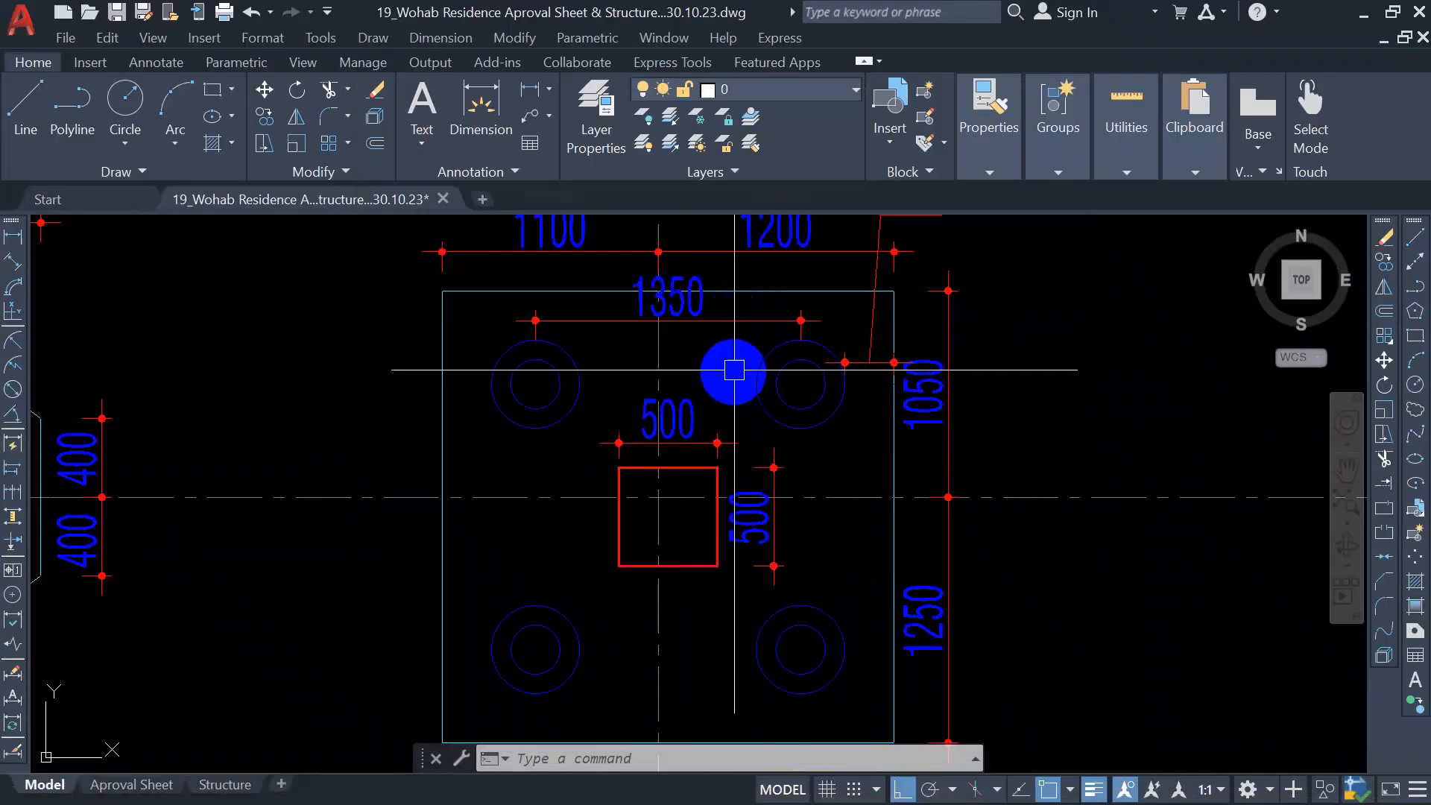
key(super)
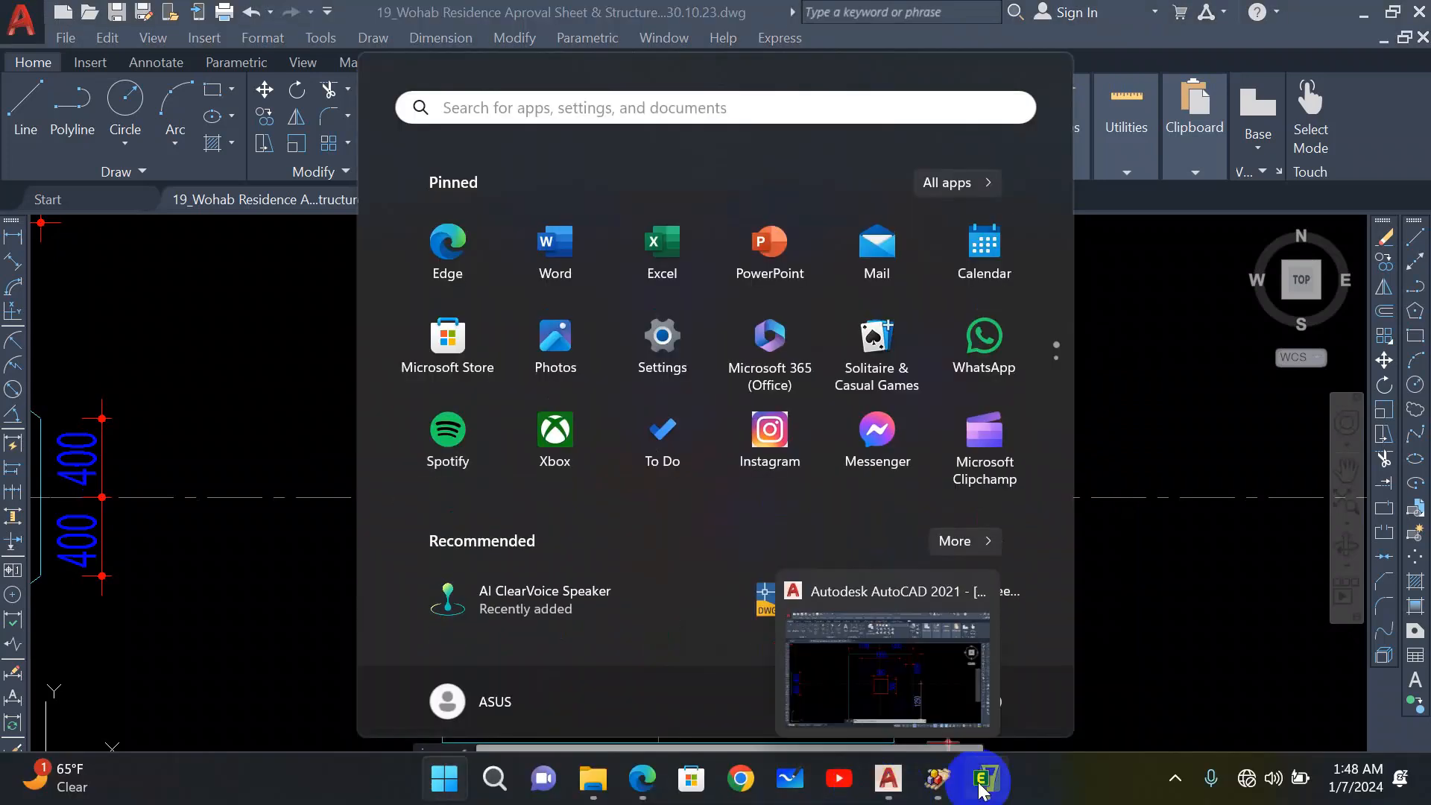
click(938, 778)
text(135)
key(Tab)
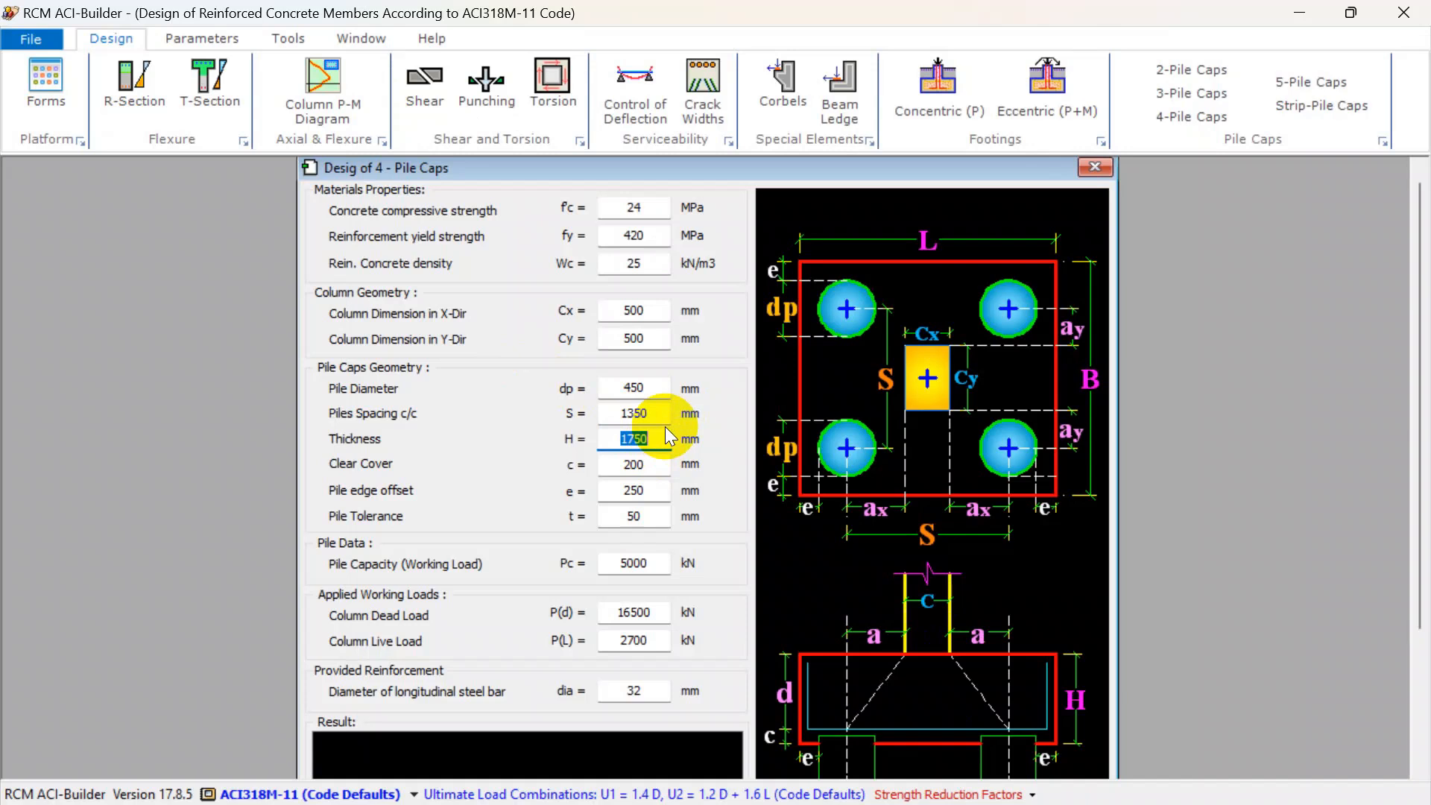
Set the pile cap thickness H to 600 mm and the clear cover to 75 mm
text(00)
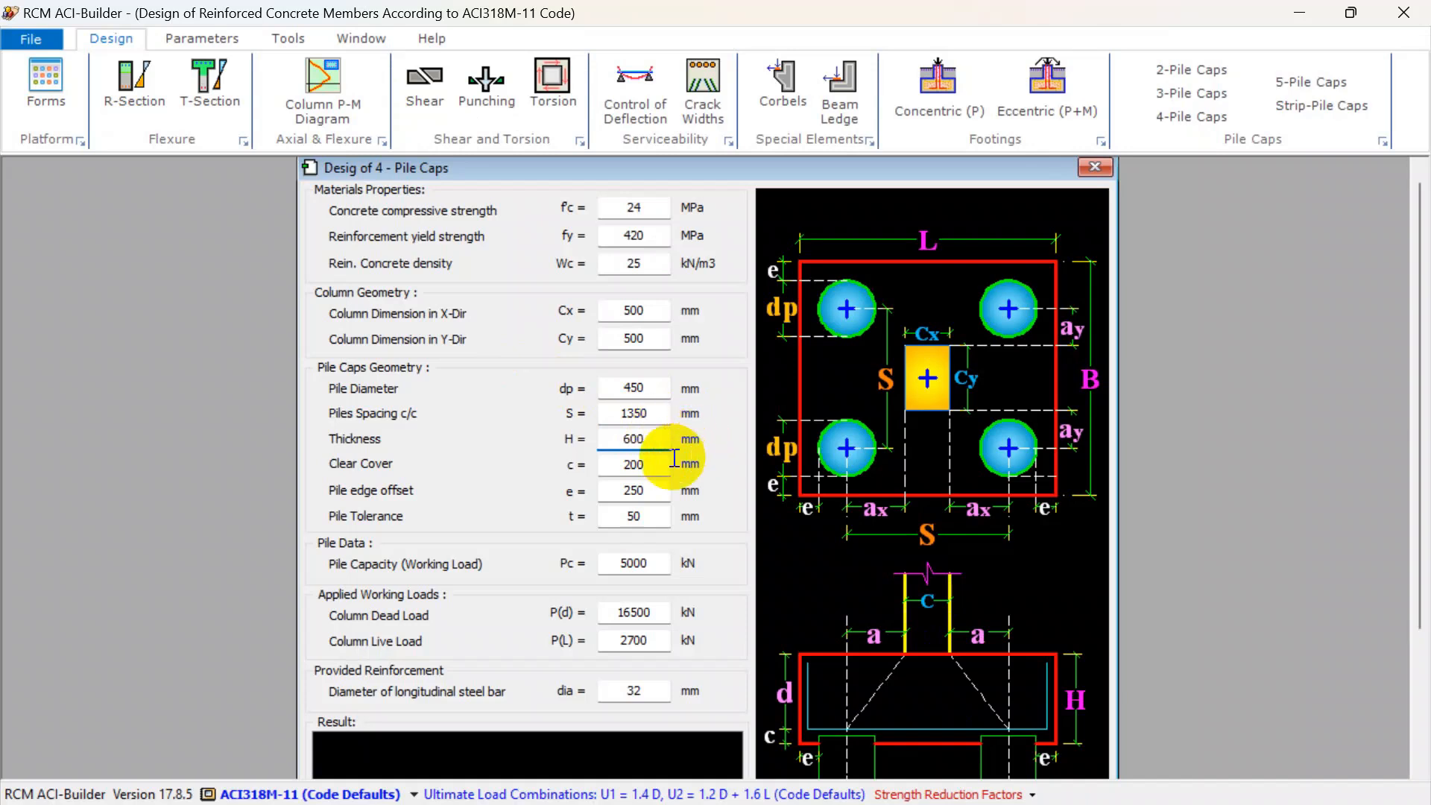
click(646, 464)
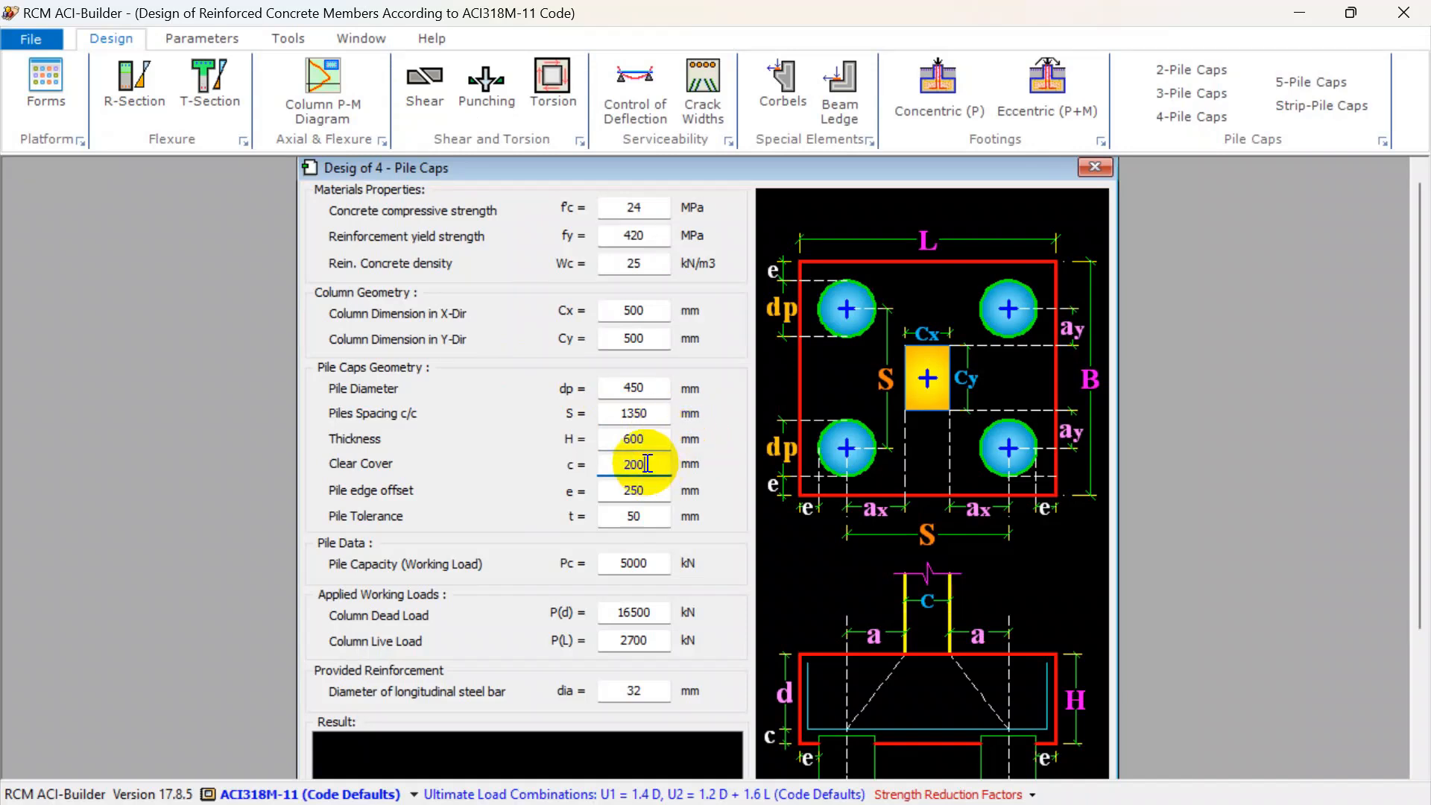
double_click(662, 466)
text(75)
Check the pile edge offset against the PC 4 drawing in AutoCAD and return to the edge offset input in RCM ACI-Builder
click(660, 494)
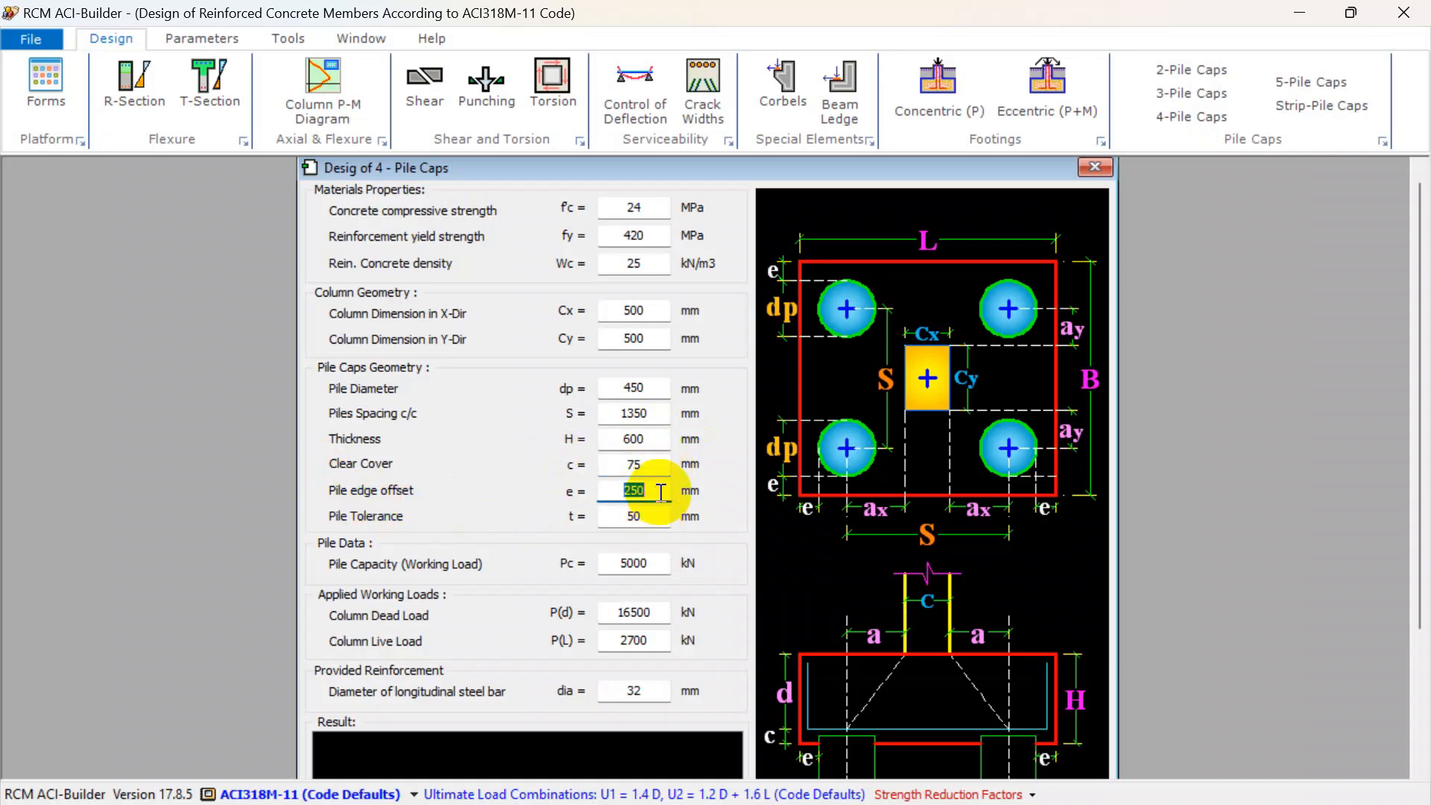
double_click(656, 491)
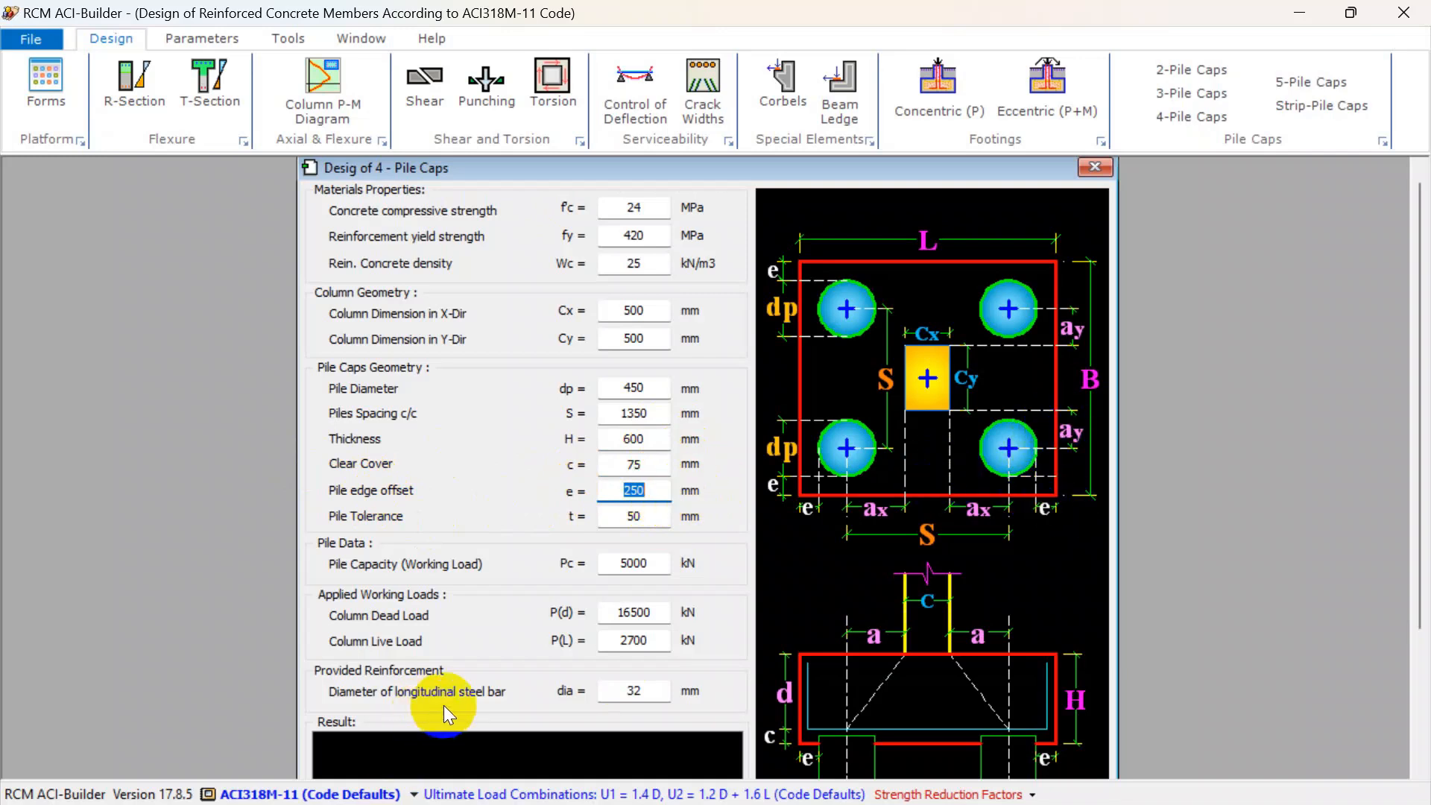
key(super)
click(887, 782)
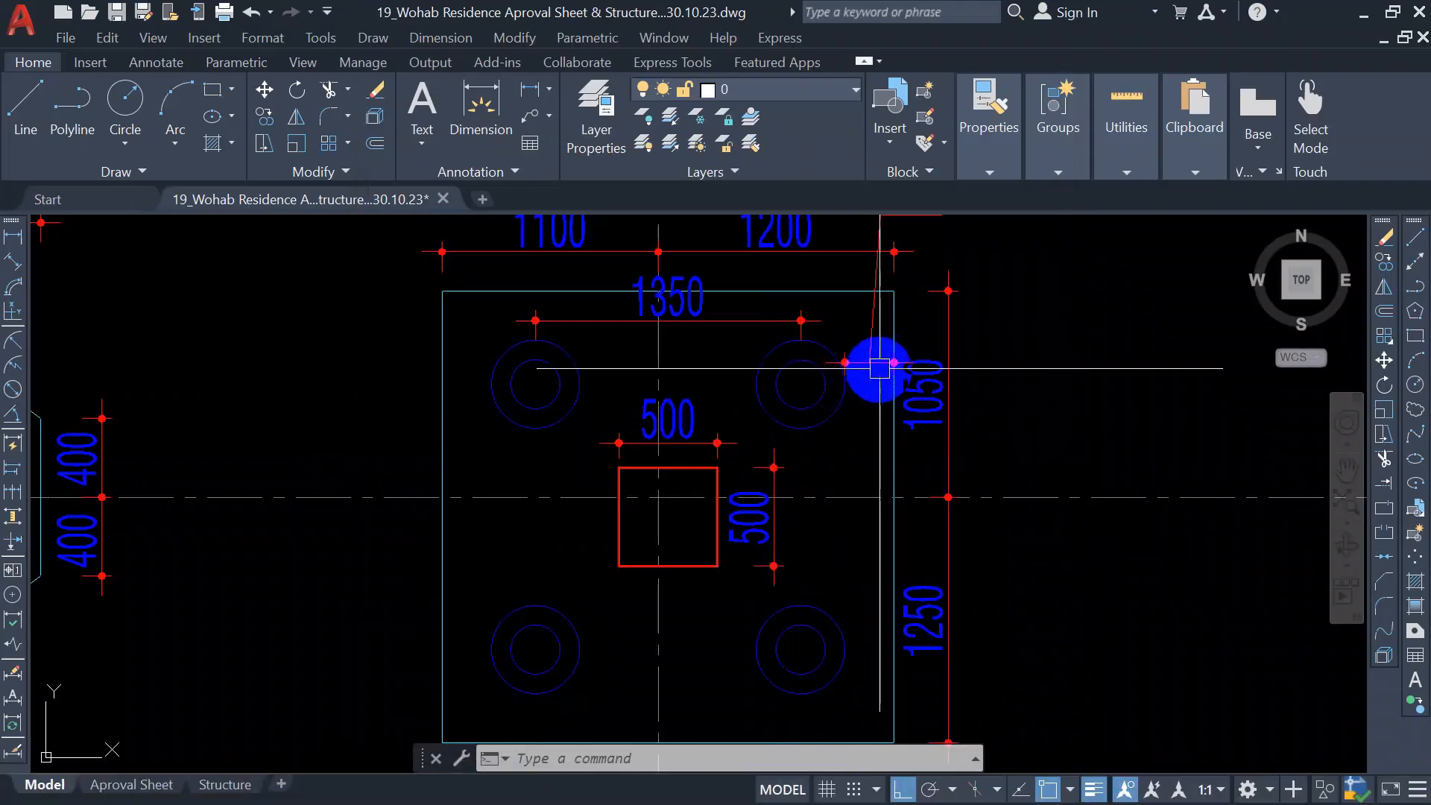
drag(884, 338, 795, 550)
scroll(861, 431, down, 2)
mouse_move(817, 643)
mouse_down()
mouse_move(827, 469)
mouse_move(798, 578)
mouse_move(809, 510)
mouse_up()
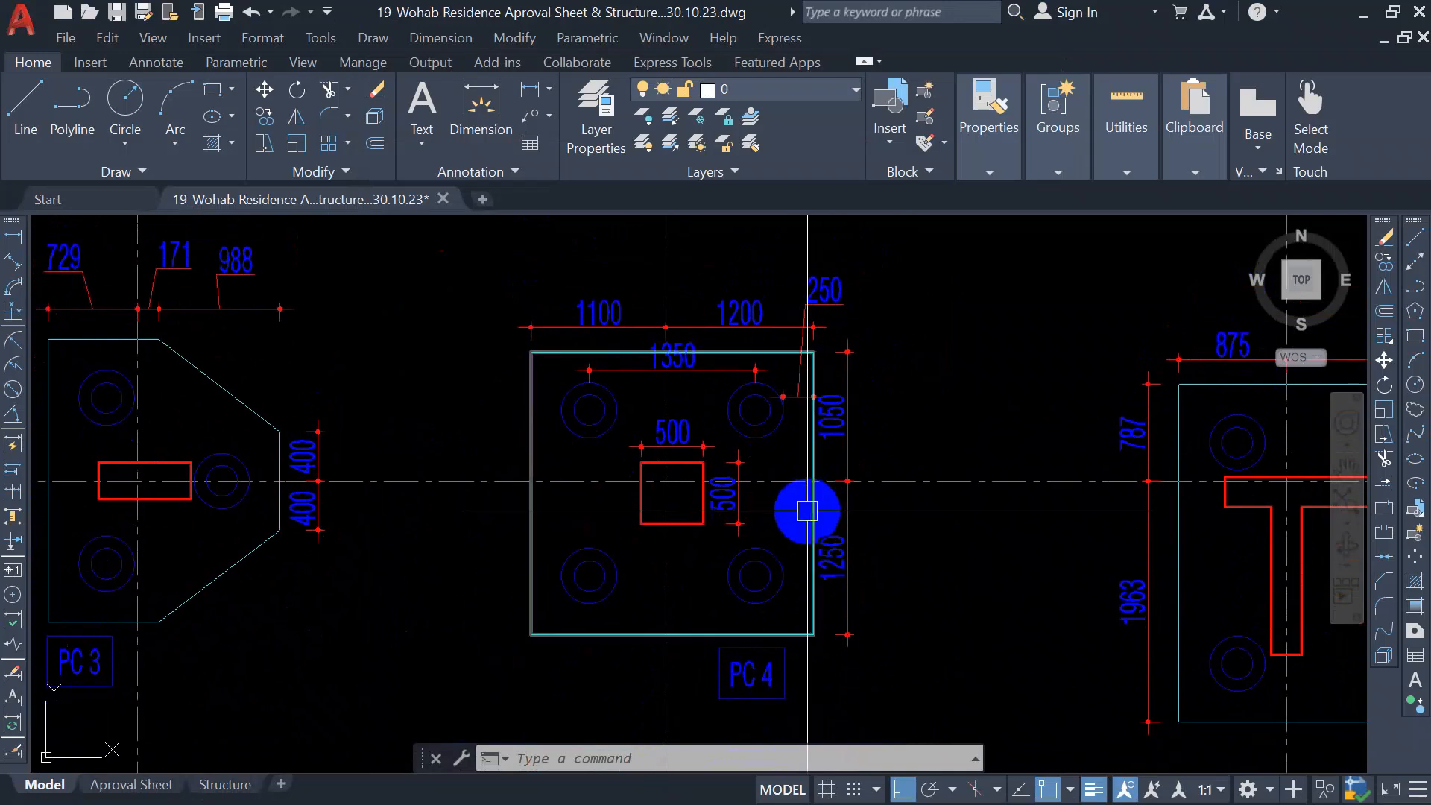
key(super)
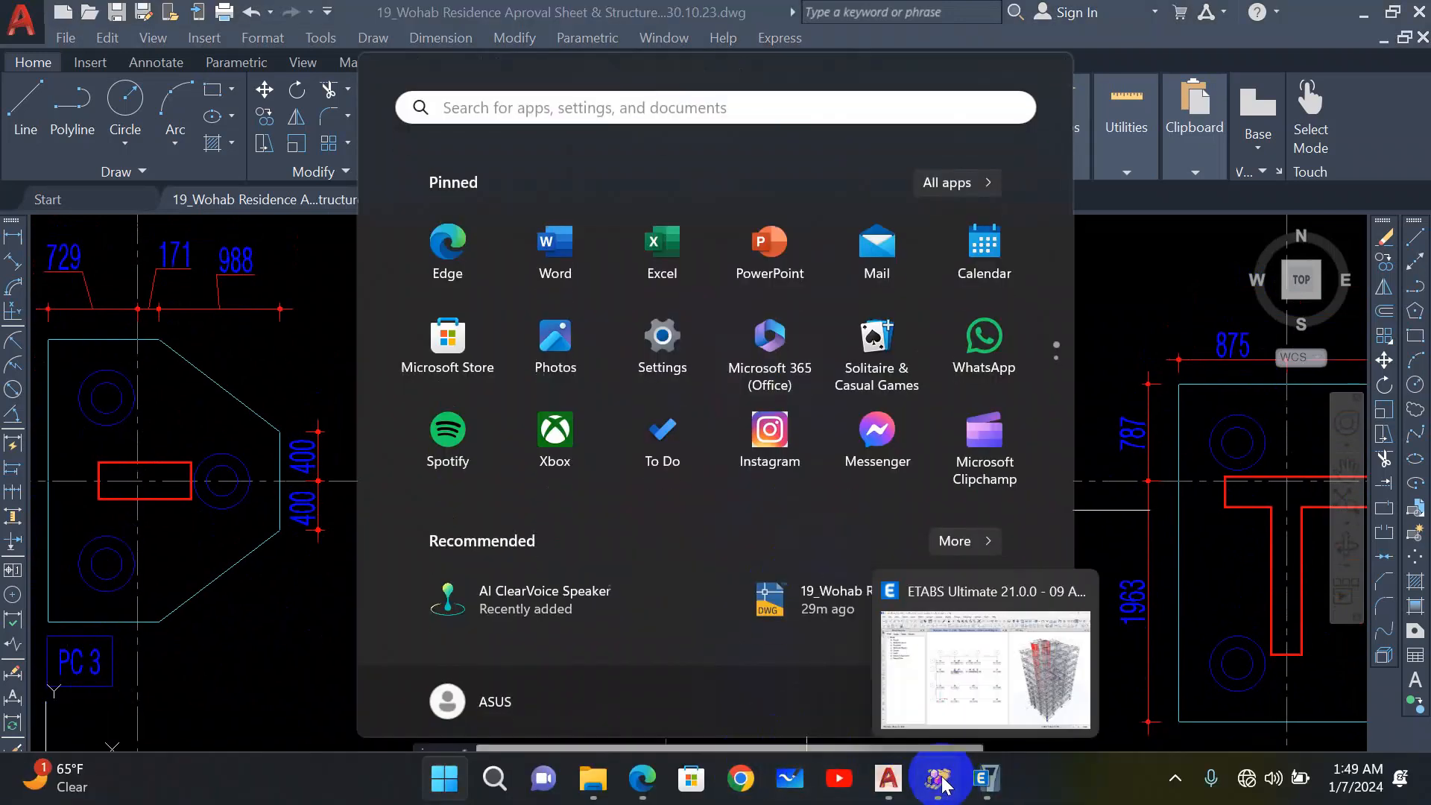
click(941, 780)
double_click(633, 490)
Set the pile tolerance to 75 mm and the working-load pile capacity to 800 kN
double_click(649, 515)
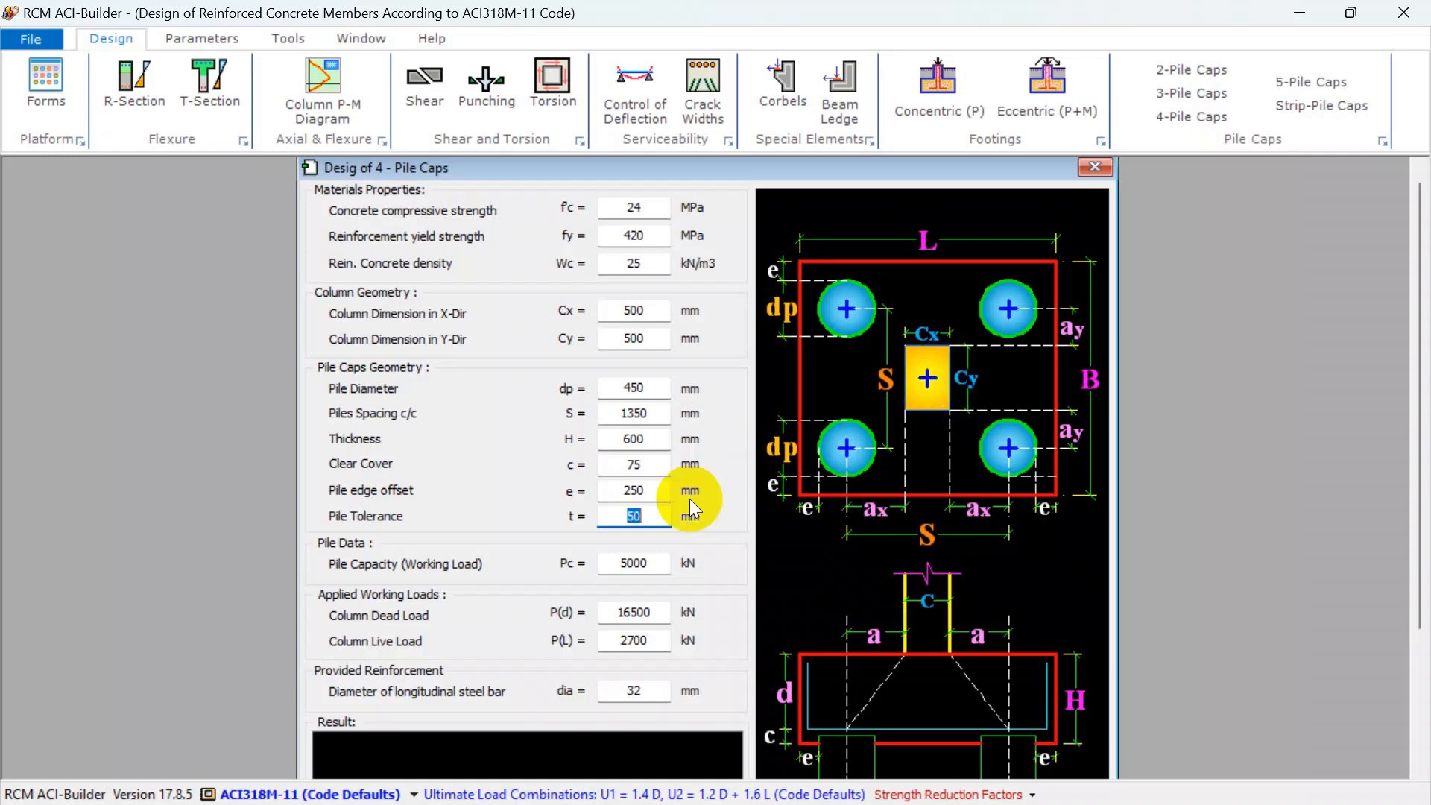
double_click(664, 514)
text(75)
click(653, 490)
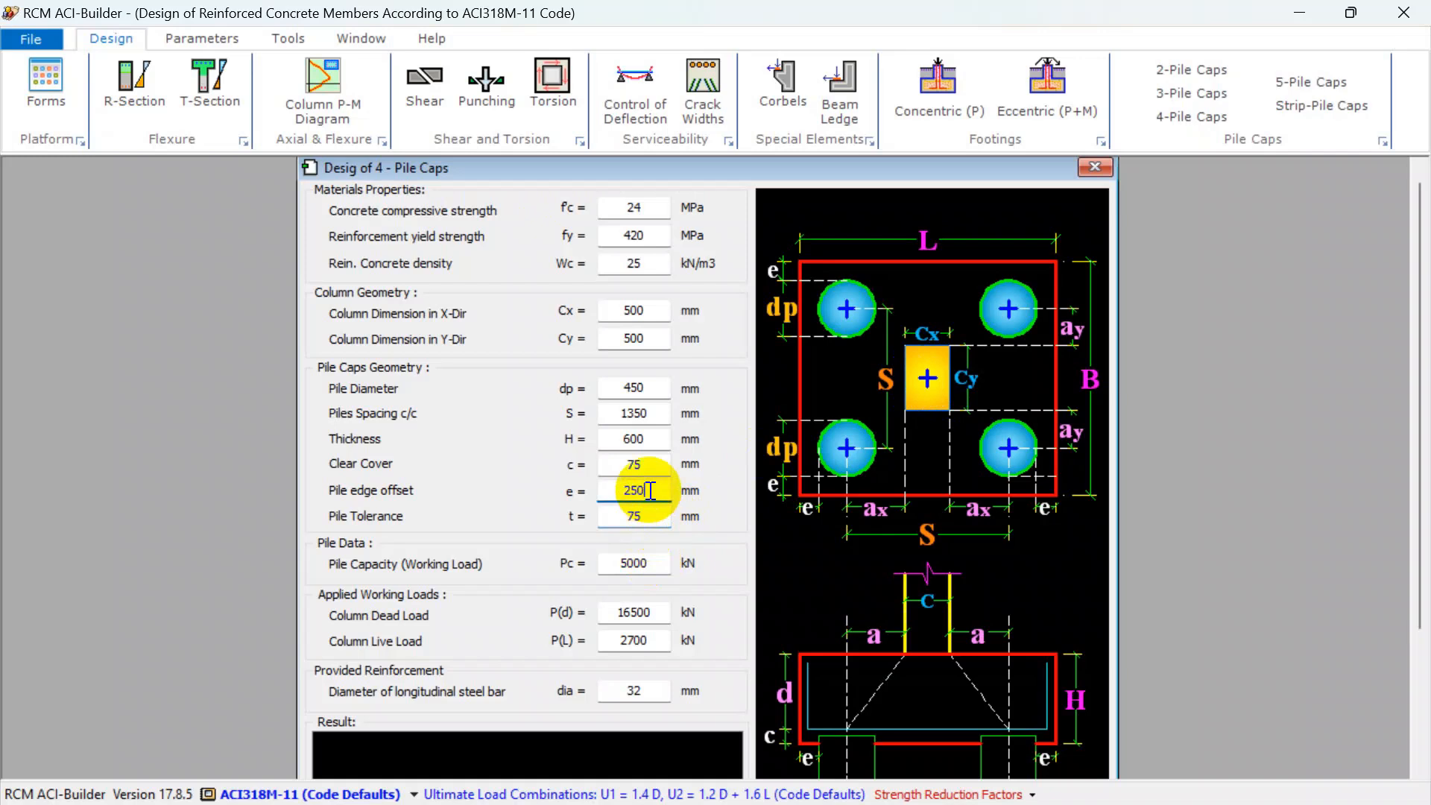
click(646, 514)
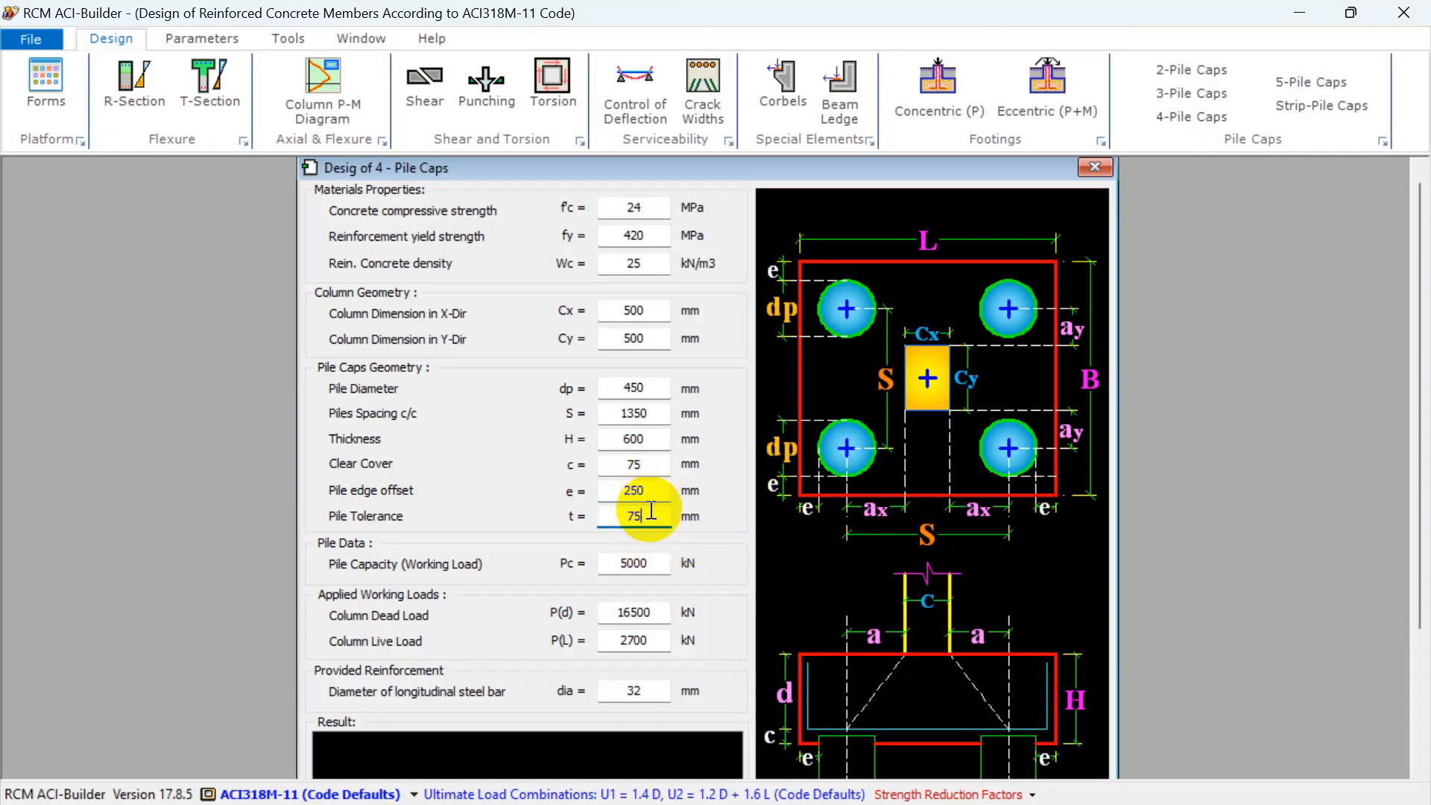
double_click(656, 560)
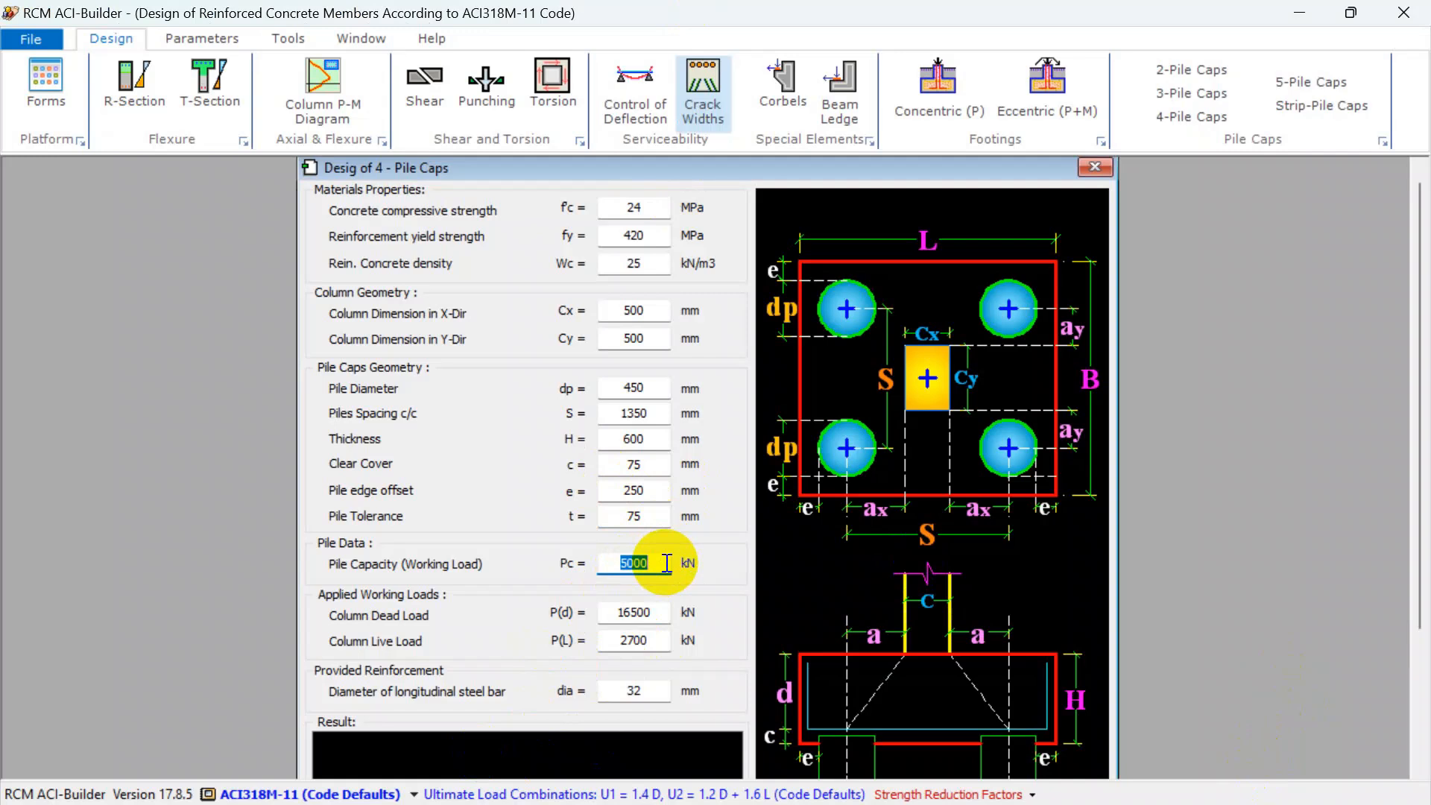
text(800)
Switch to ETABS and change the 3-D view window to a plan view of the Base level
double_click(657, 611)
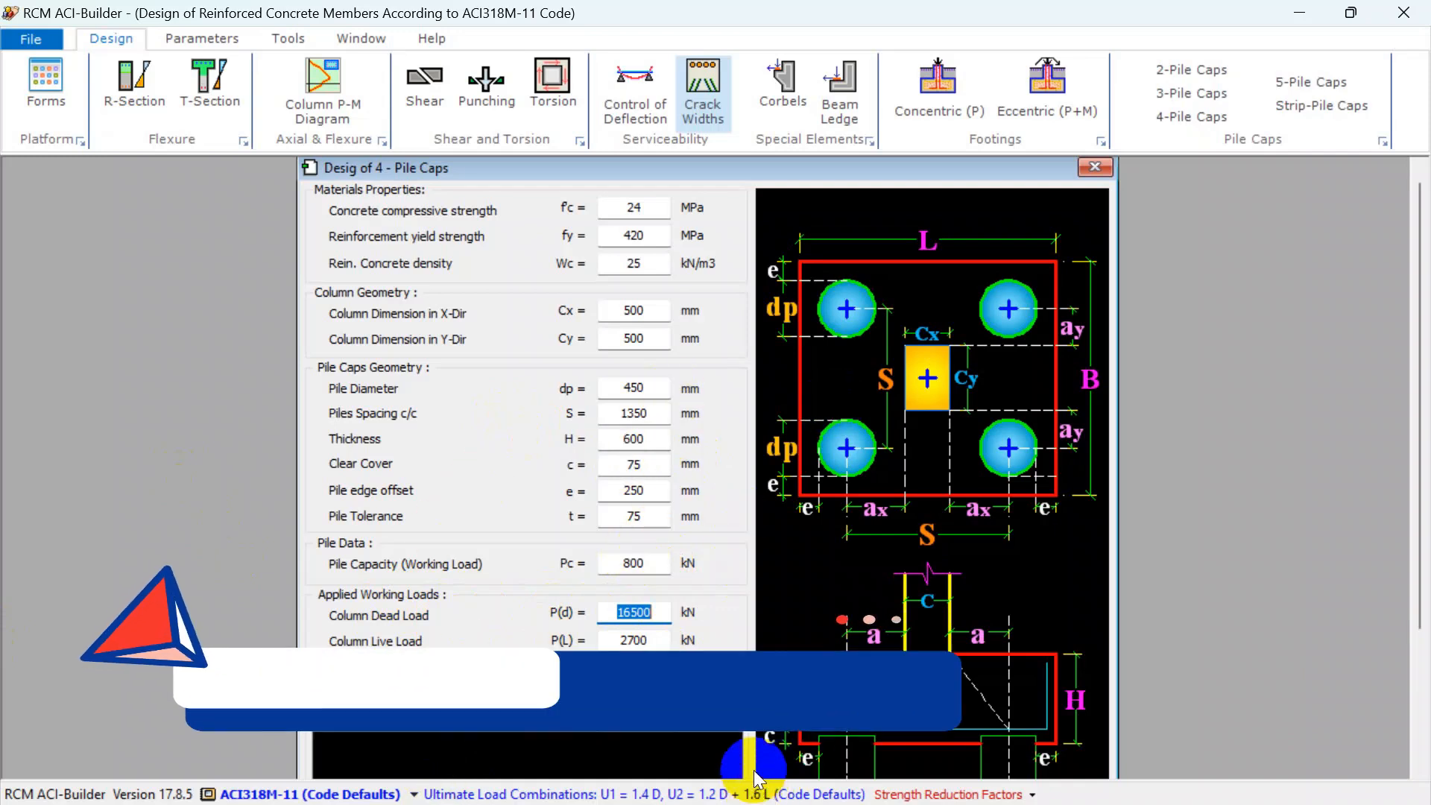
key(super)
click(942, 788)
key(super)
click(989, 799)
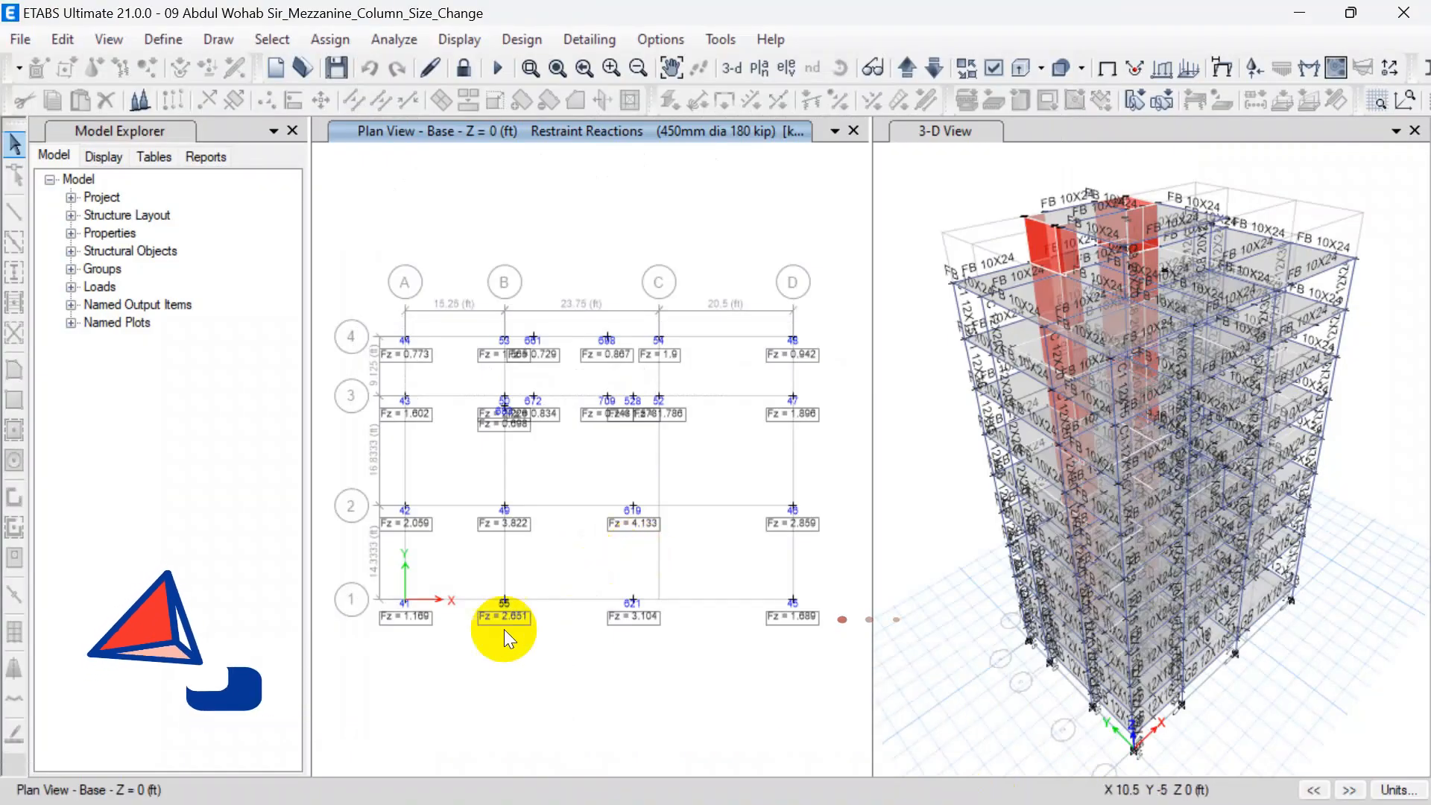
click(986, 131)
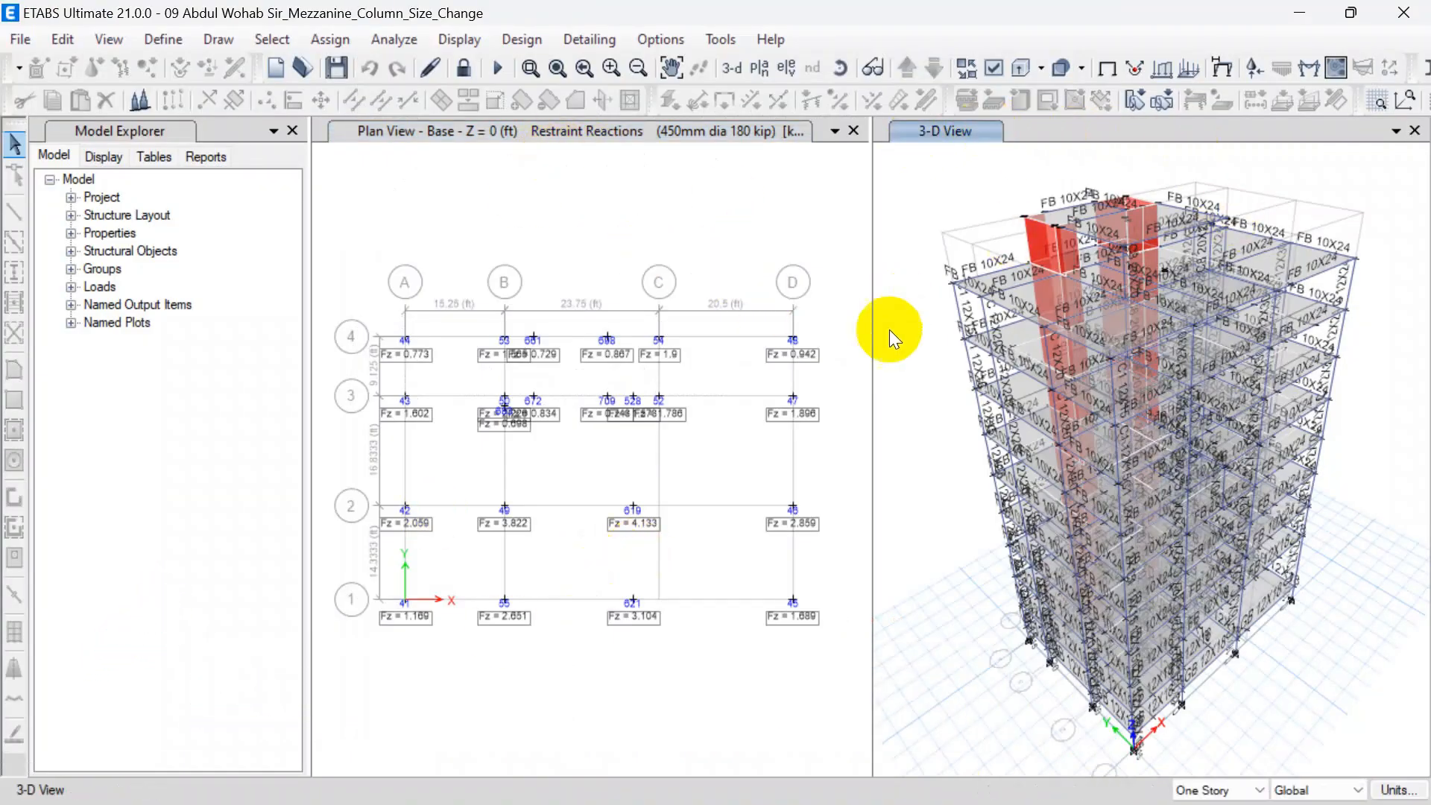
click(759, 68)
click(605, 478)
click(798, 659)
click(630, 657)
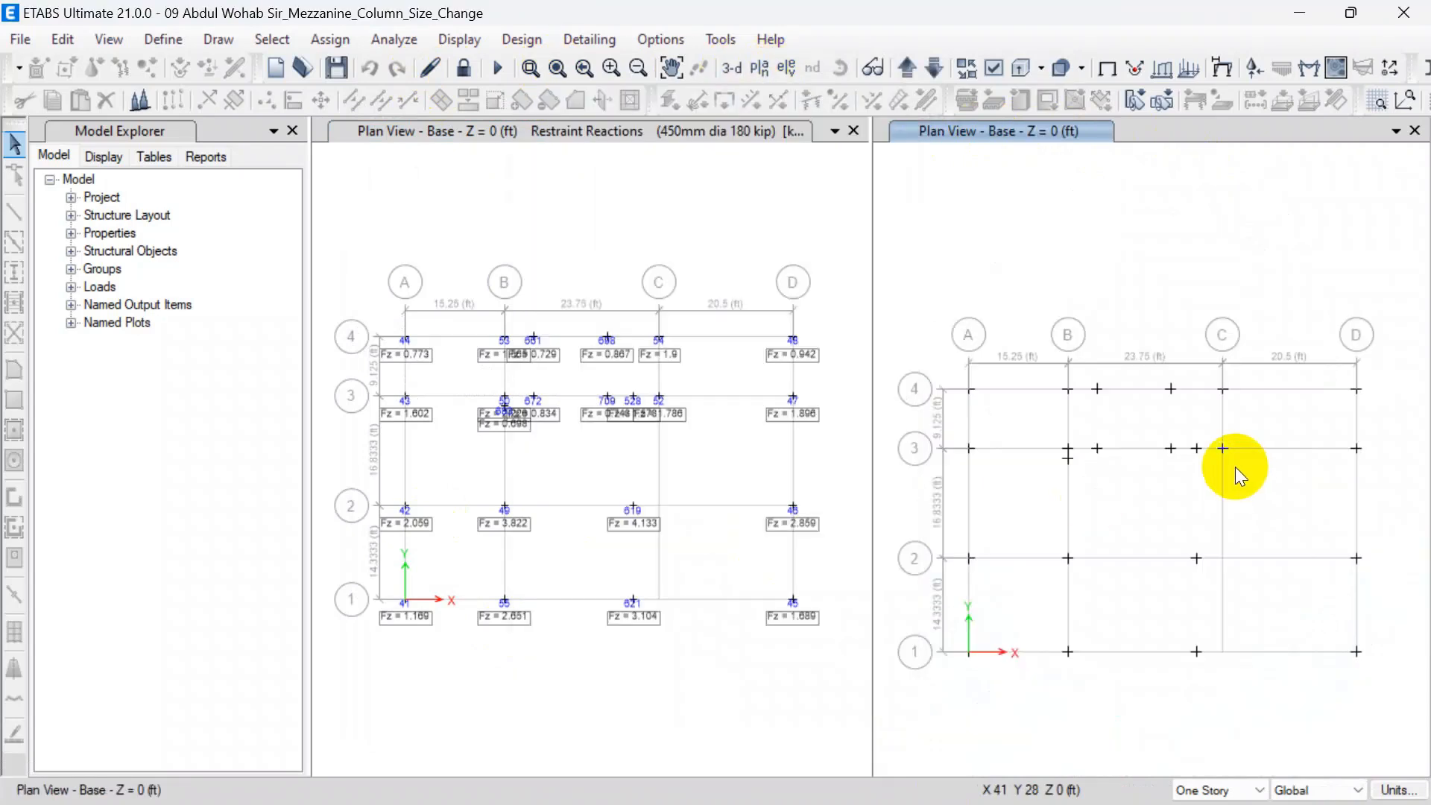
Display the tabulated Fz point reactions for the combo "32)DL" in the plan view that already shows restraint reactions
click(500, 134)
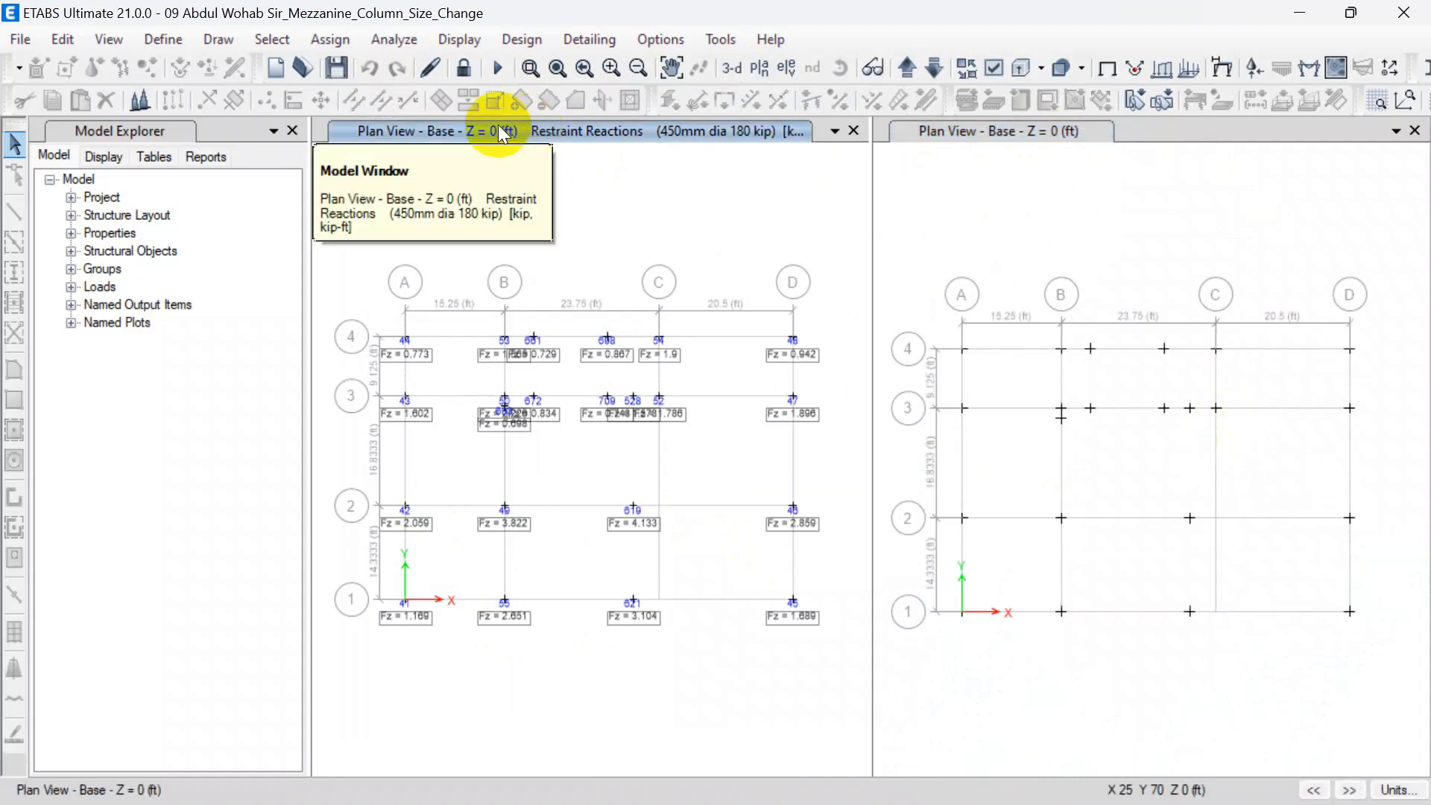
click(450, 44)
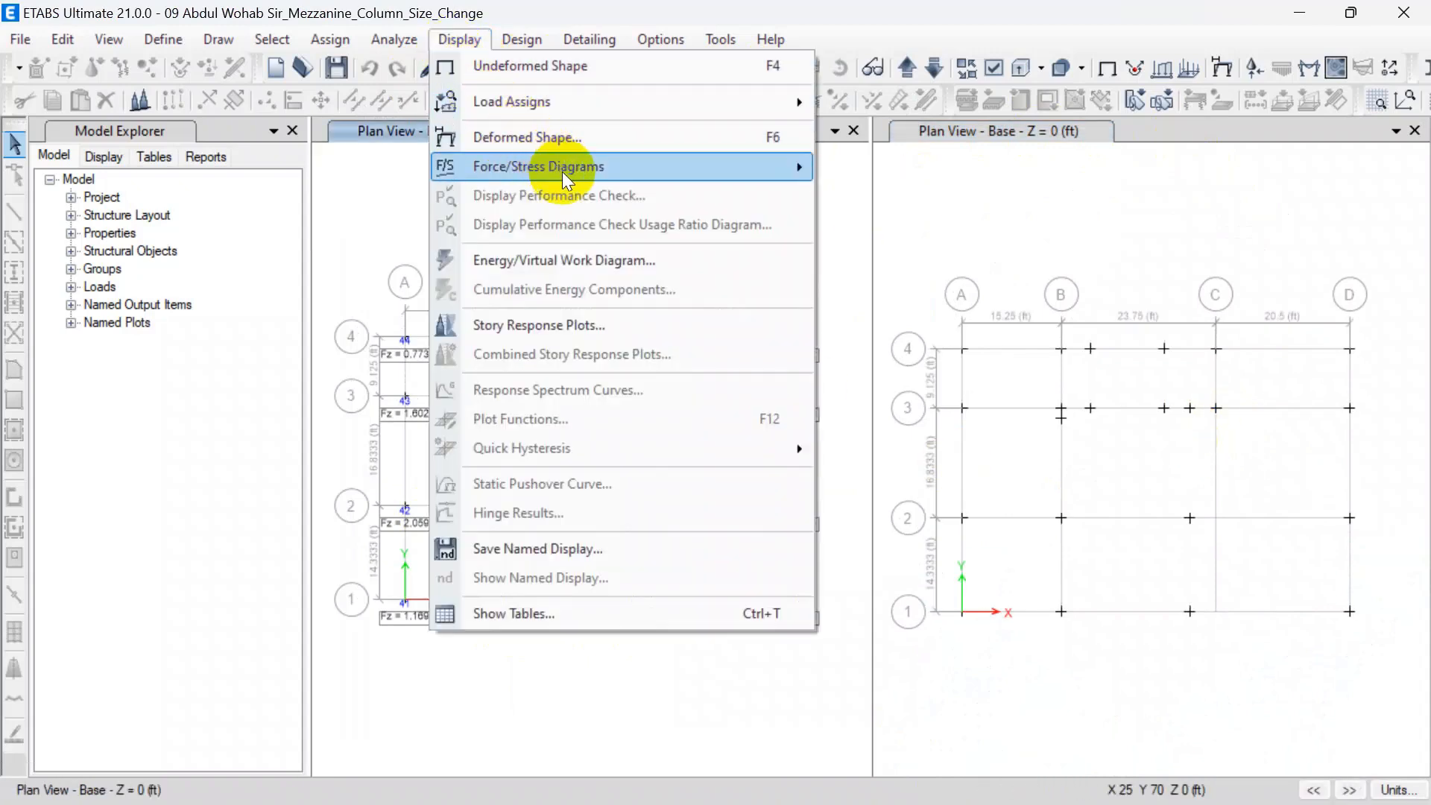
mouse_move(562, 171)
click(959, 173)
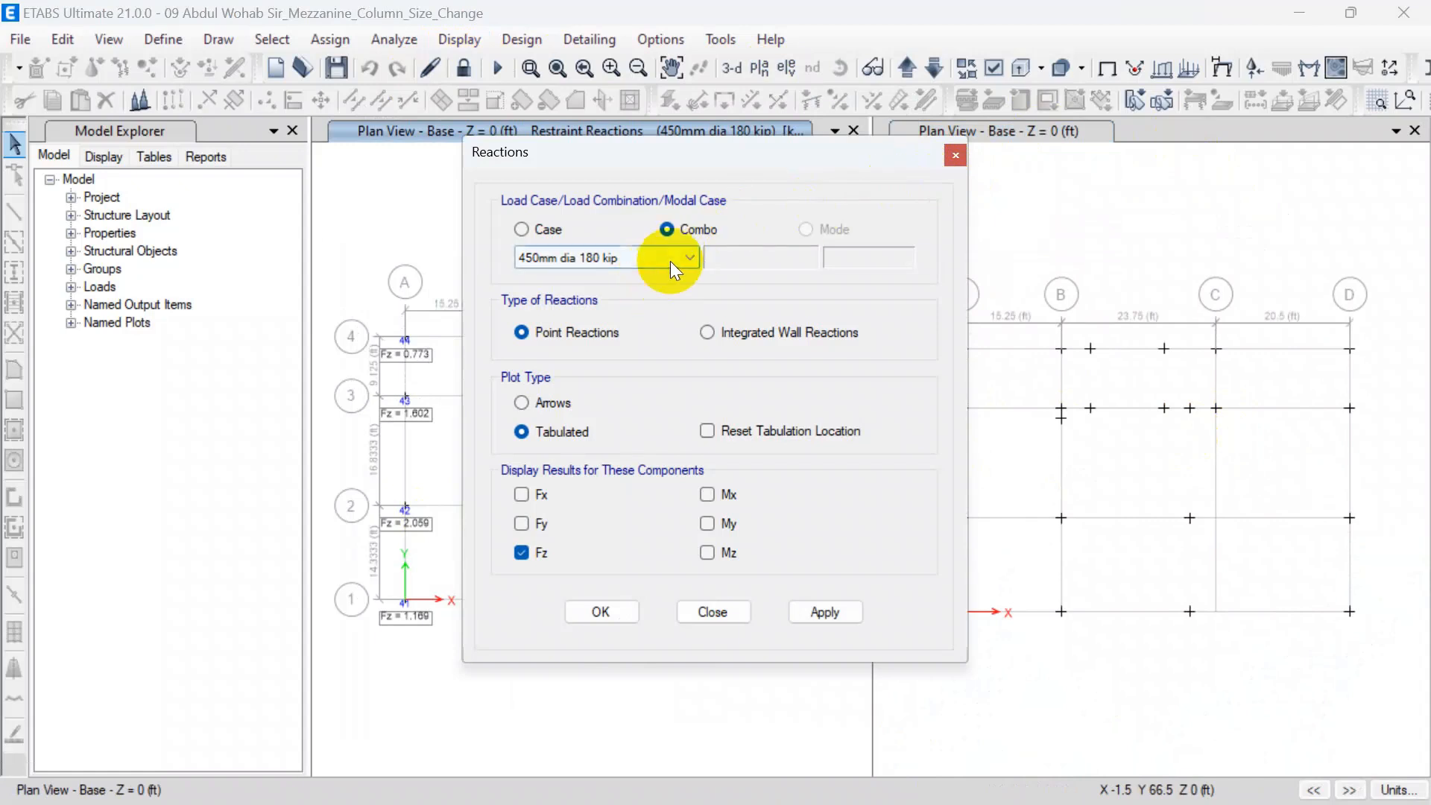
click(669, 261)
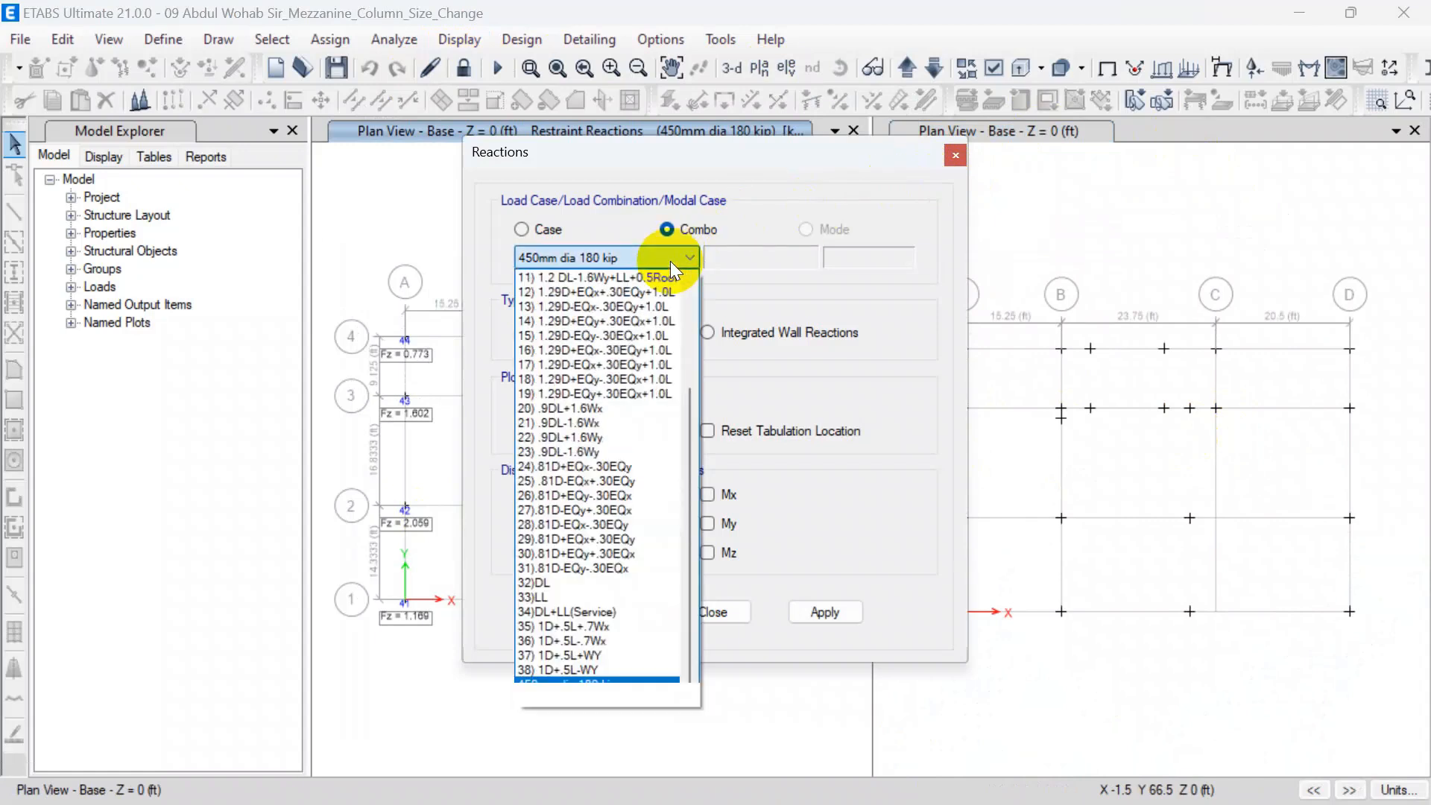
click(610, 590)
click(825, 611)
Display the tabulated Fz point reactions for the combo "33)LL" in the second Base plan view
click(1064, 135)
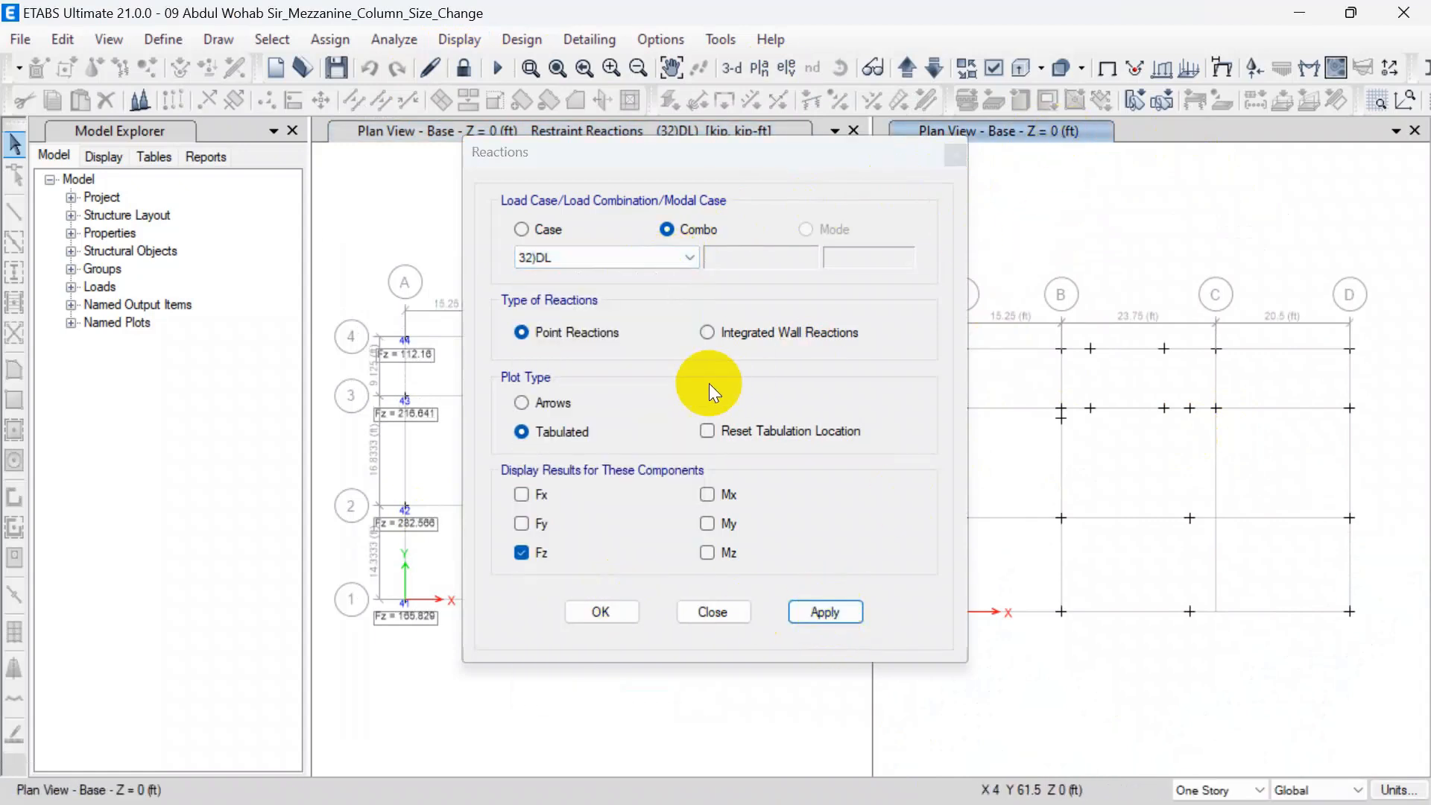
click(624, 250)
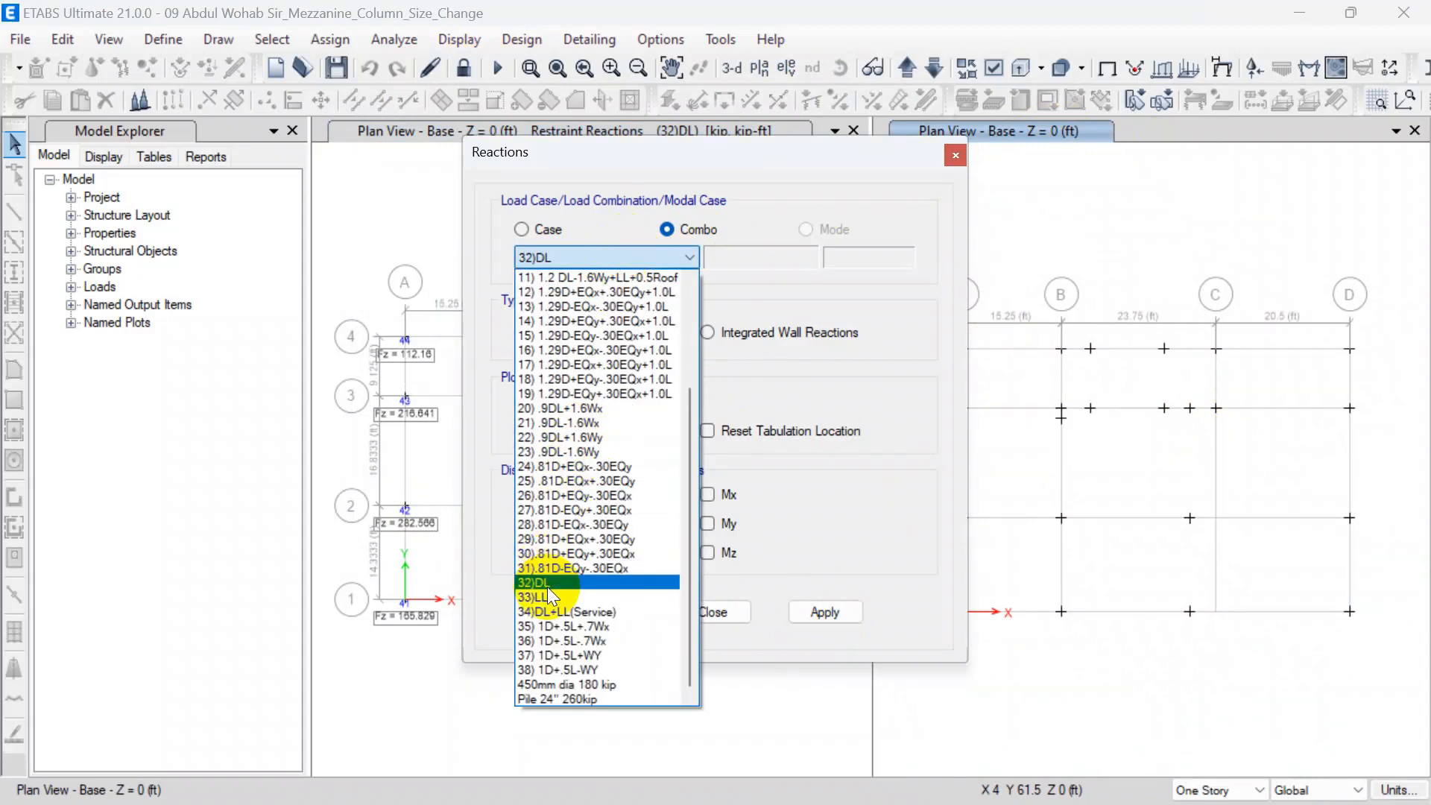
click(551, 593)
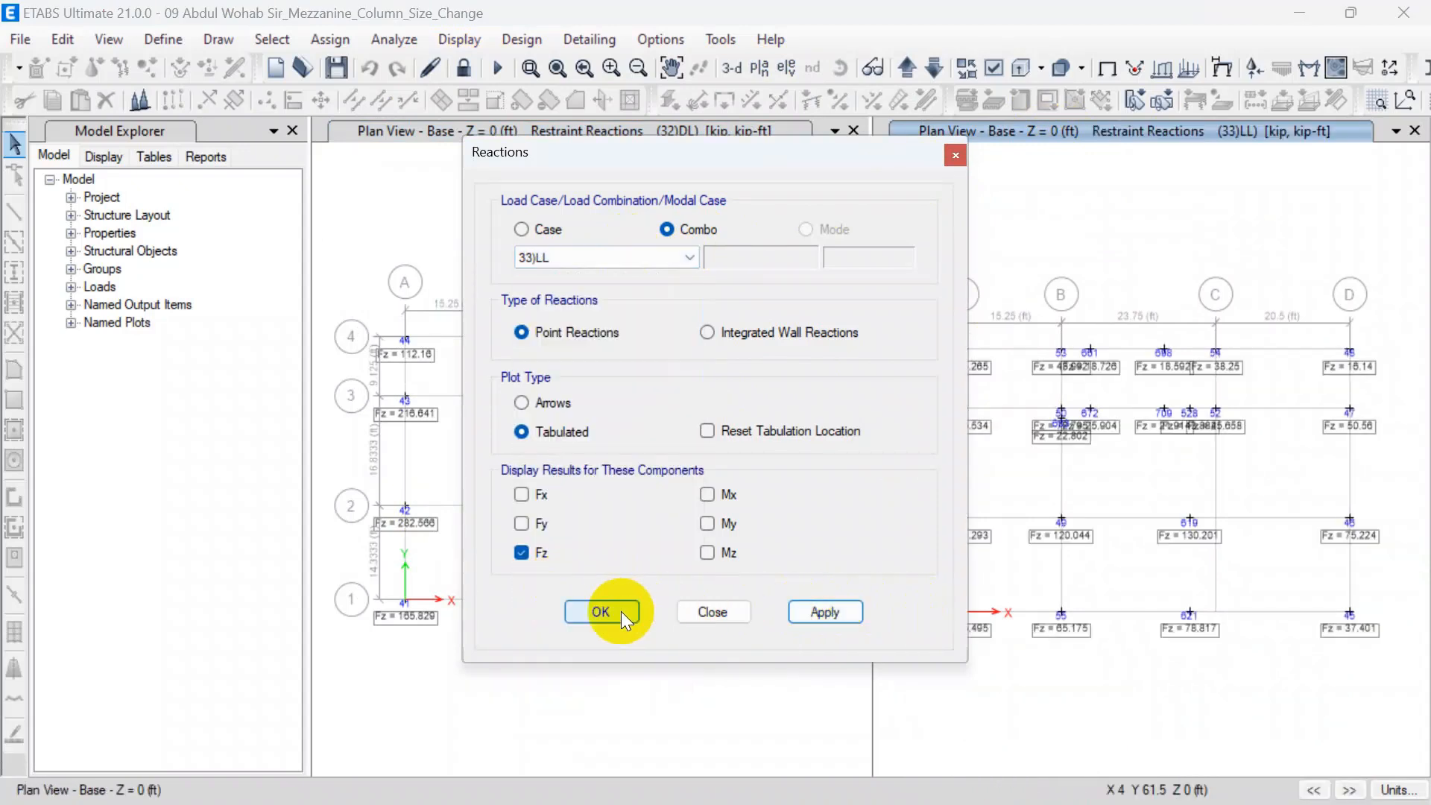
click(619, 611)
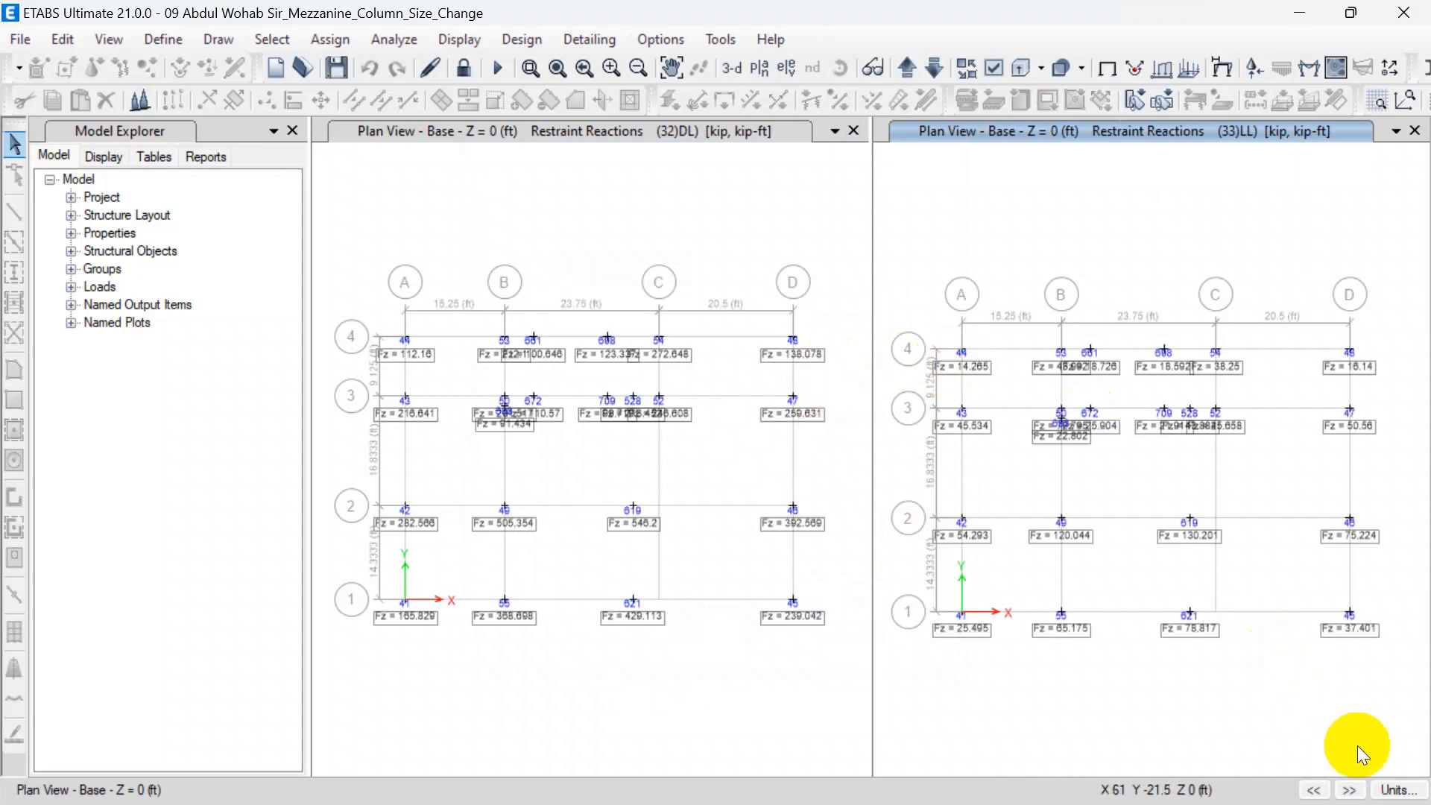
Change the display units to Metric SI defaults and read the dead-load and live-load reactions of the column at grid B-2
click(1393, 789)
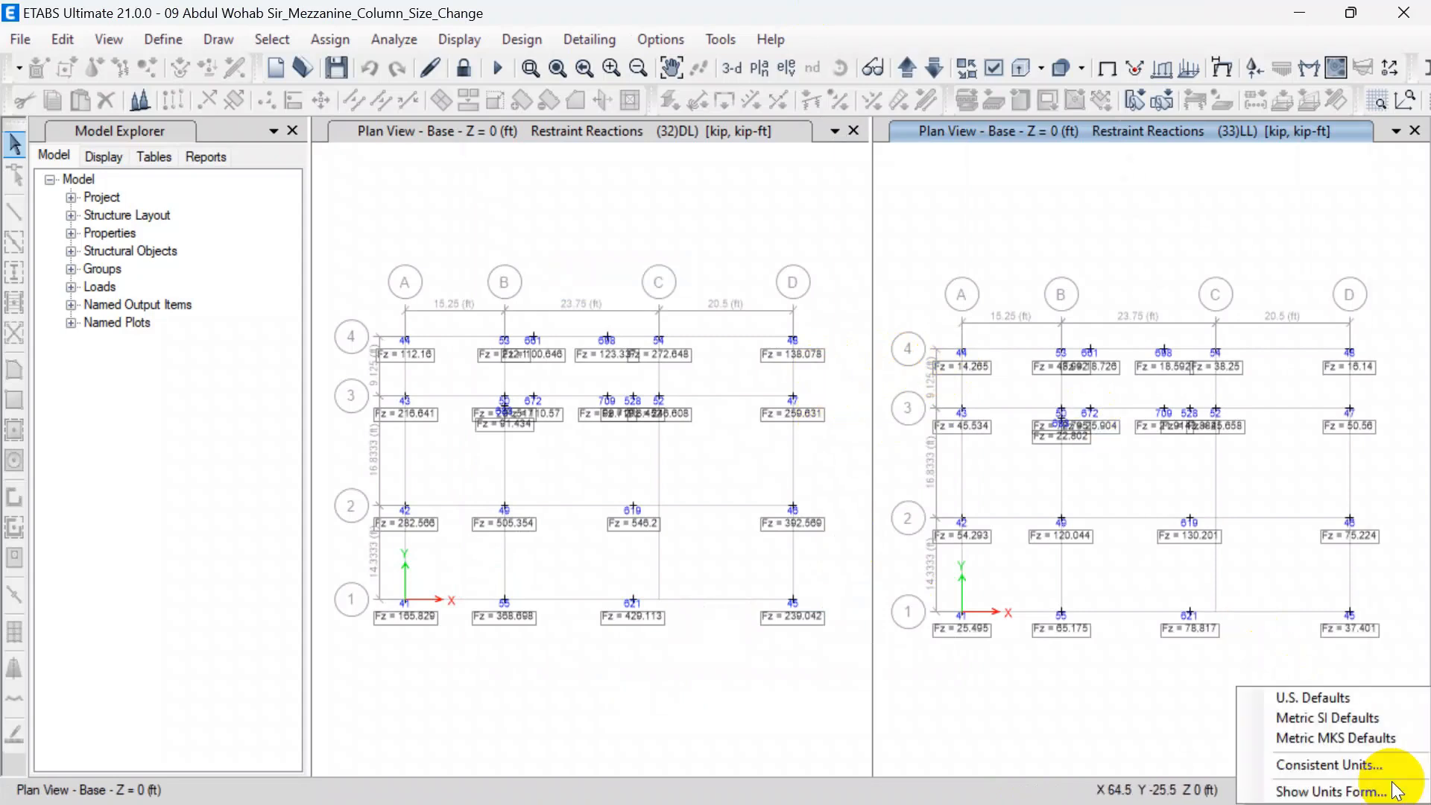
click(1325, 718)
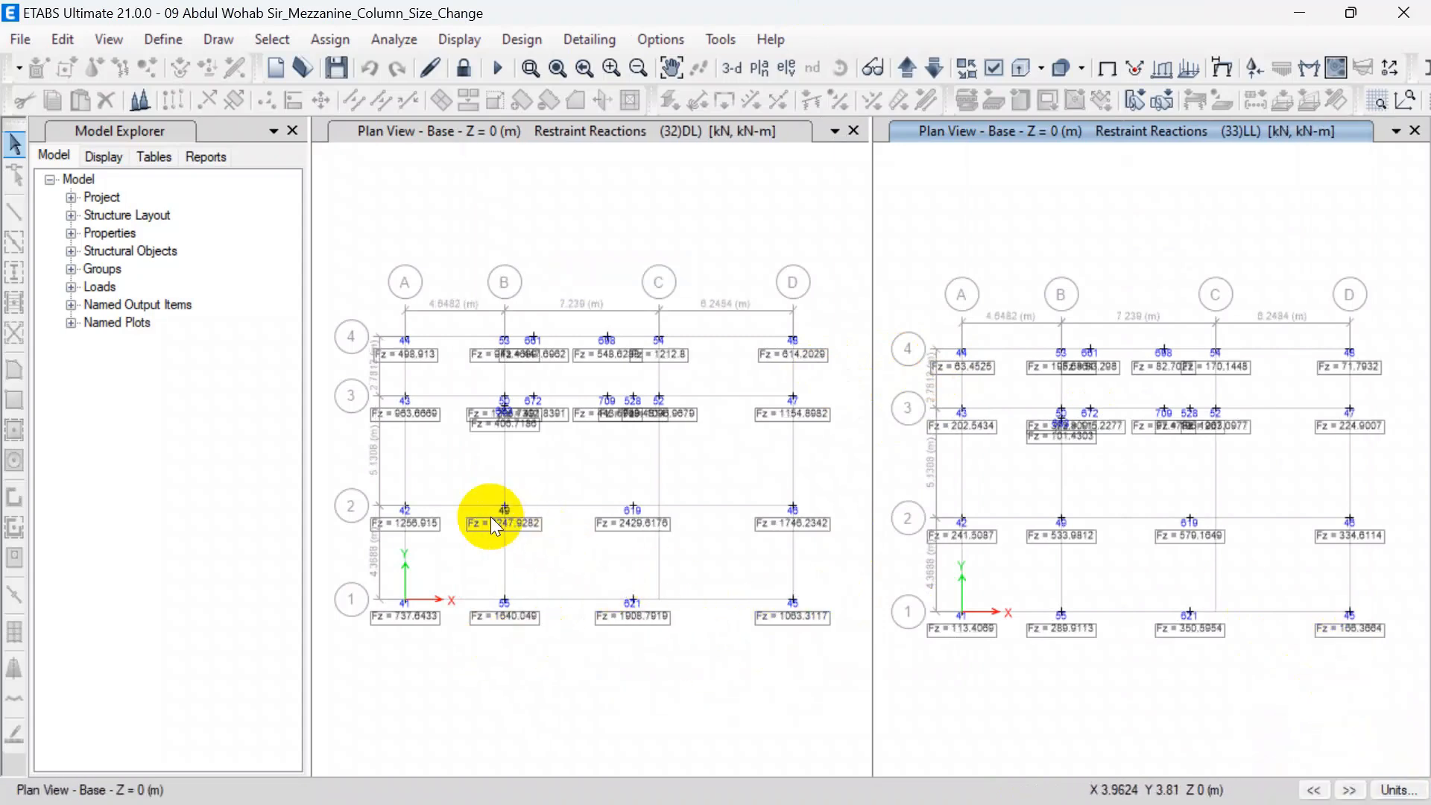
scroll(507, 519, up, 3)
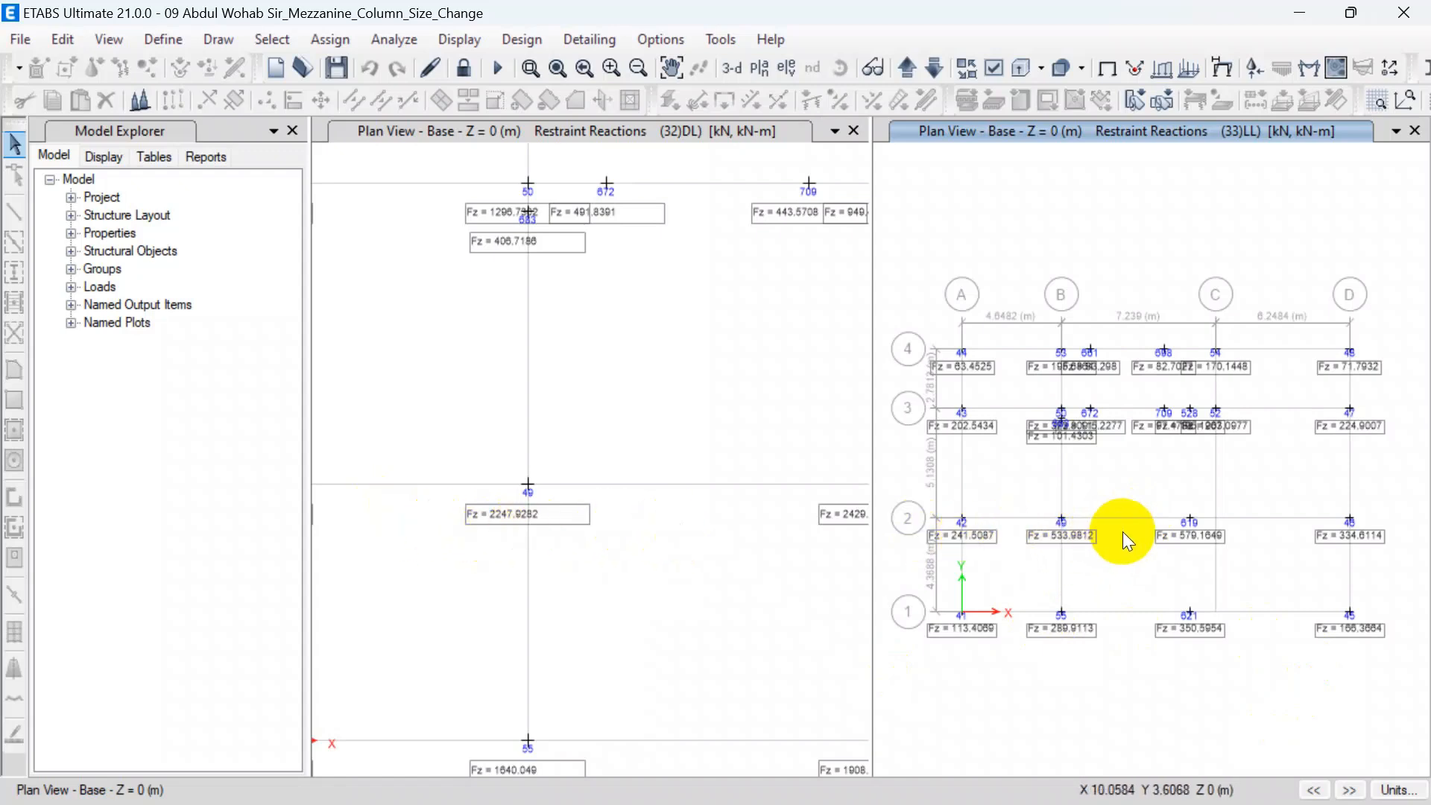
Return to RCM ACI-Builder and set the column dead load to 2248 kN and the column live load to 534 kN
click(1299, 13)
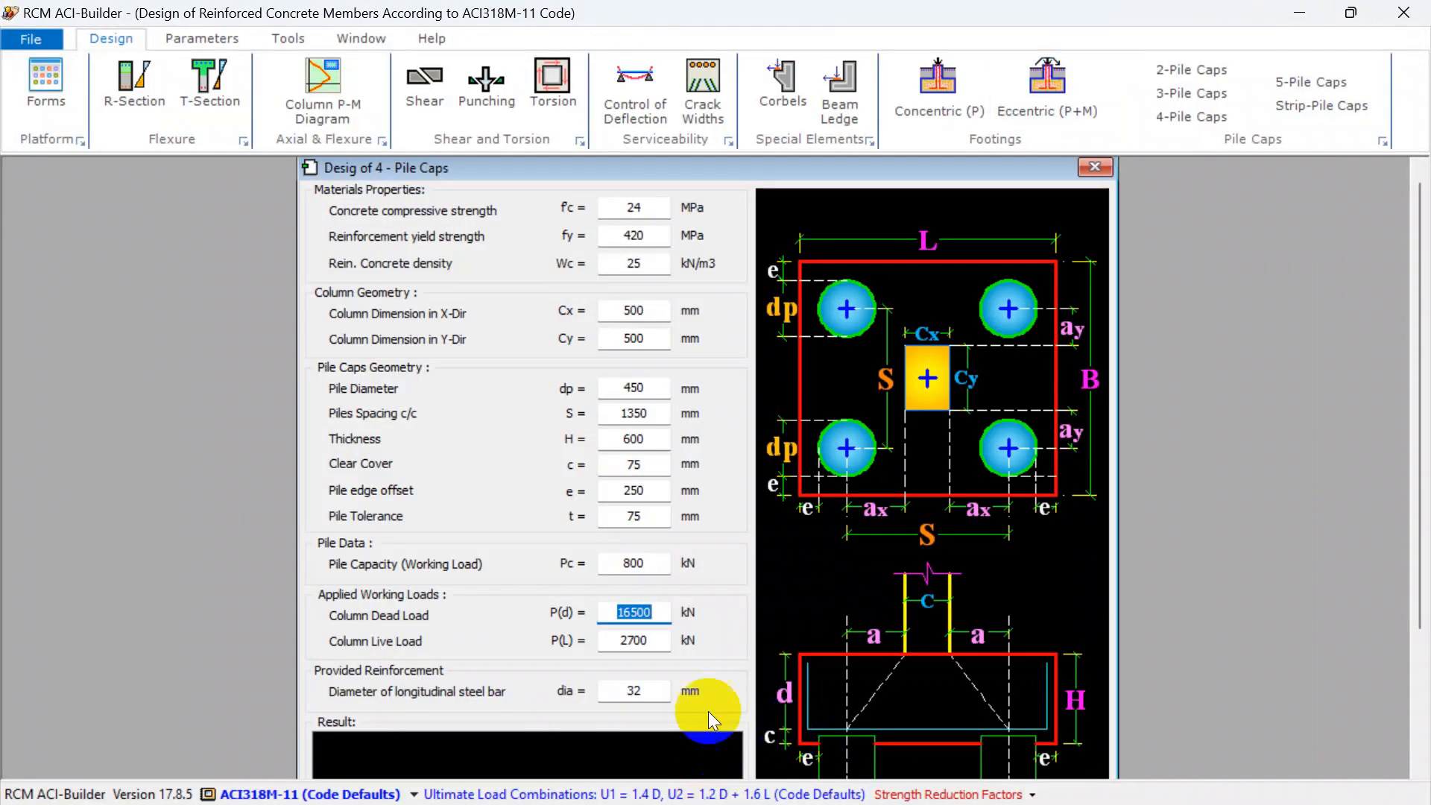
text(2248)
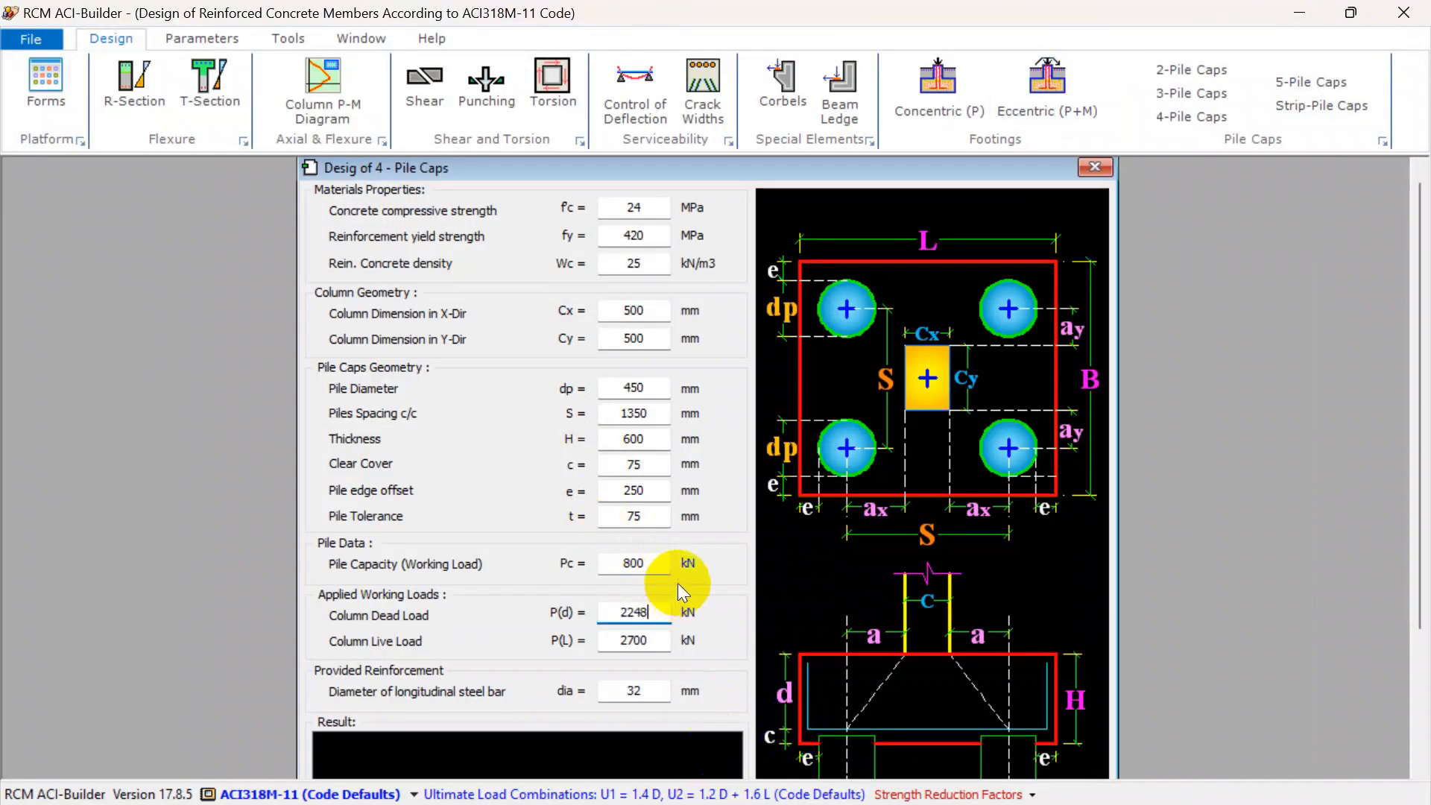
double_click(660, 637)
text(534)
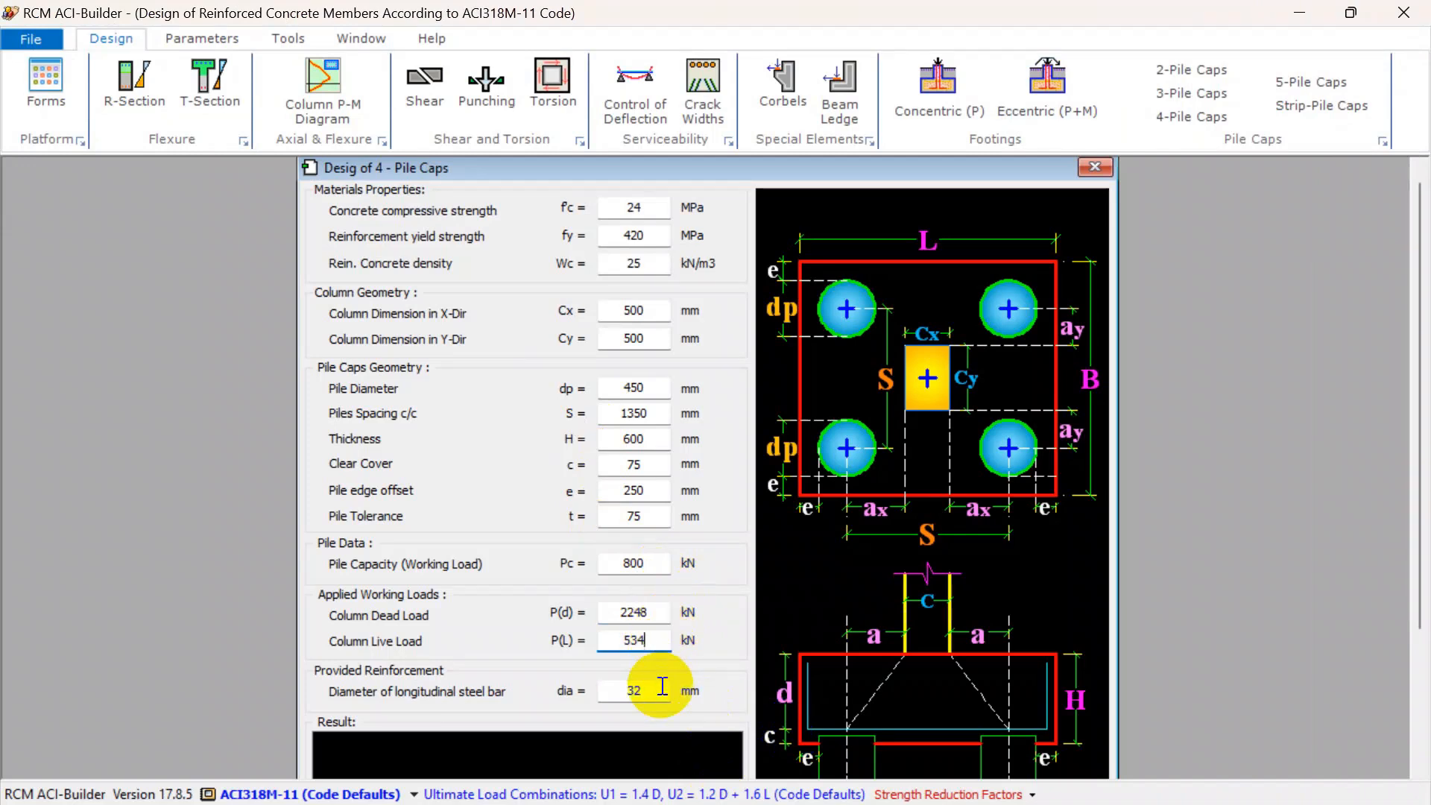
Set the longitudinal bar diameter to 20 mm and calculate the four-pile cap design
double_click(662, 685)
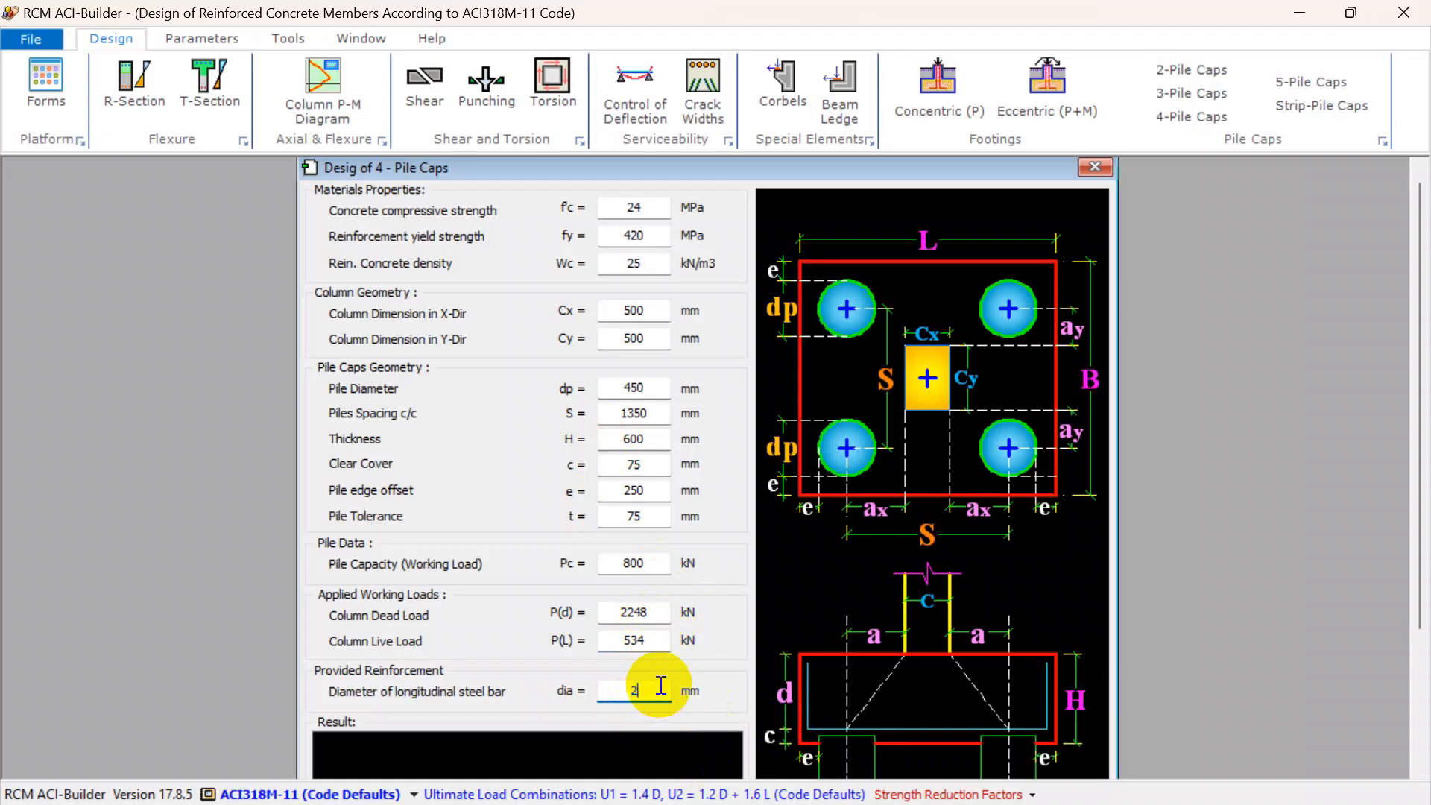
text(20)
click(657, 638)
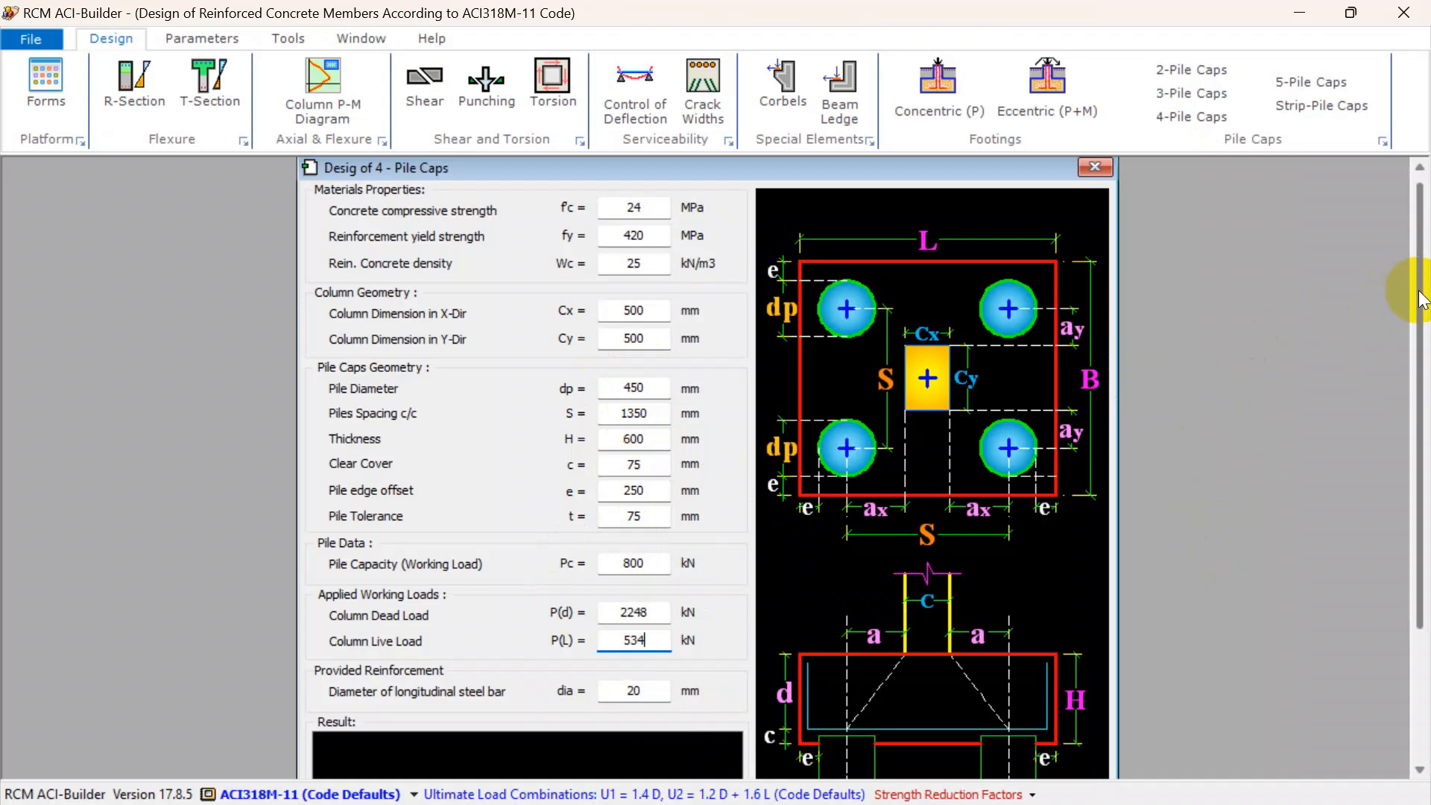
drag(1416, 331, 1401, 473)
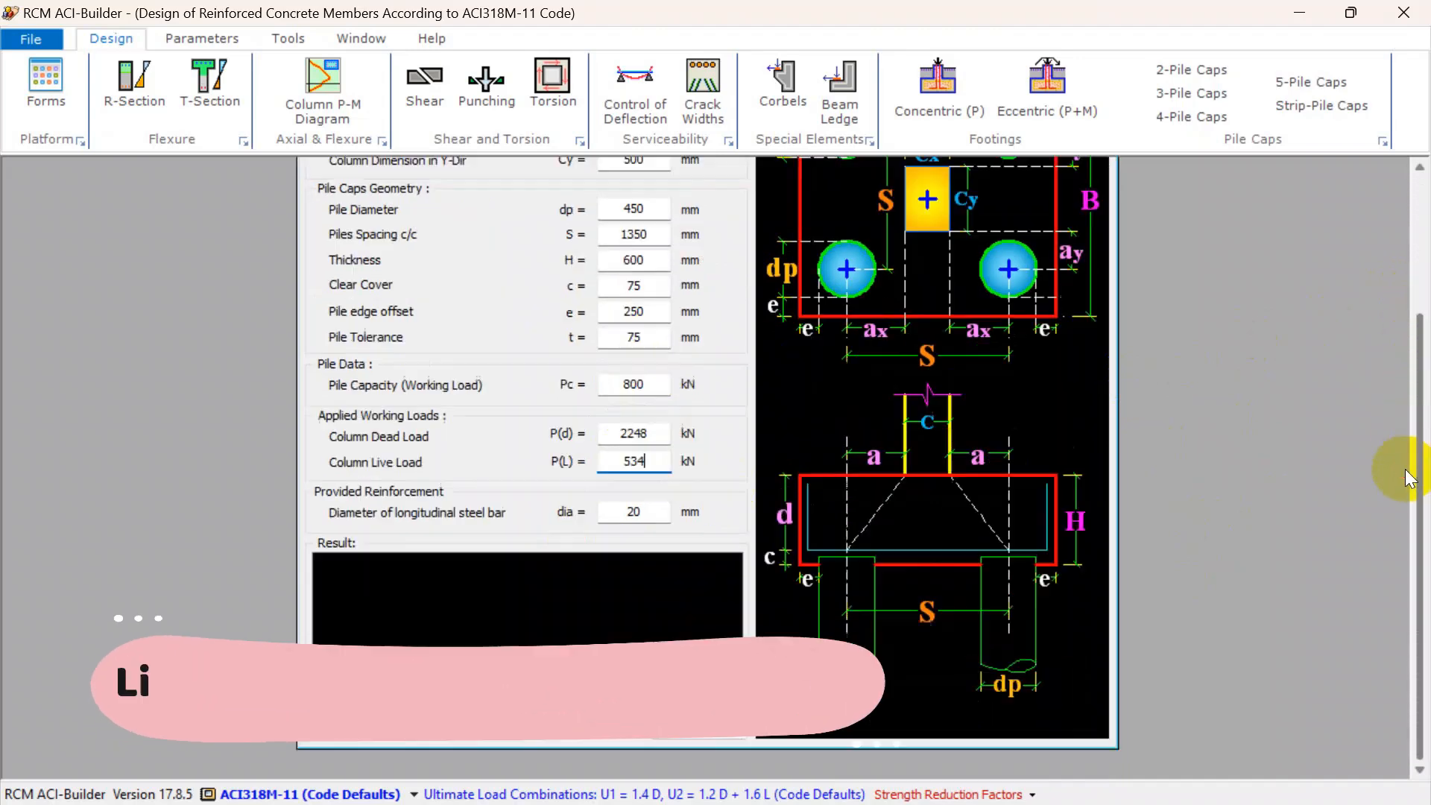
click(352, 740)
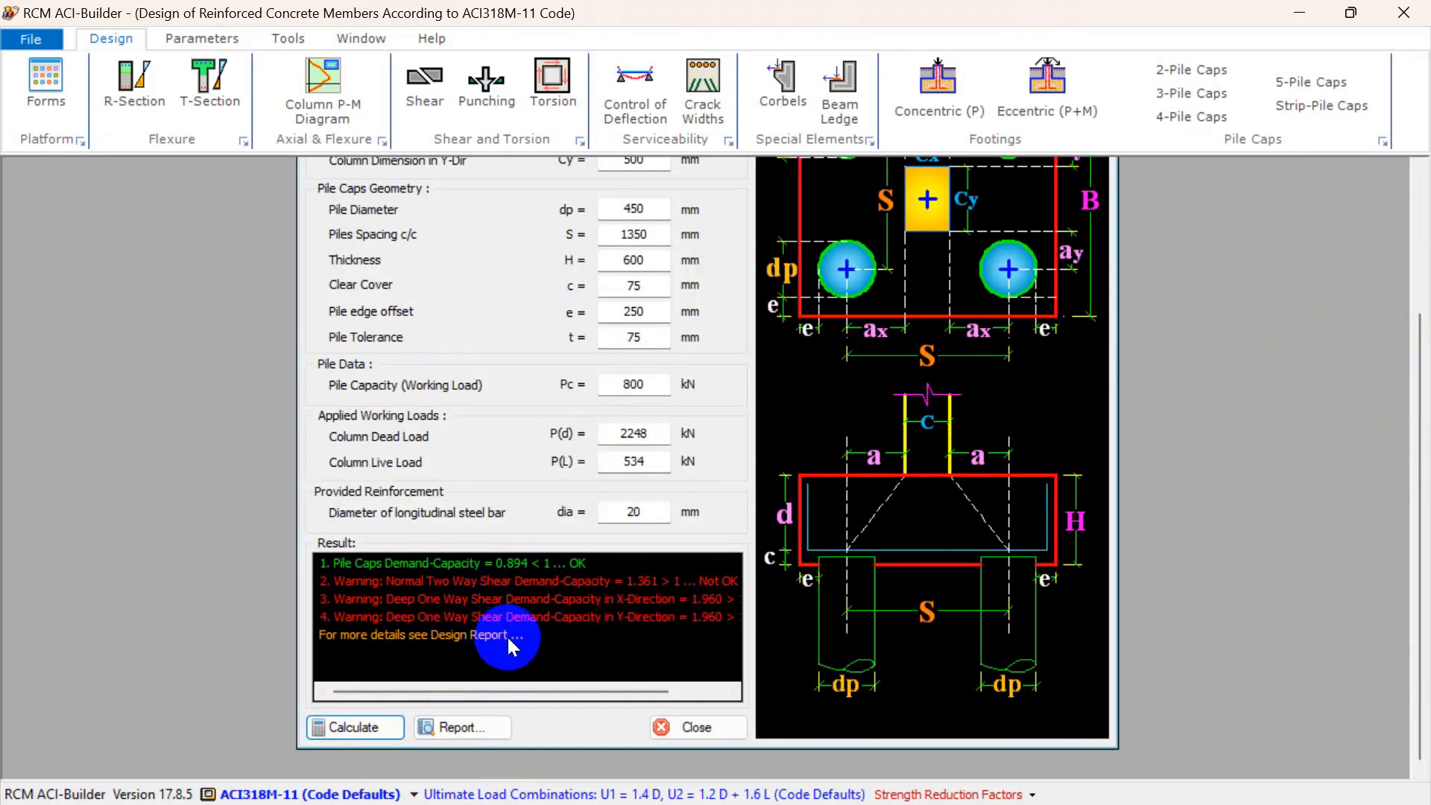
Try a pile cap thickness of 700 mm and recalculate the design
click(648, 287)
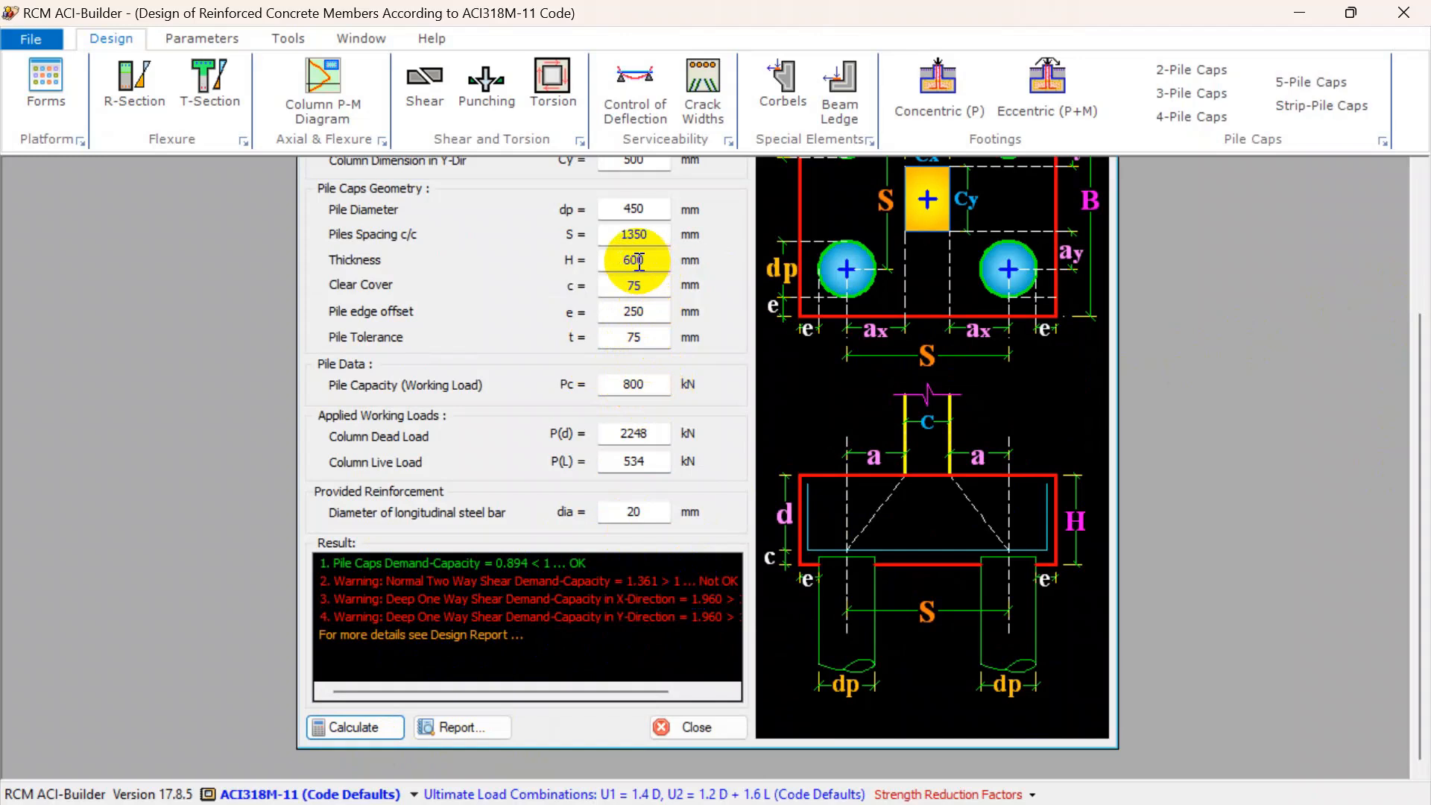
drag(632, 259, 621, 258)
text(7)
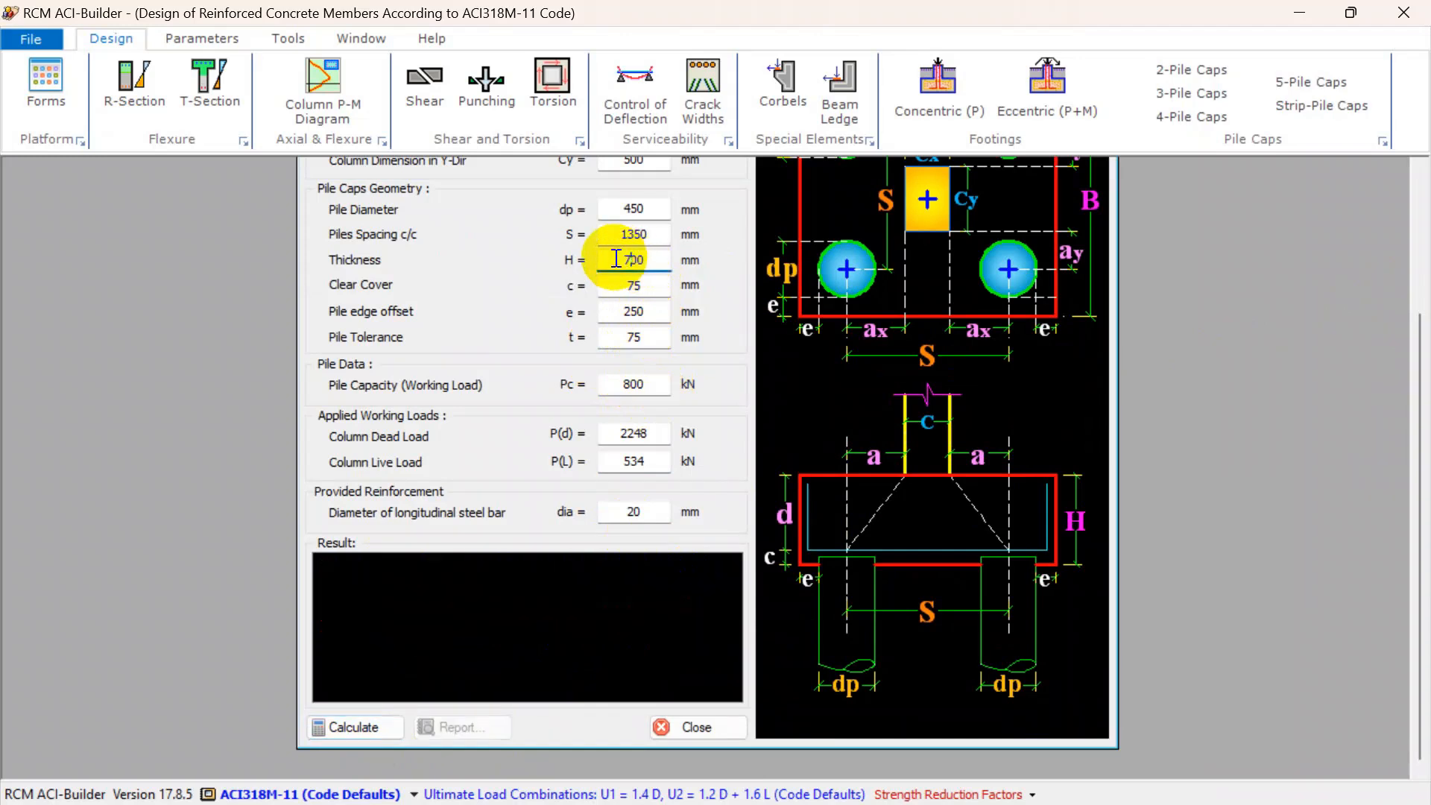
click(345, 730)
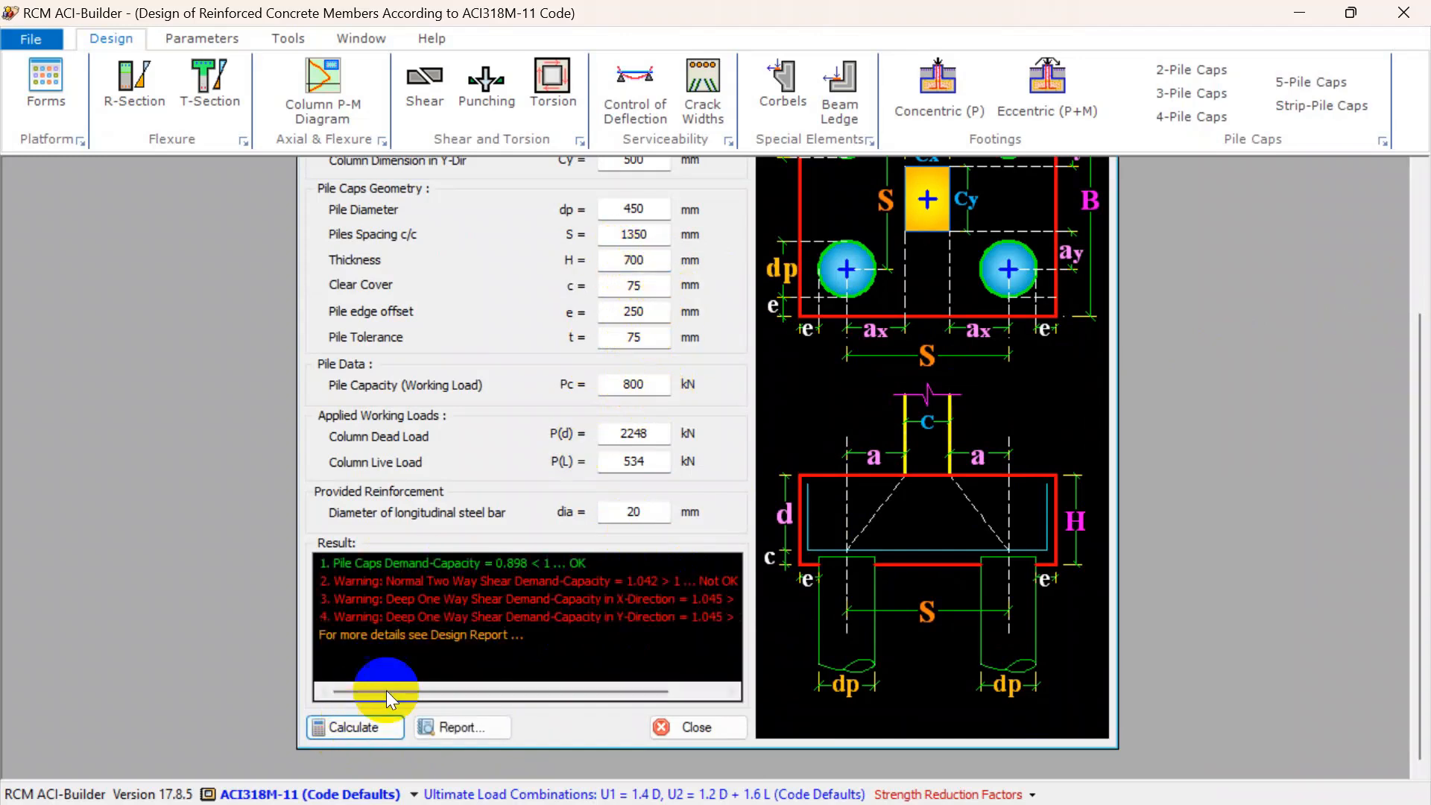
Set the pile cap thickness to 800 mm and recalculate the design
click(647, 310)
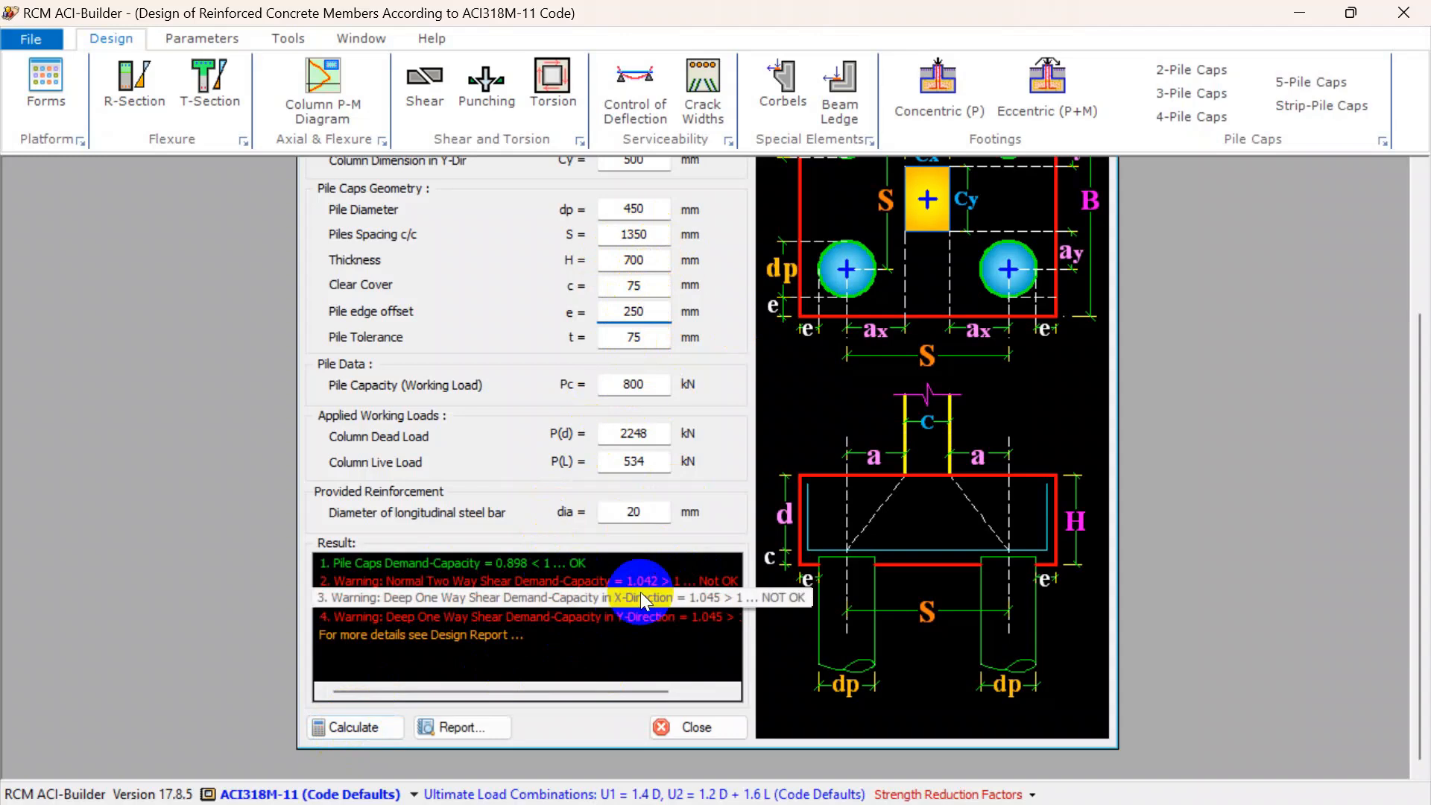
double_click(652, 260)
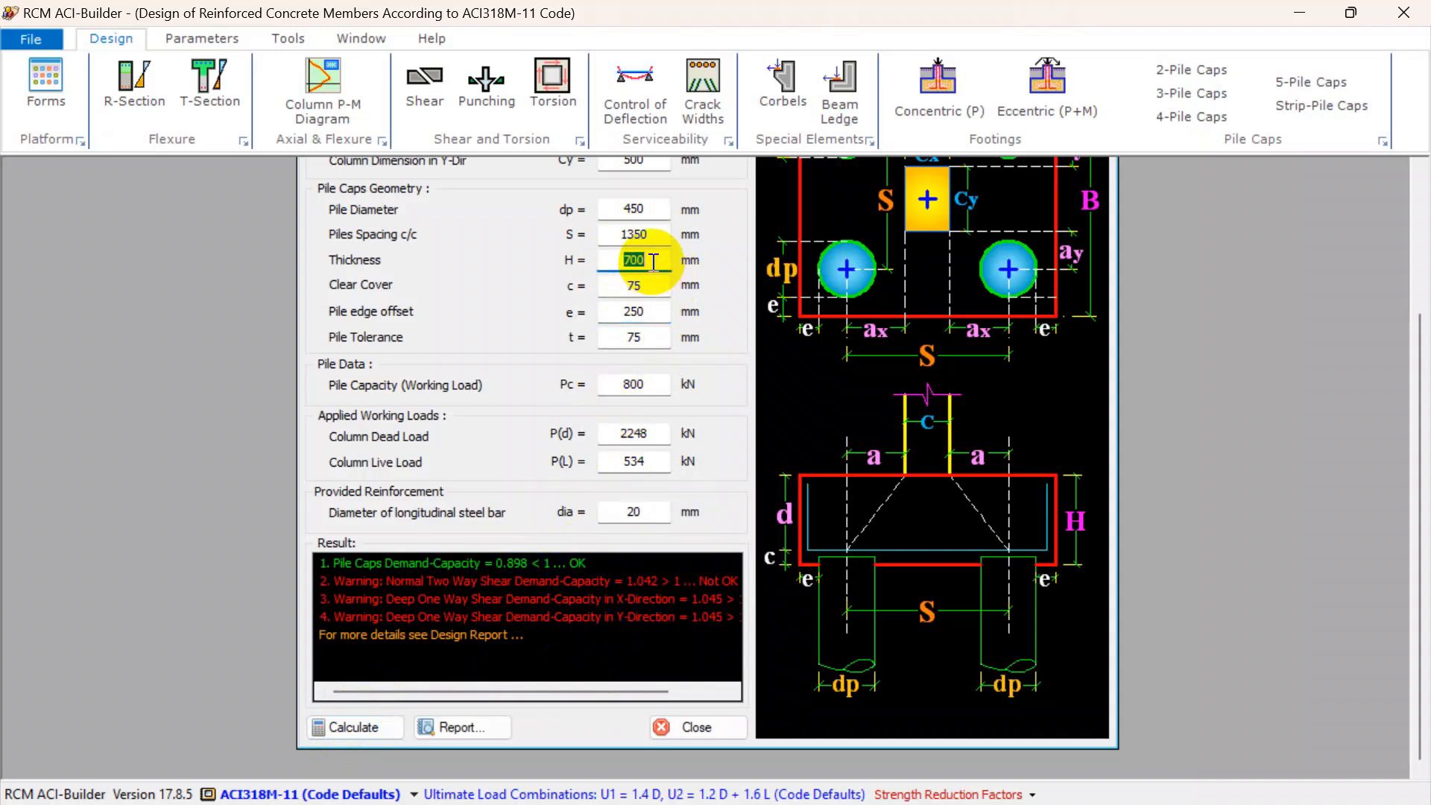
text(800)
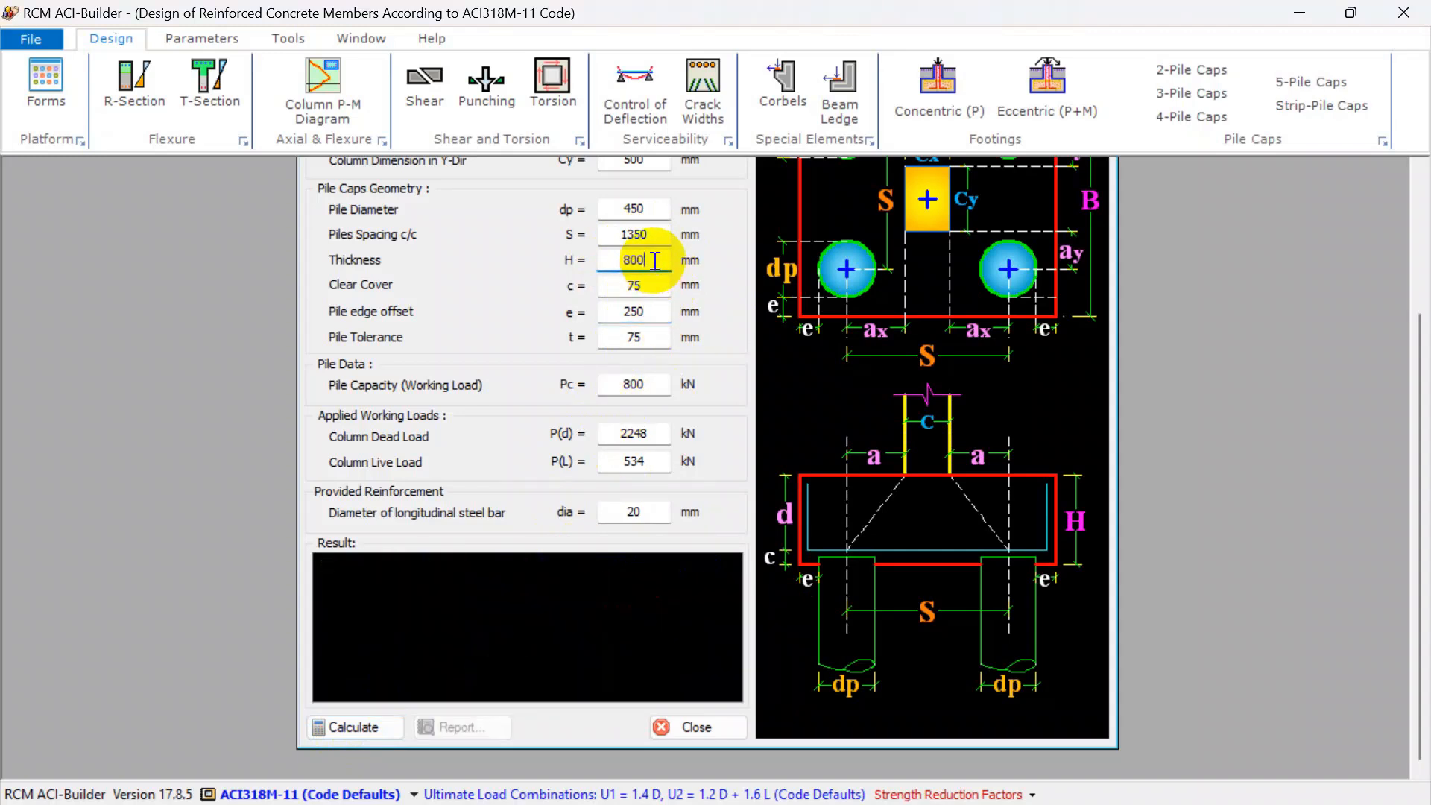
click(641, 288)
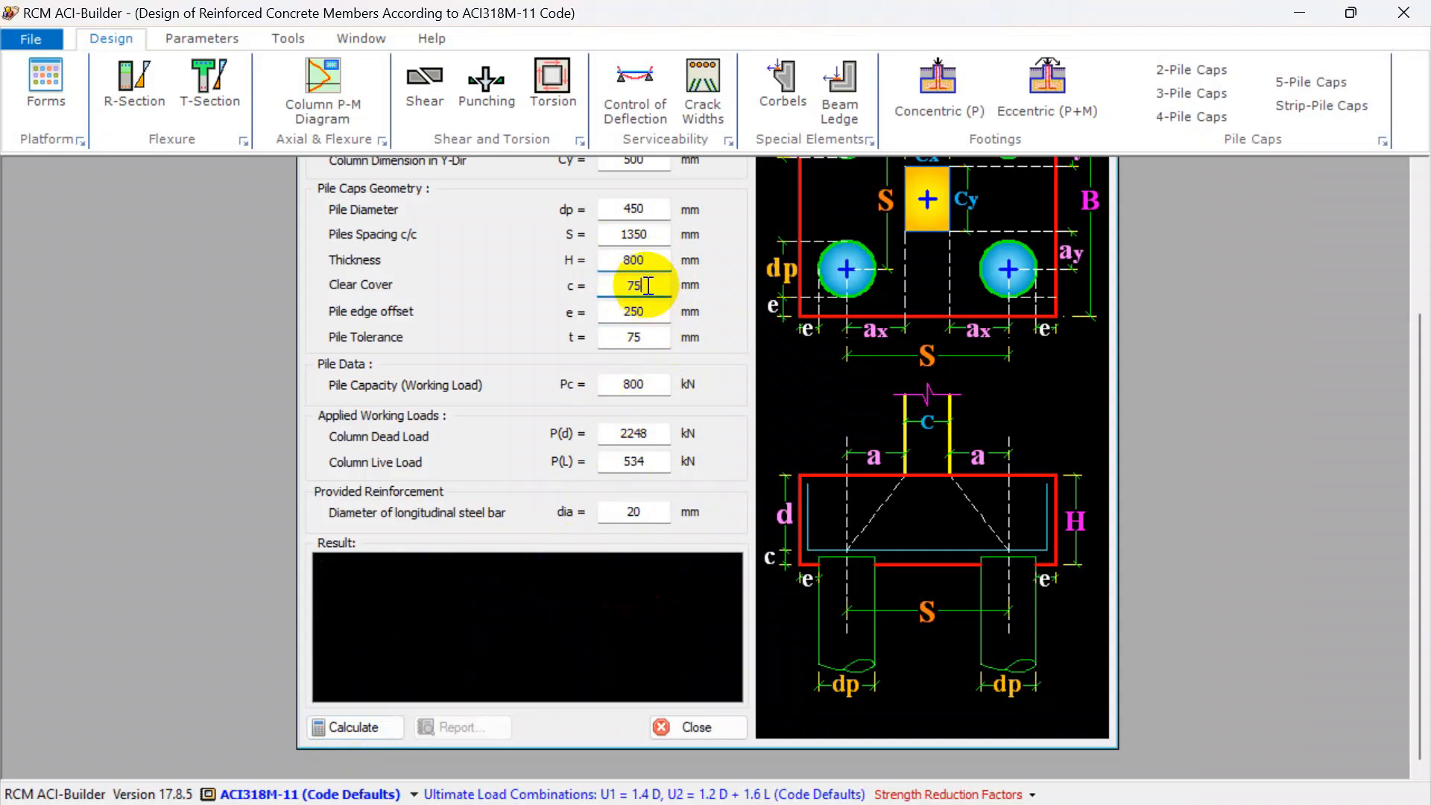
click(356, 728)
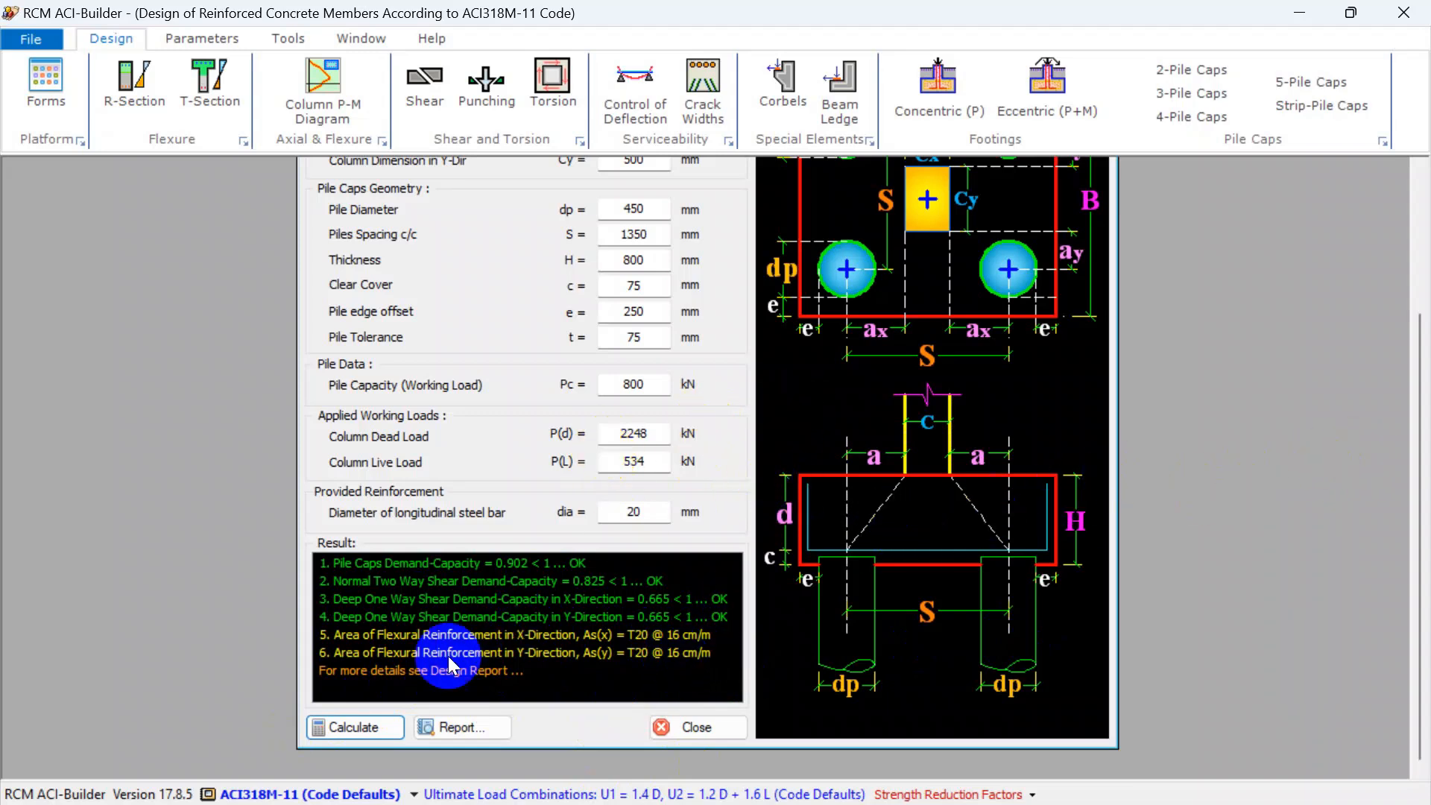
Generate the design report with the default job title and examine the input data, pile capacity and punching shear checks on page 1
click(447, 728)
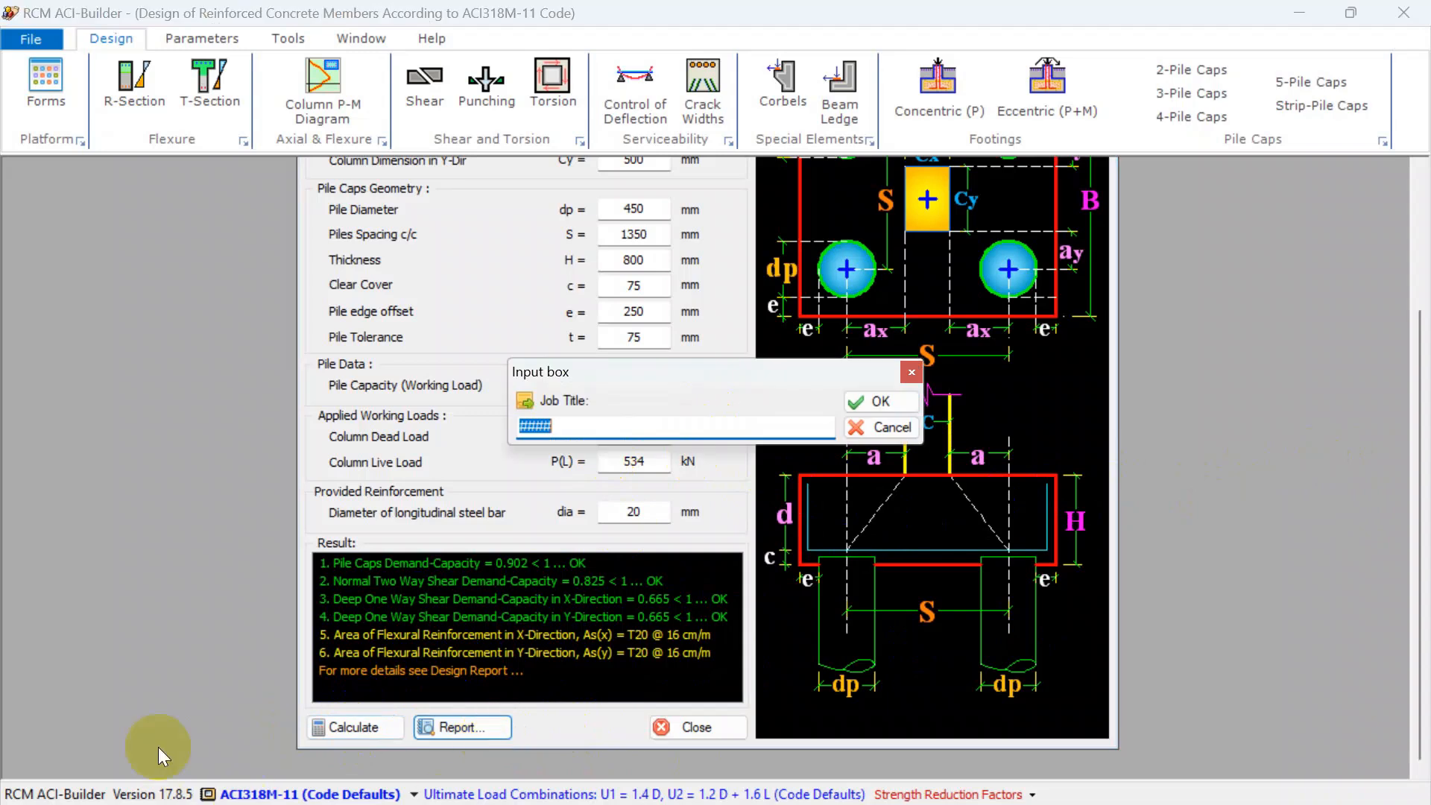
click(872, 402)
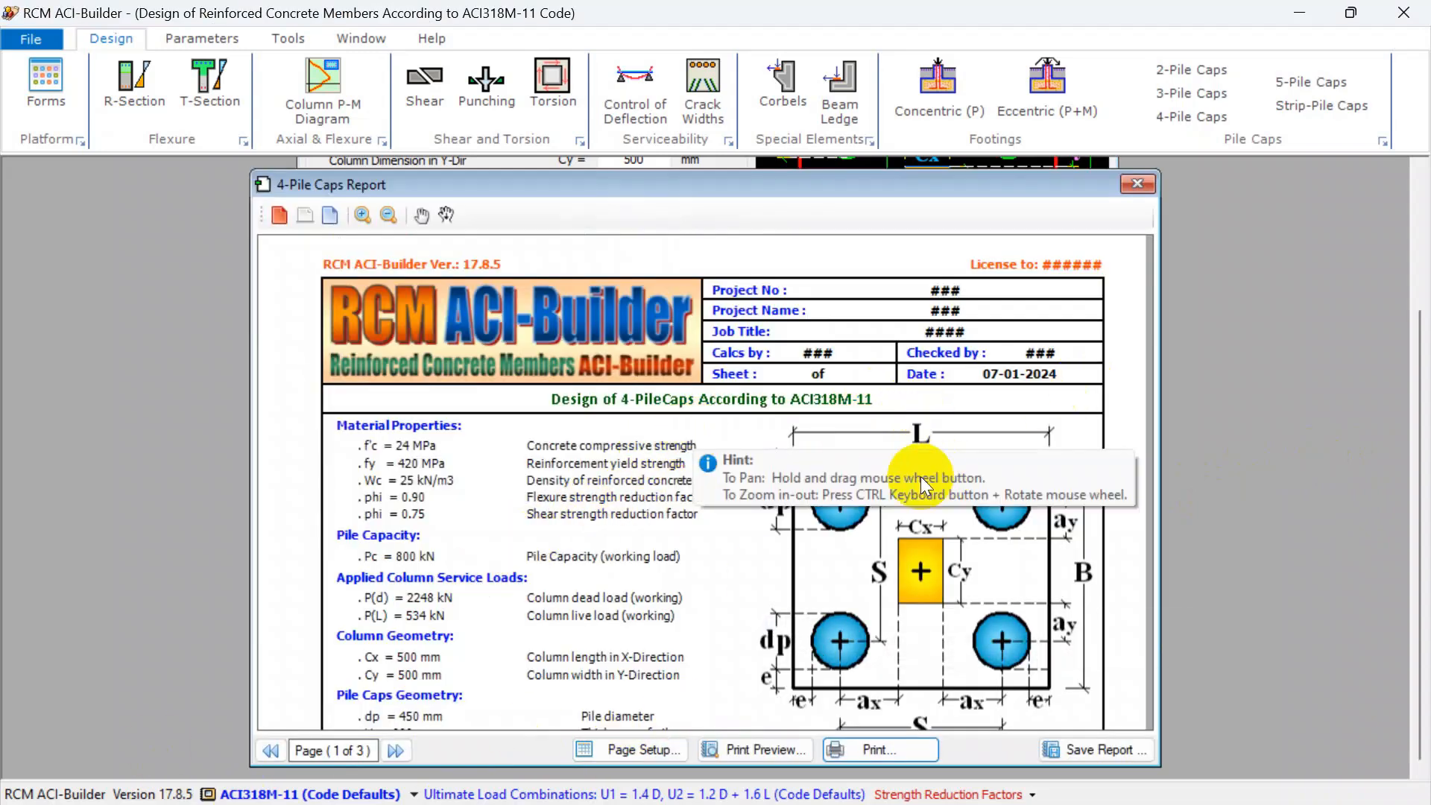
scroll(940, 384, down, 1)
scroll(734, 453, down, 5)
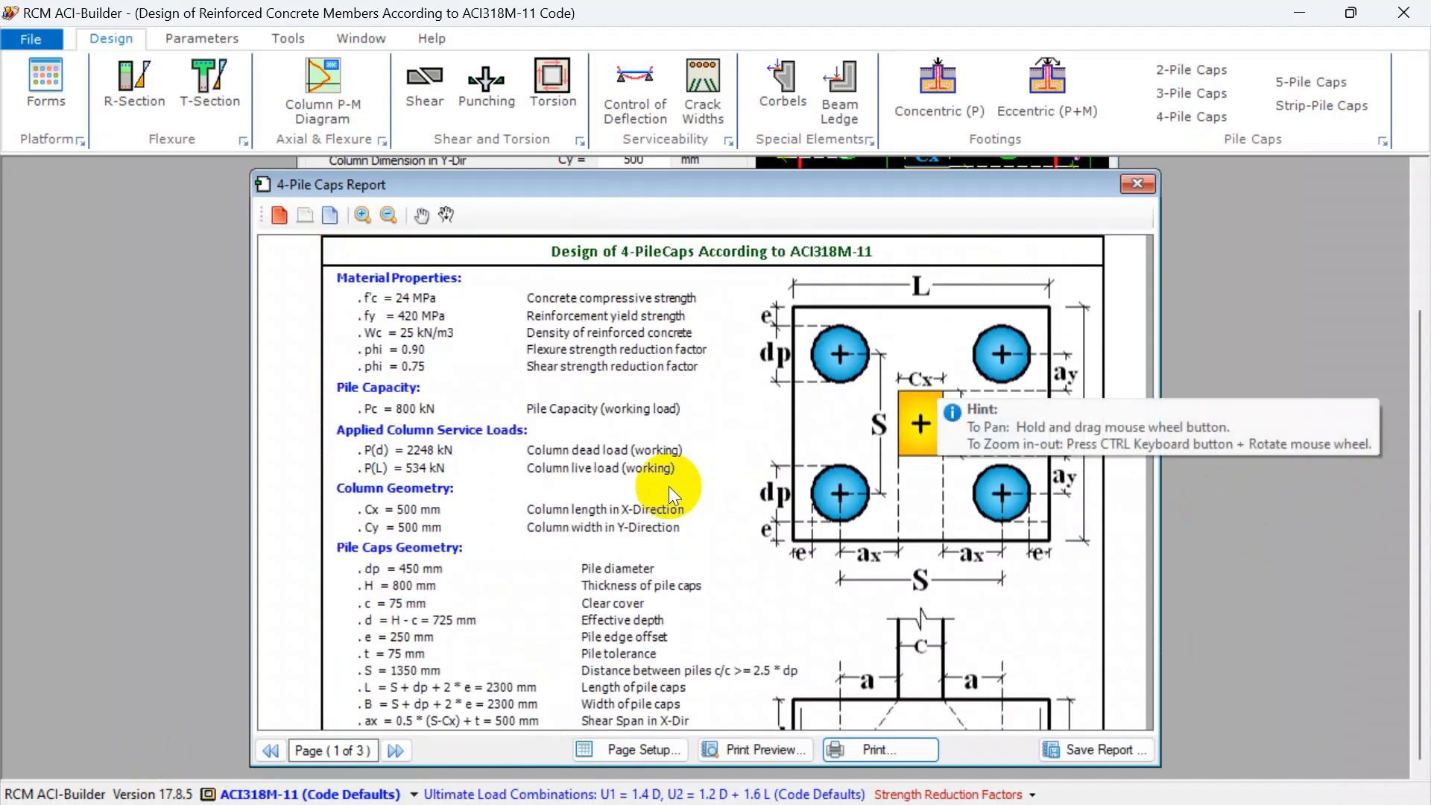
scroll(752, 523, down, 5)
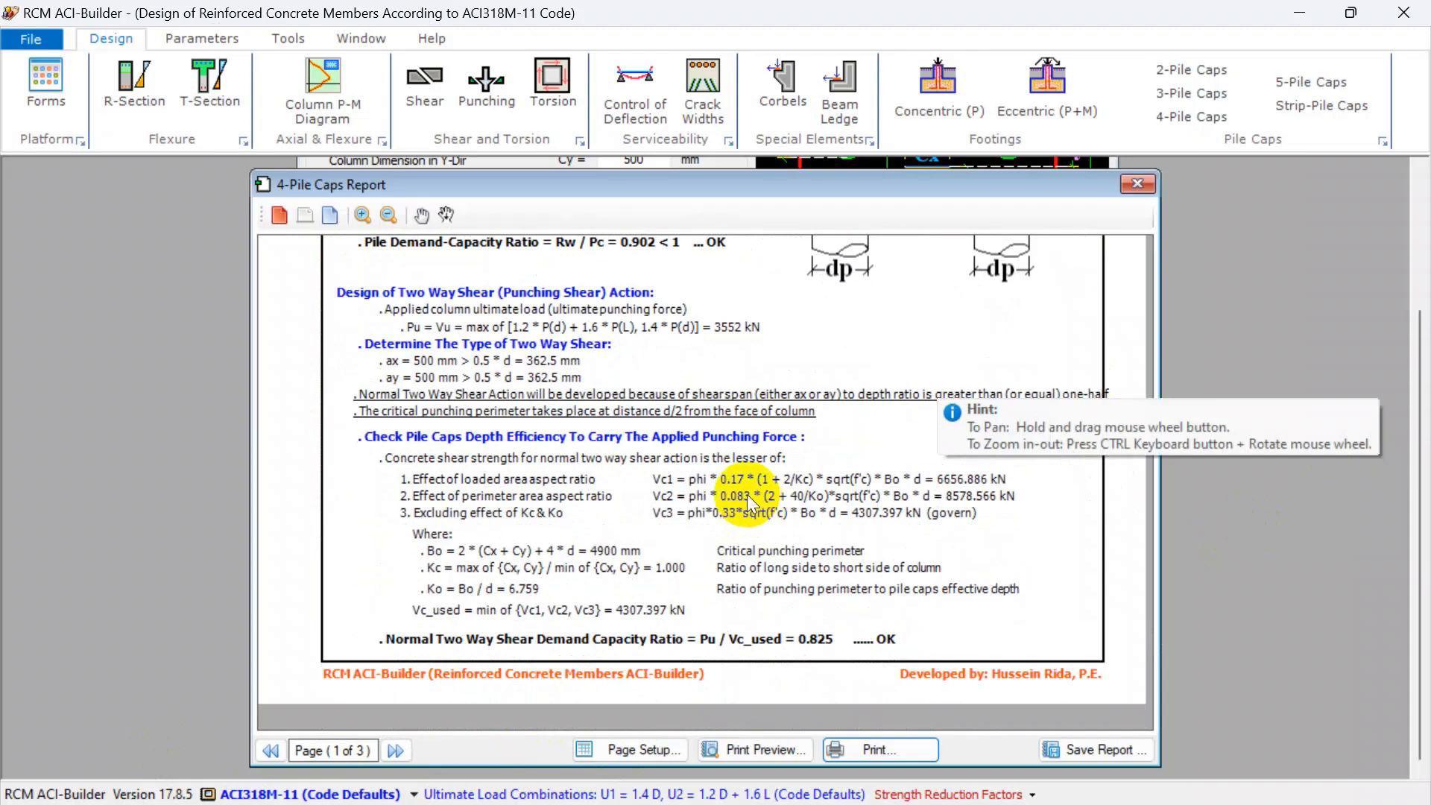
scroll(747, 494, up, 11)
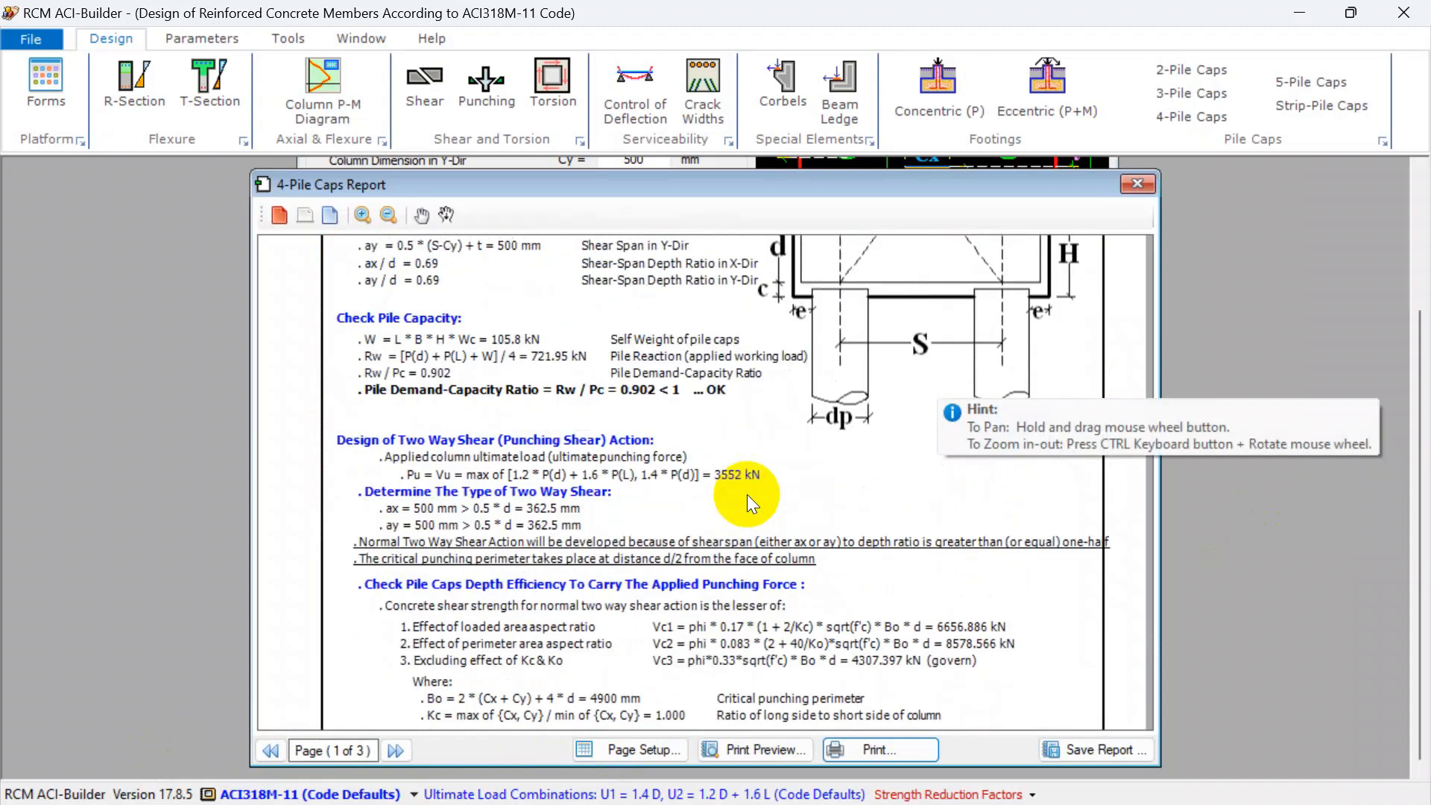
scroll(748, 498, up, 2)
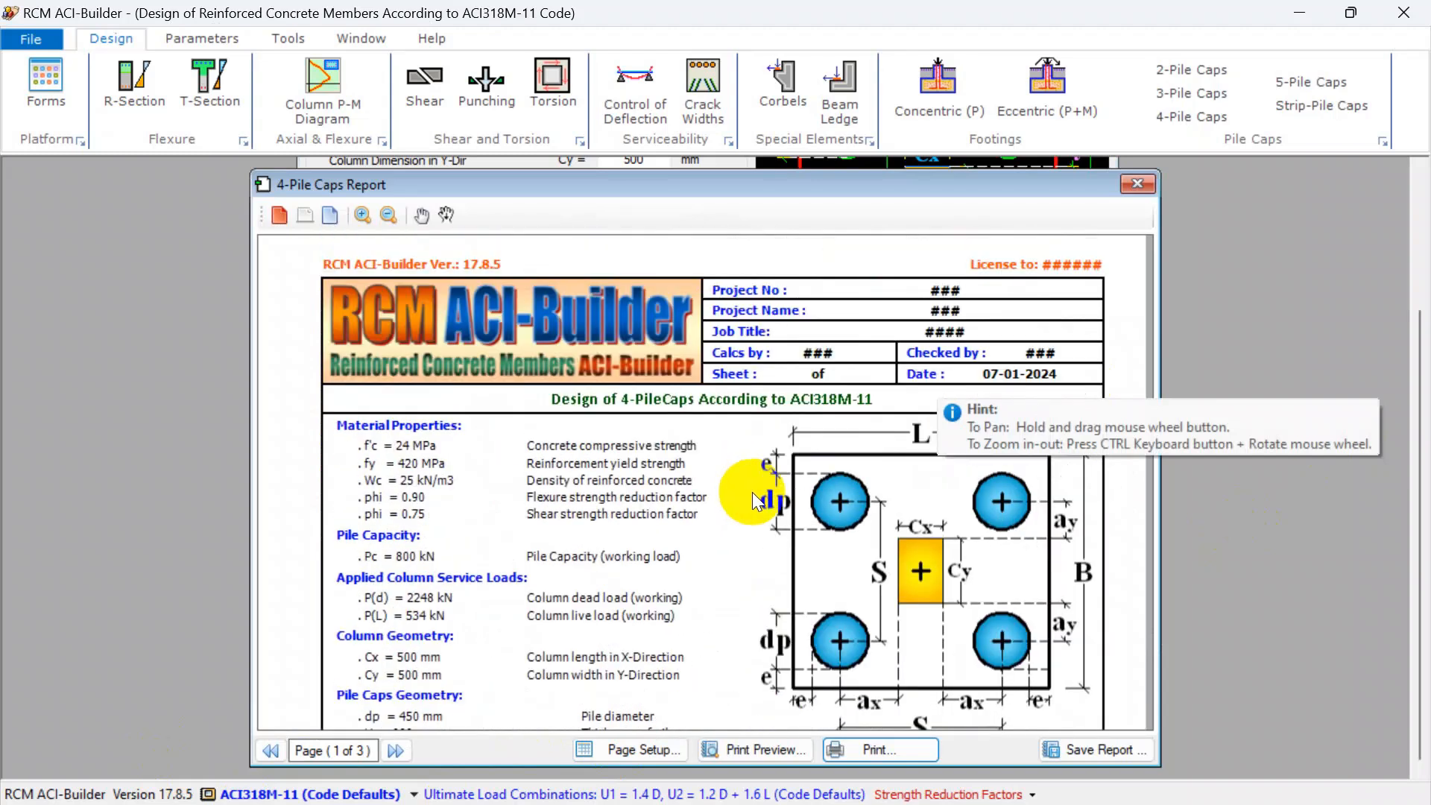
scroll(563, 499, down, 6)
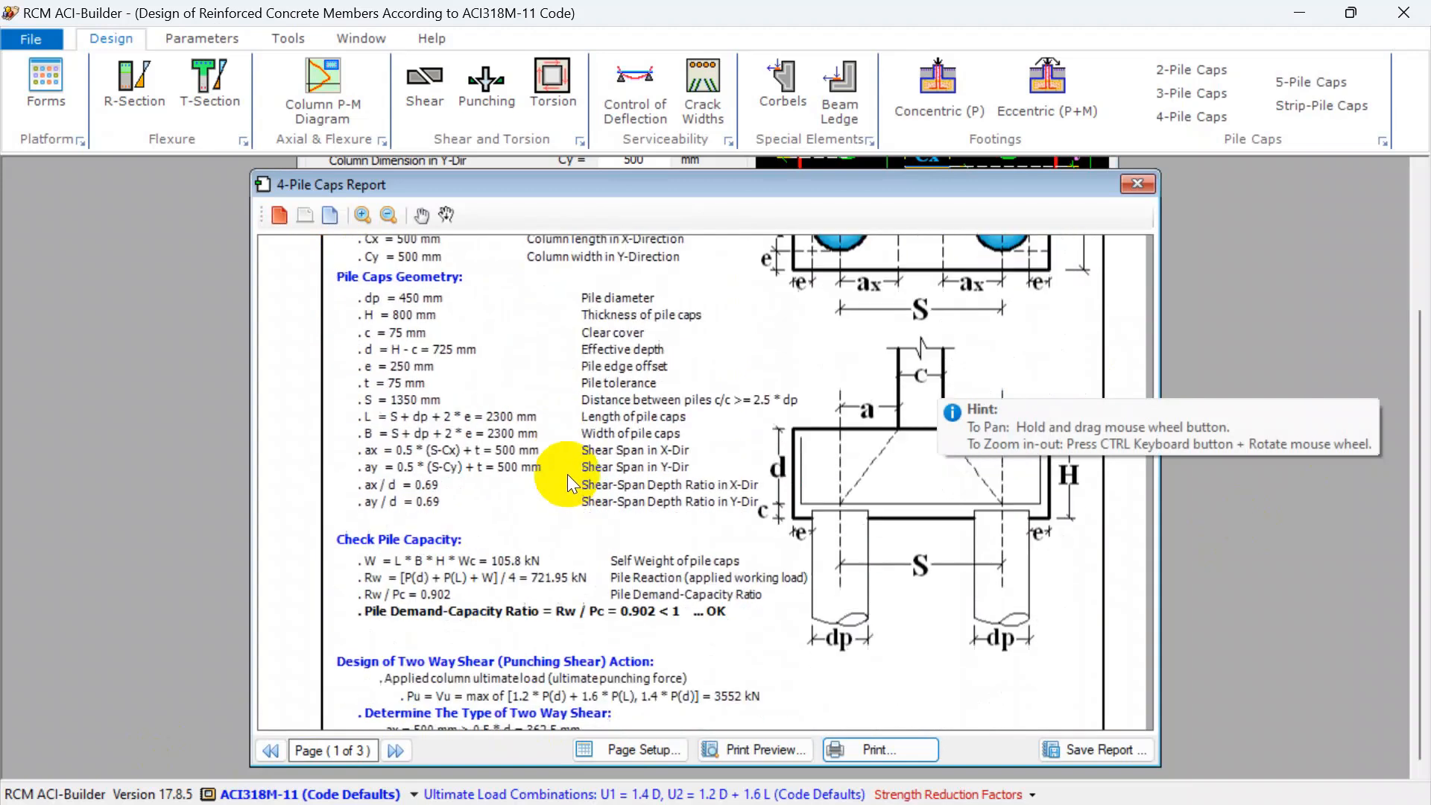
scroll(565, 481, down, 5)
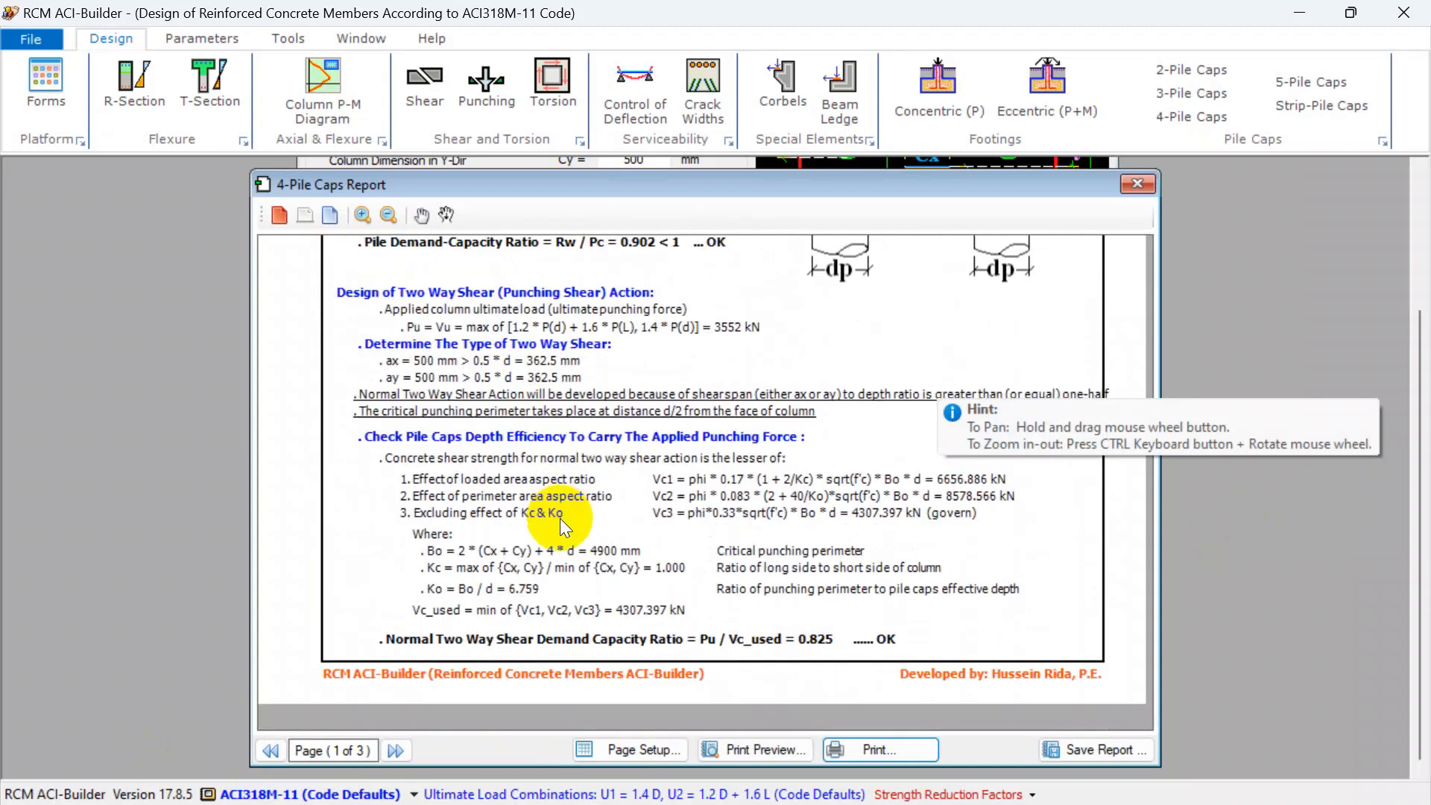
Examine the one-way shear checks on page 2 and the flexural reinforcement calculations for both directions on page 3 of the report
click(395, 750)
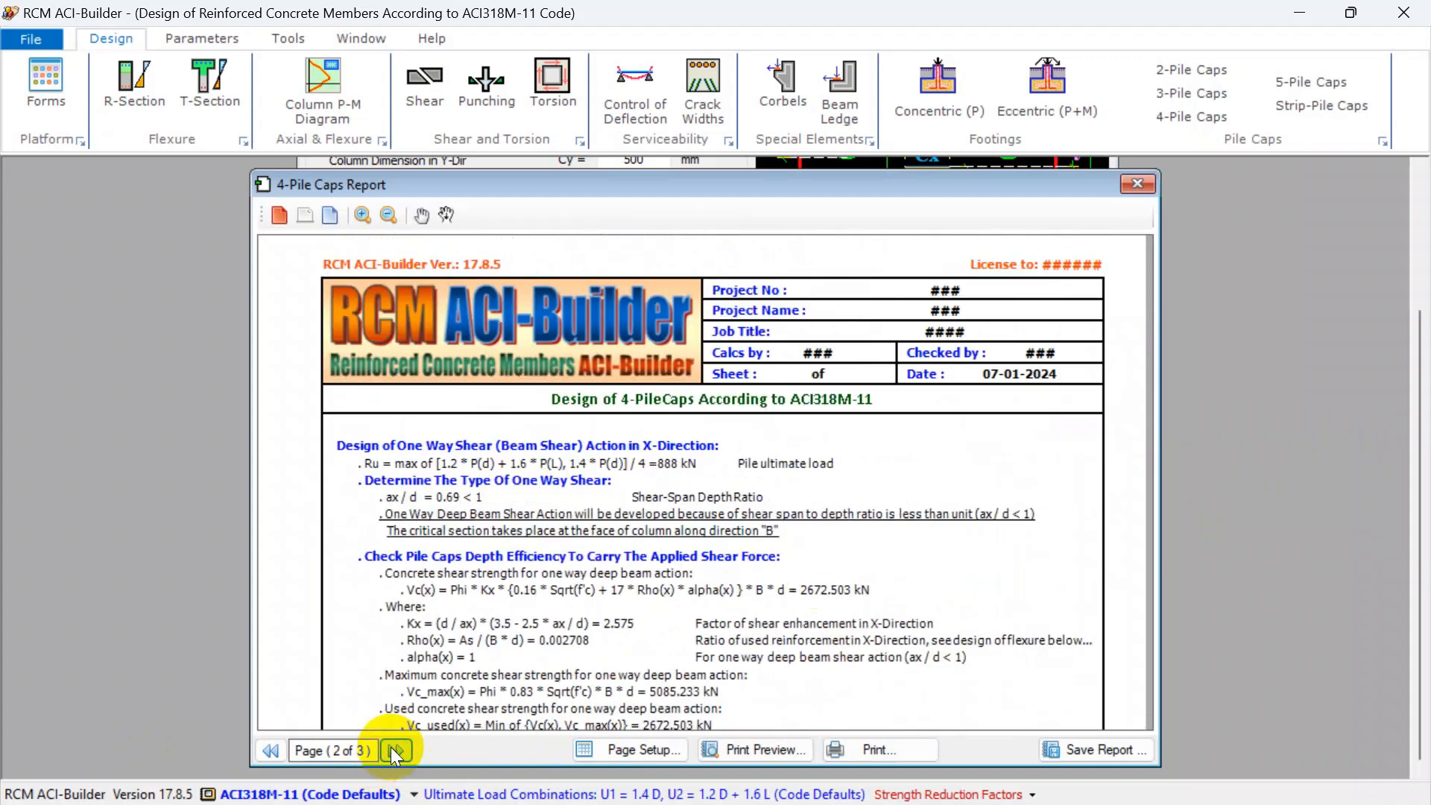
scroll(536, 552, down, 10)
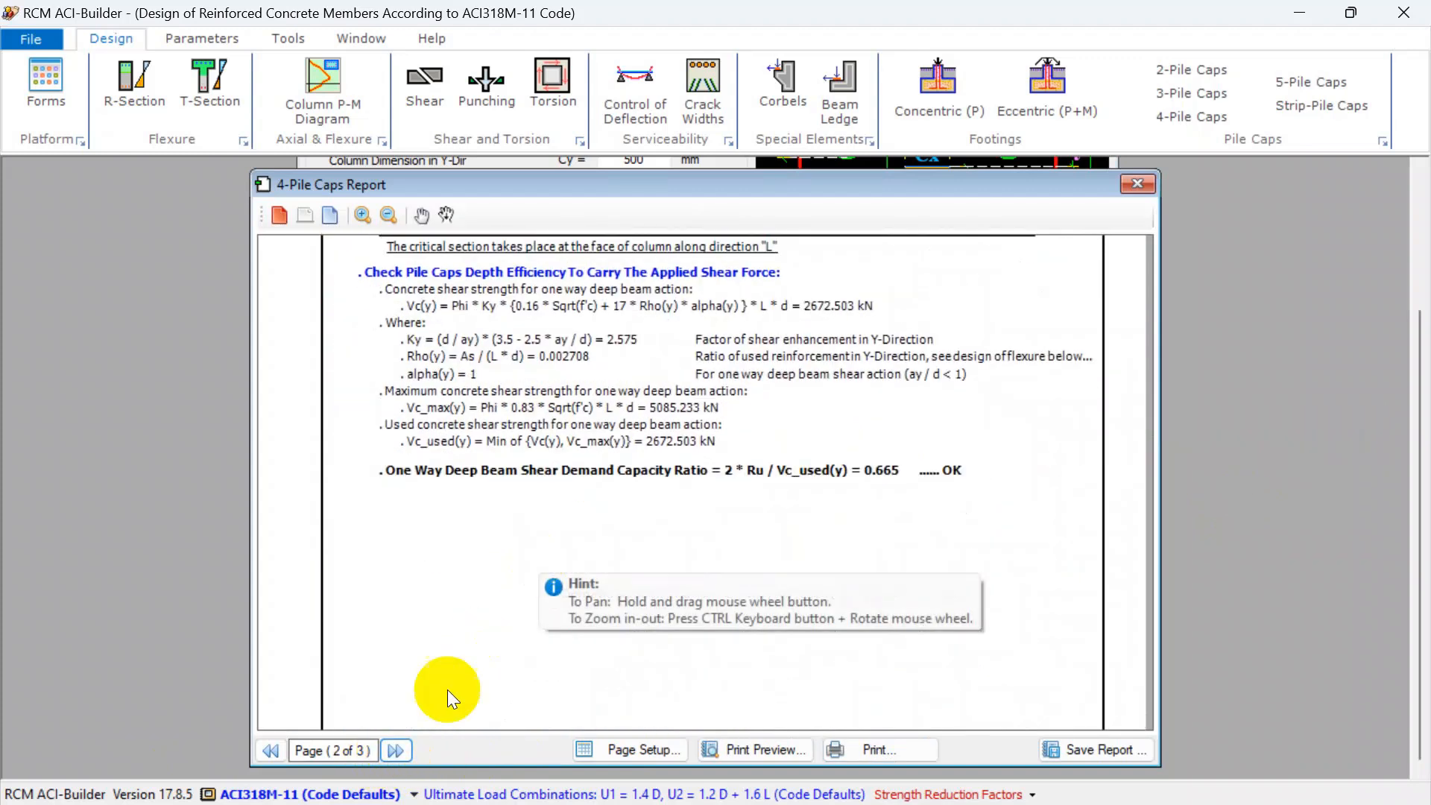
click(397, 748)
scroll(533, 585, down, 10)
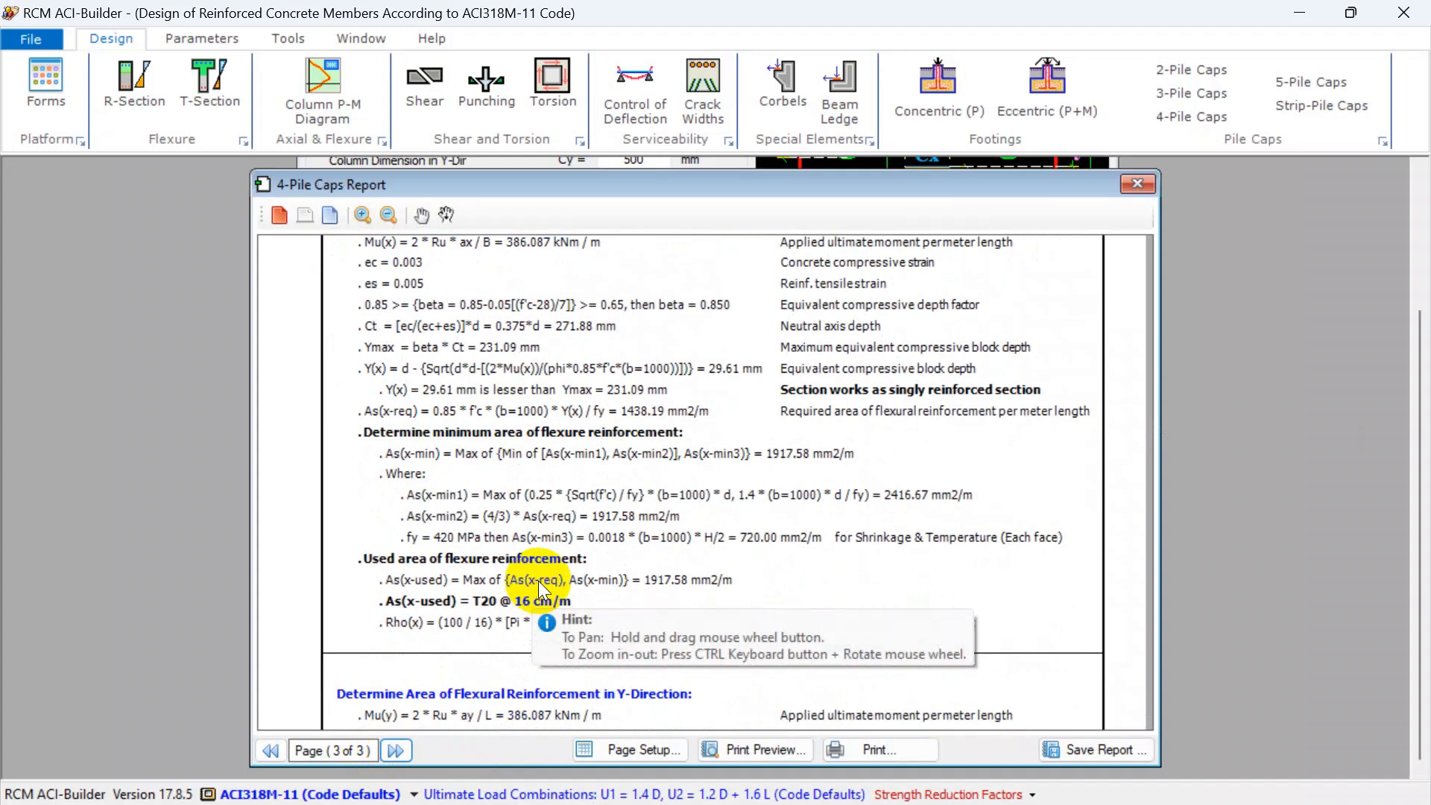
scroll(538, 579, down, 6)
scroll(541, 570, up, 10)
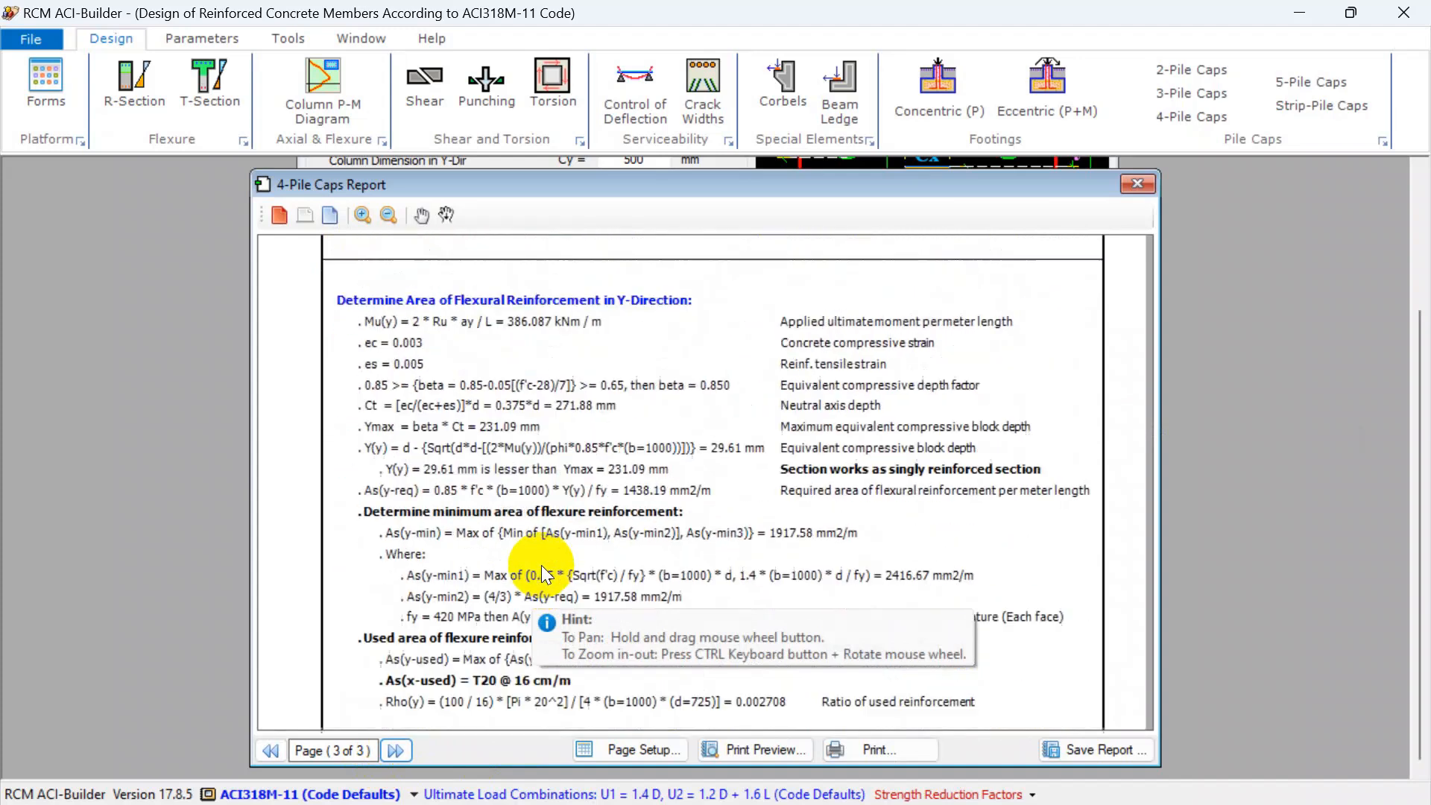
scroll(538, 560, up, 6)
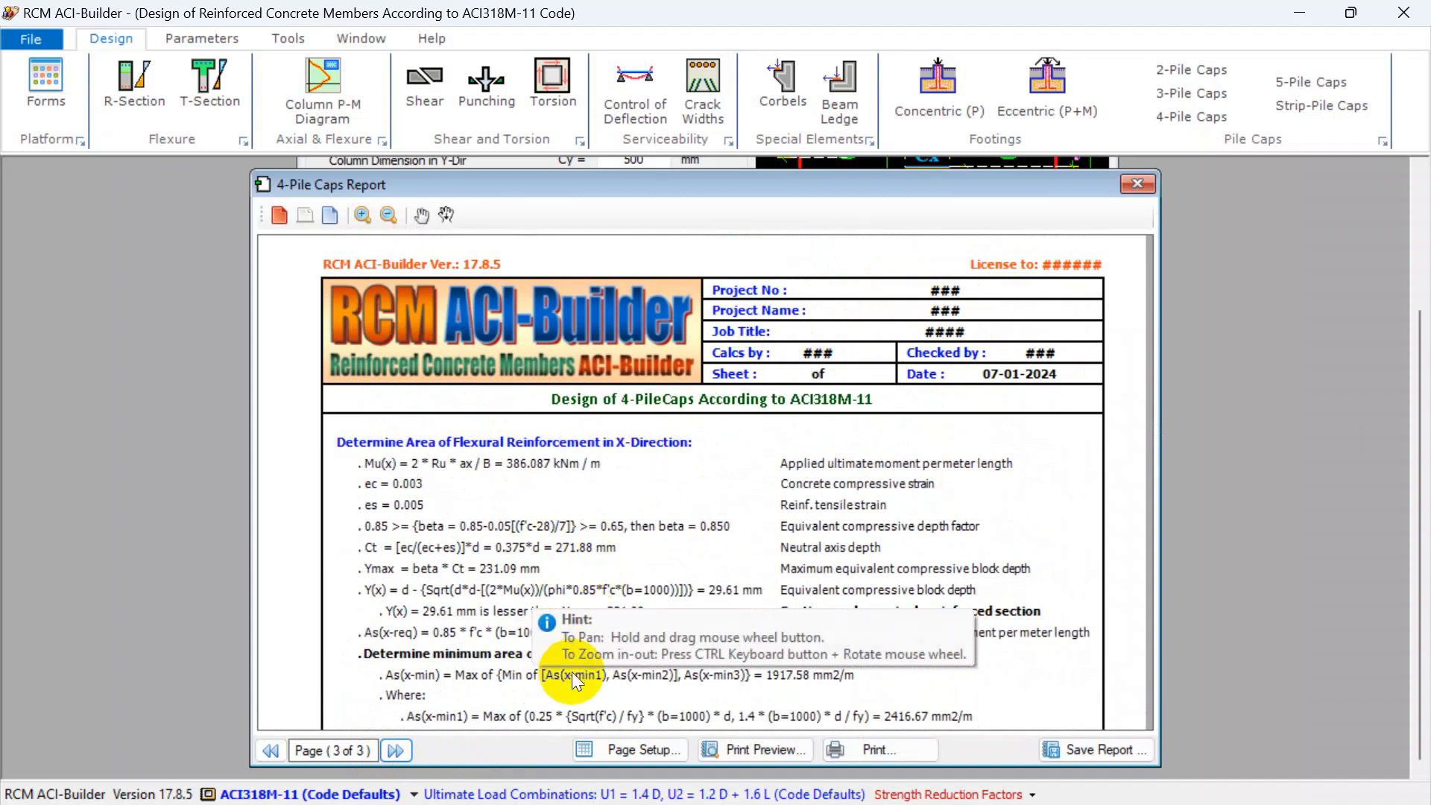
Preview the pile cap report for printing in a maximized window, examine its first page, and close the preview and report
click(716, 749)
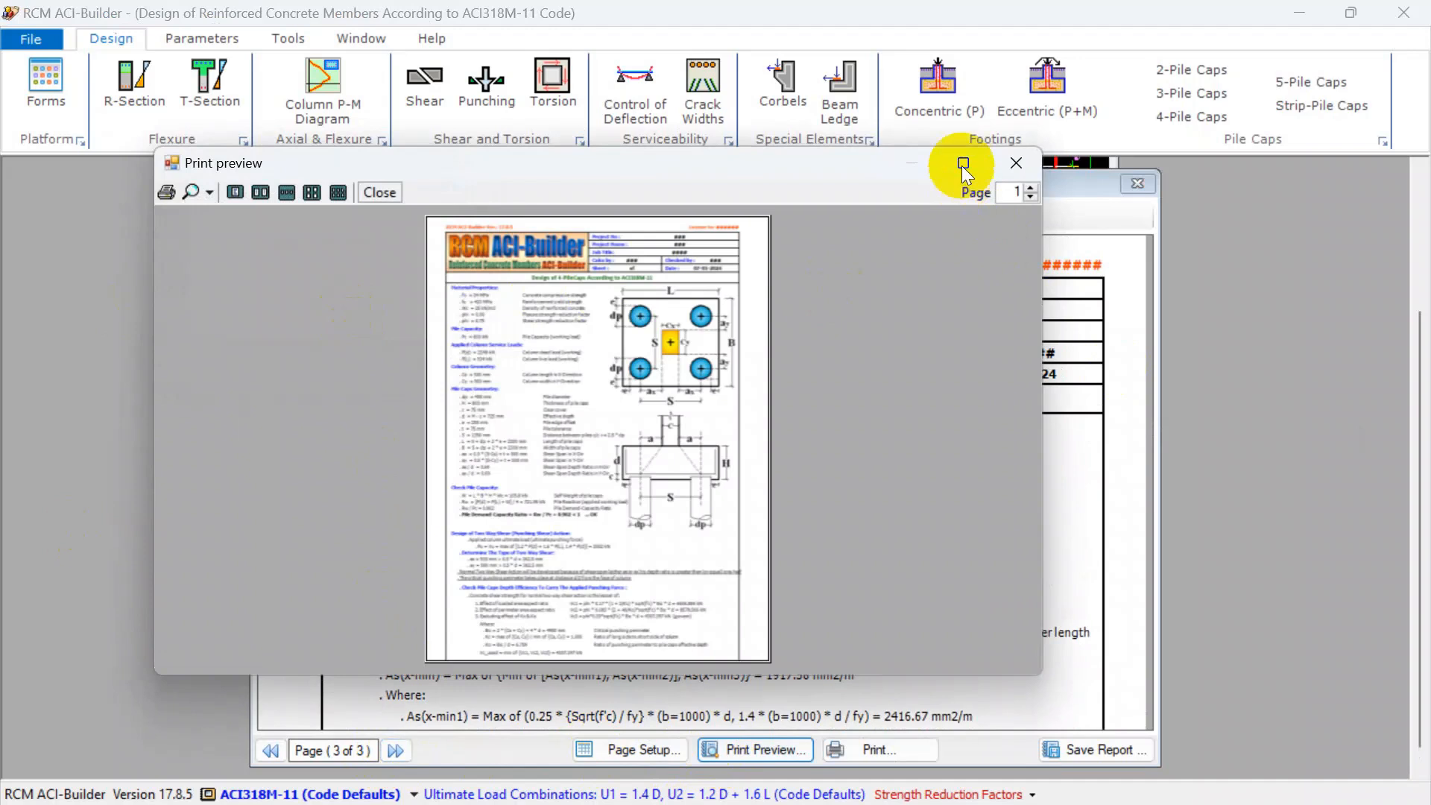
click(963, 163)
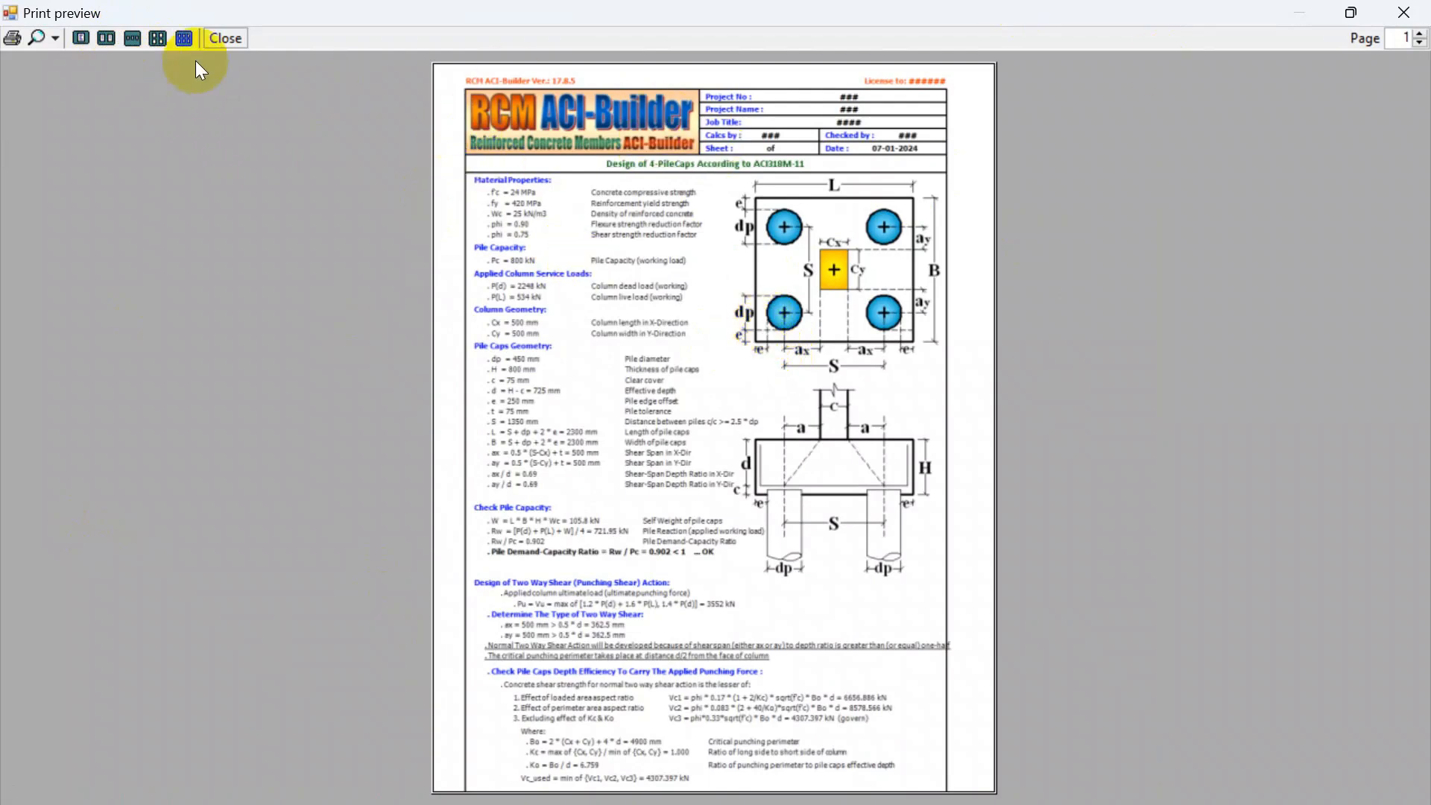
click(1404, 12)
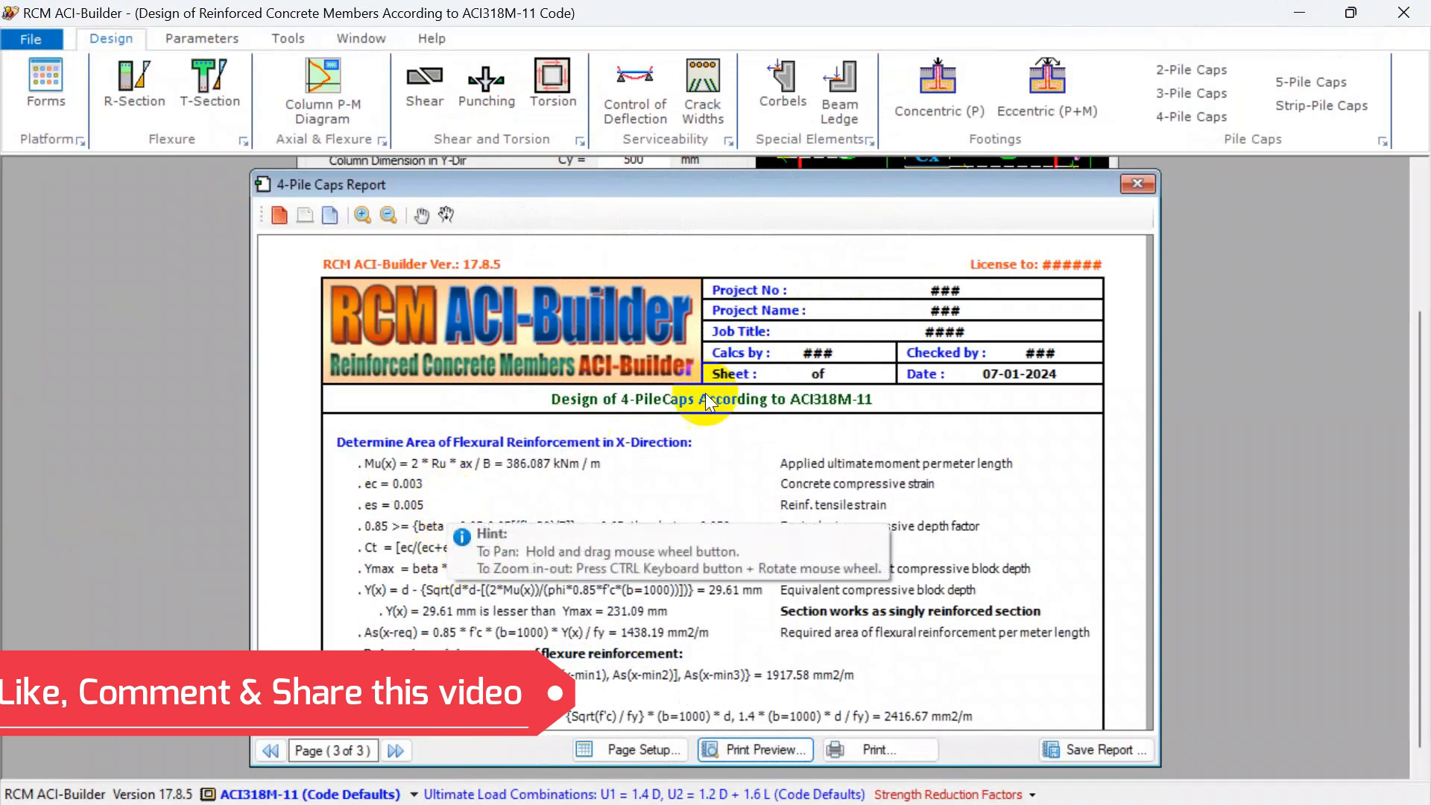
click(1138, 184)
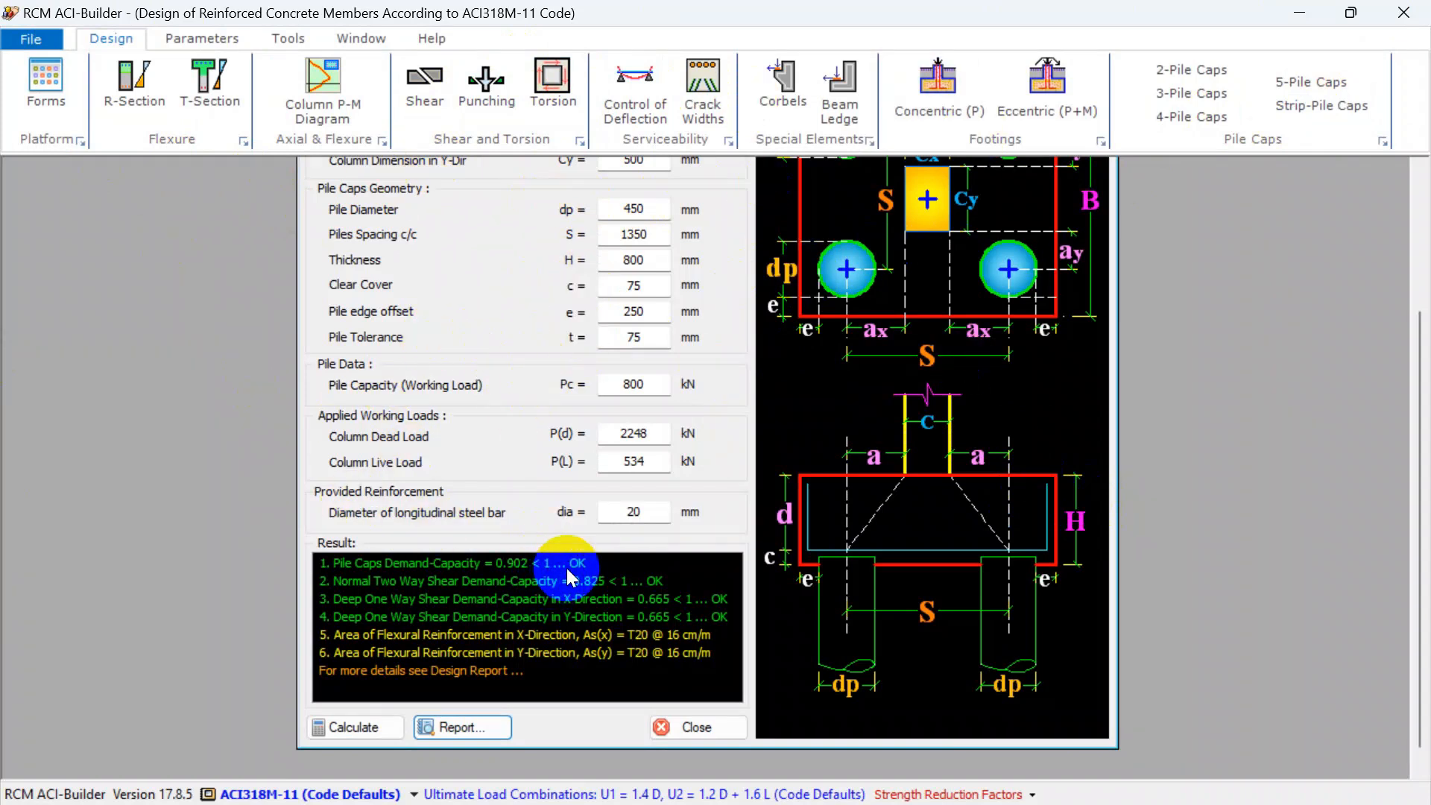
click(650, 433)
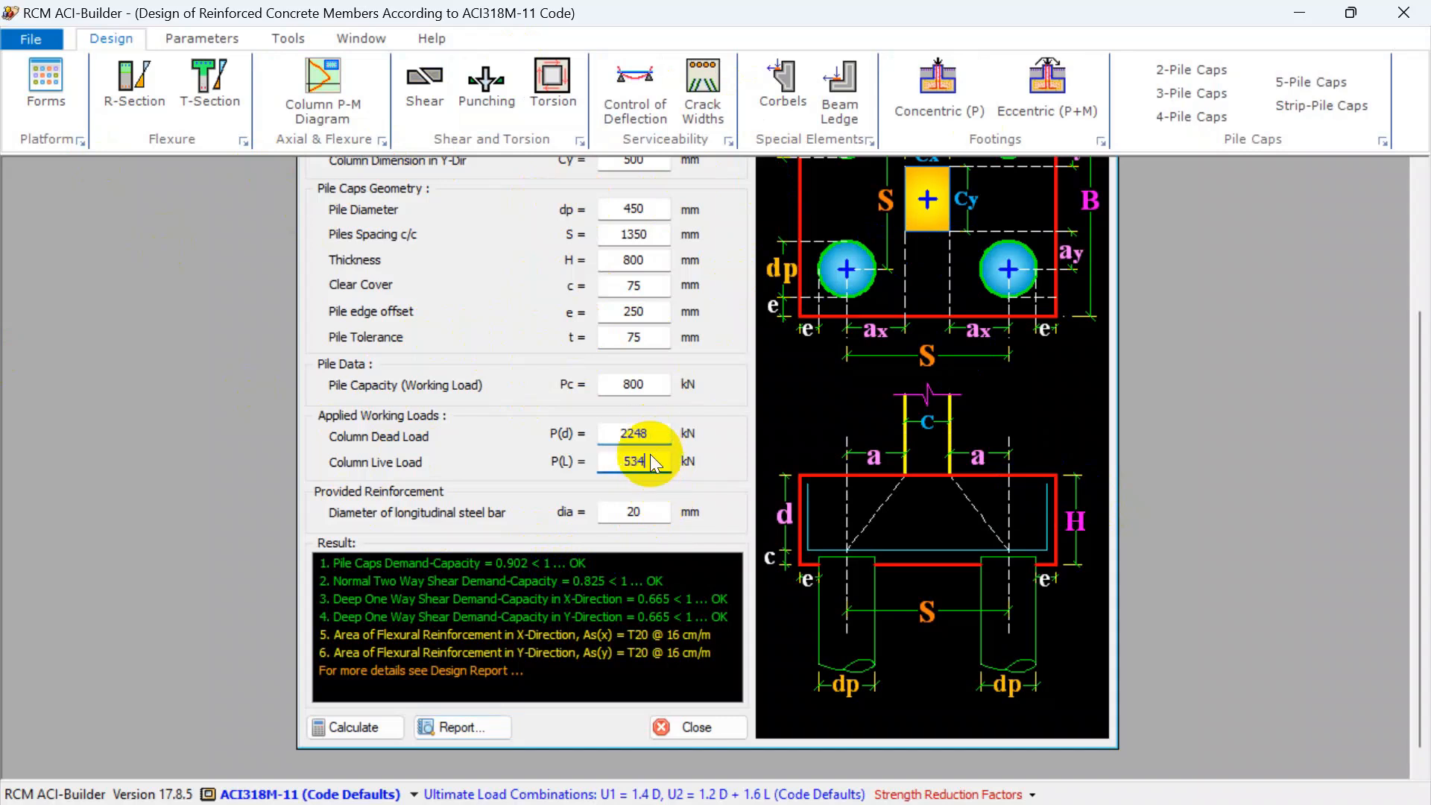
click(636, 384)
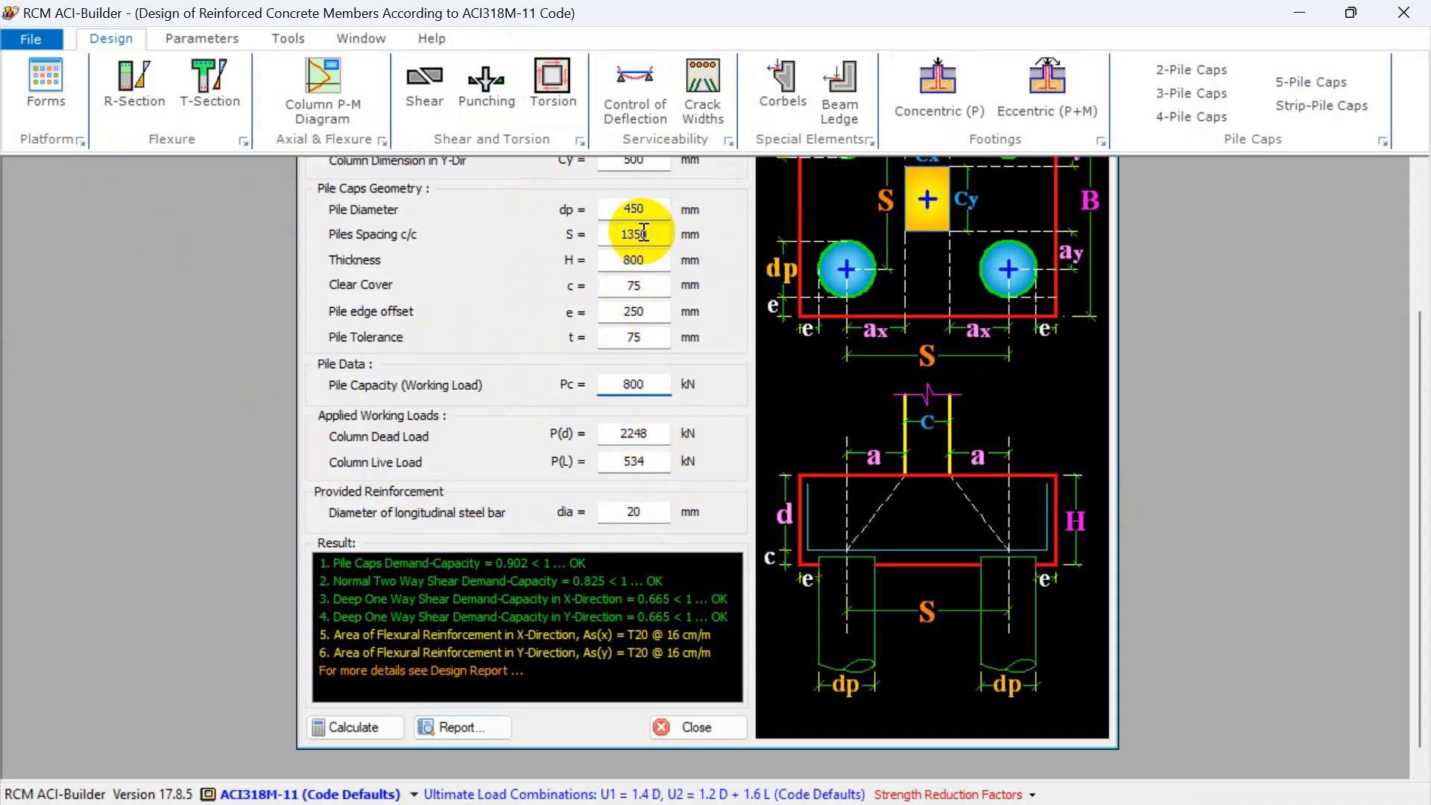
click(1240, 797)
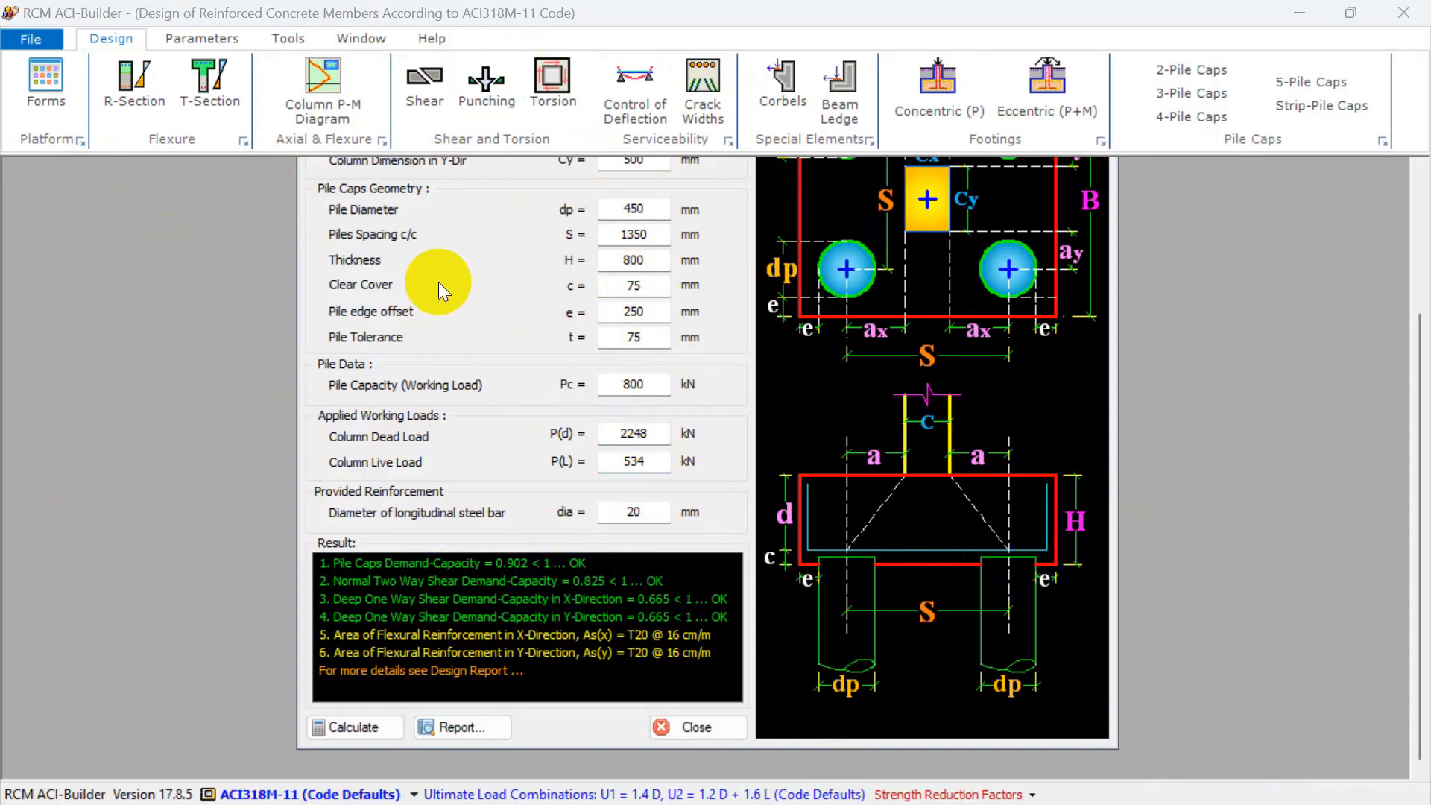
click(649, 388)
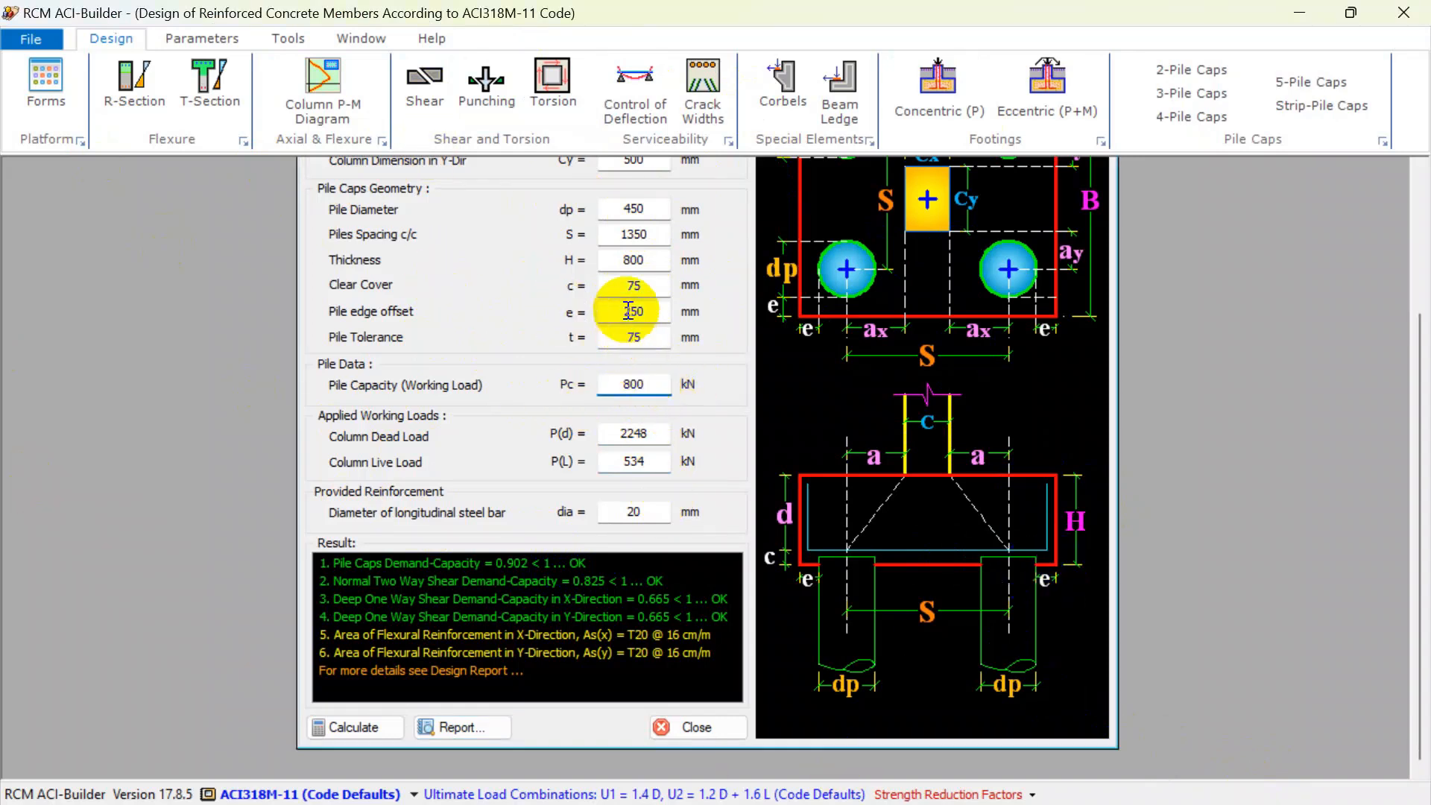